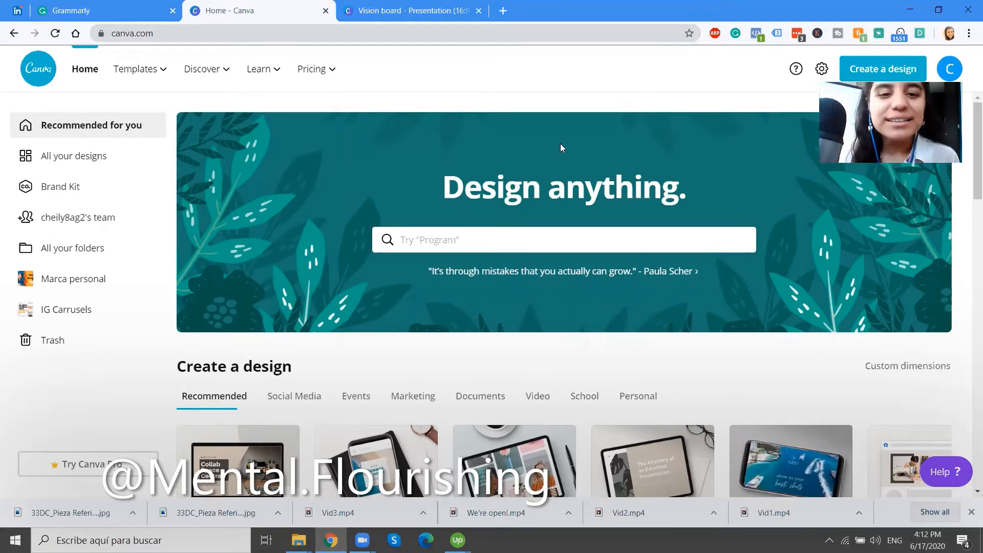
Create a blank 16:9 presentation design and close the Canva home page's browser tab
left_click(184, 30)
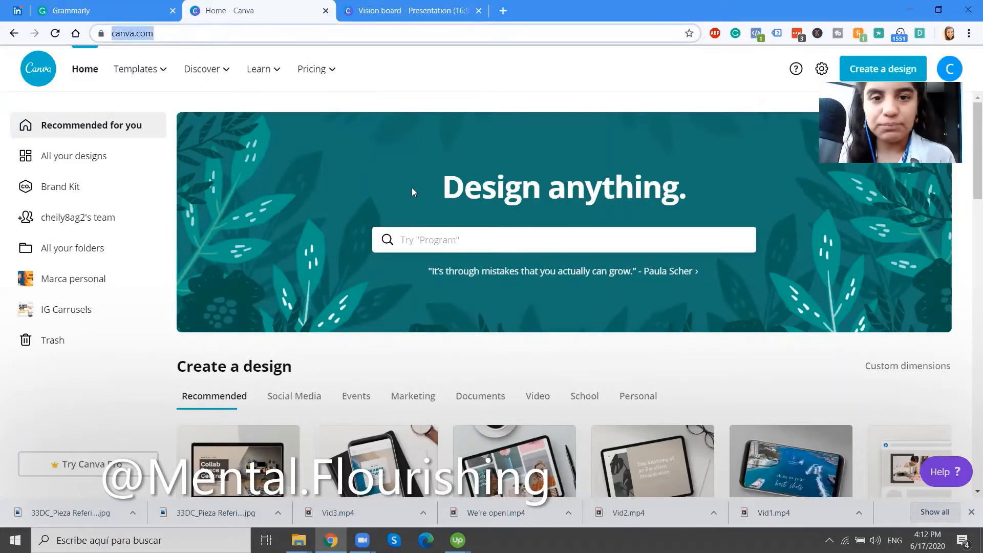
scroll(413, 191, "down", 2)
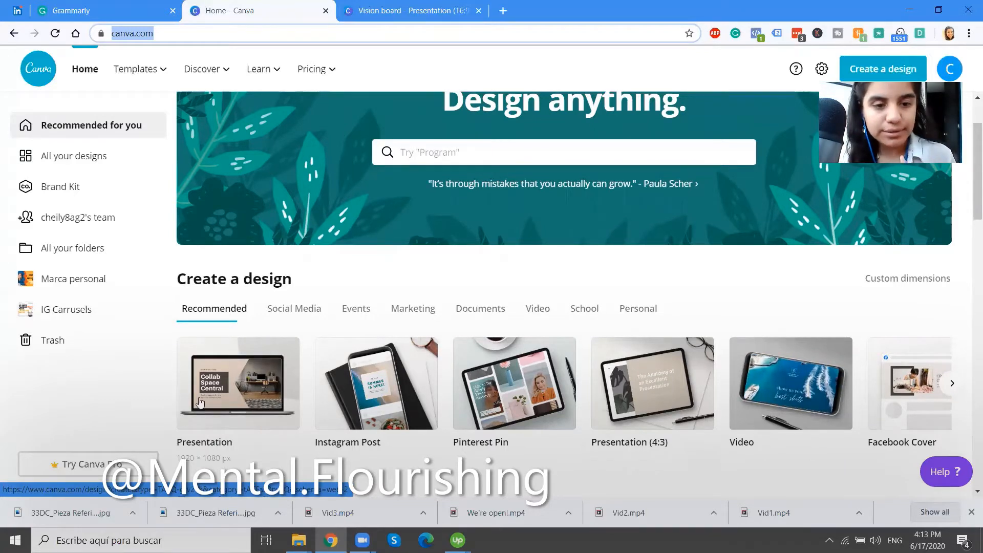
left_click(232, 399)
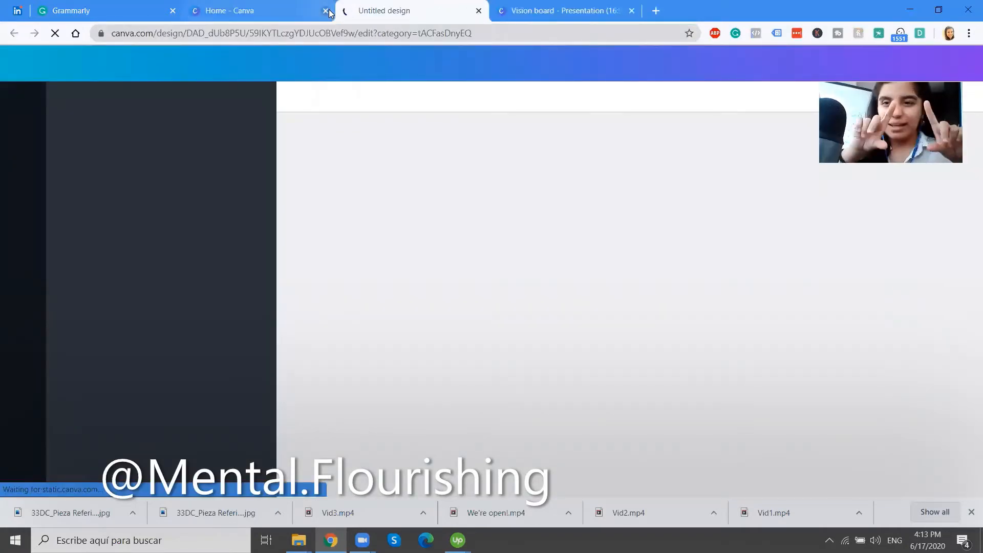
left_click(325, 11)
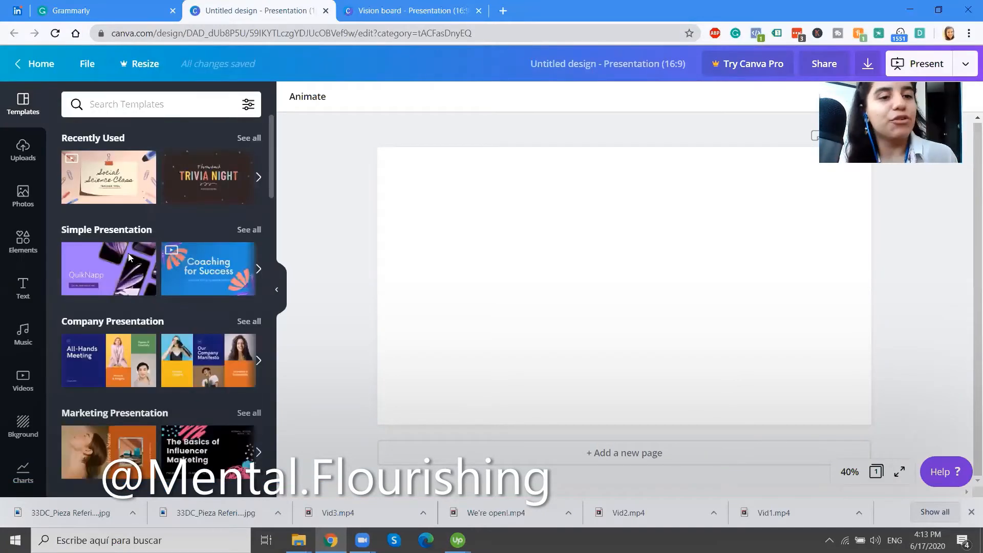
Browse the presentation templates and show the full collection of grids among the elements
scroll(195, 350, "down", 3)
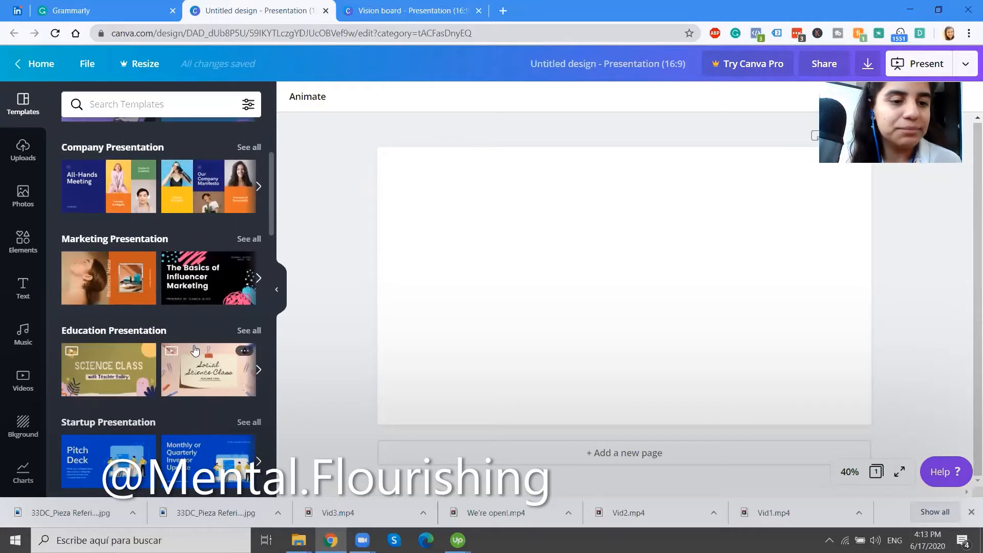
scroll(195, 350, "down", 3)
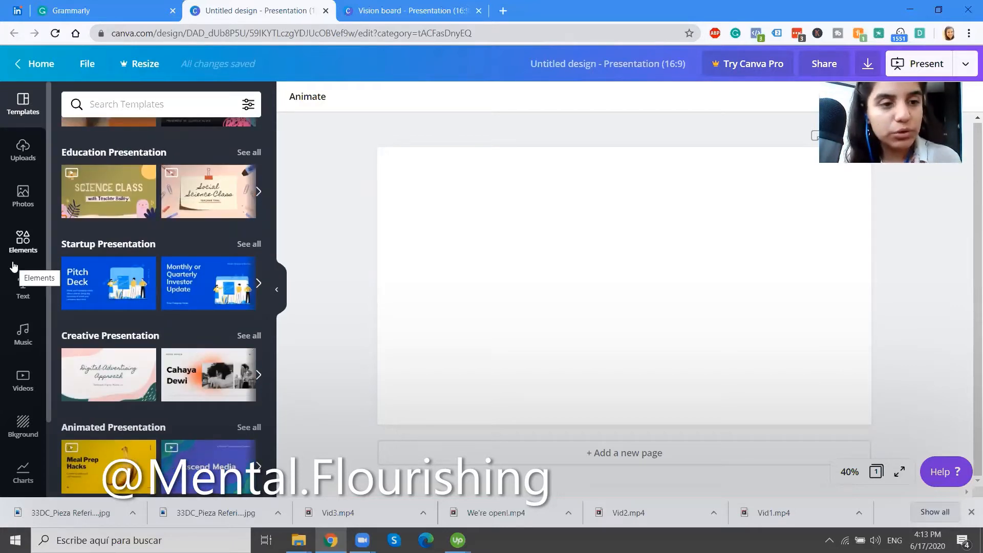
left_click(29, 249)
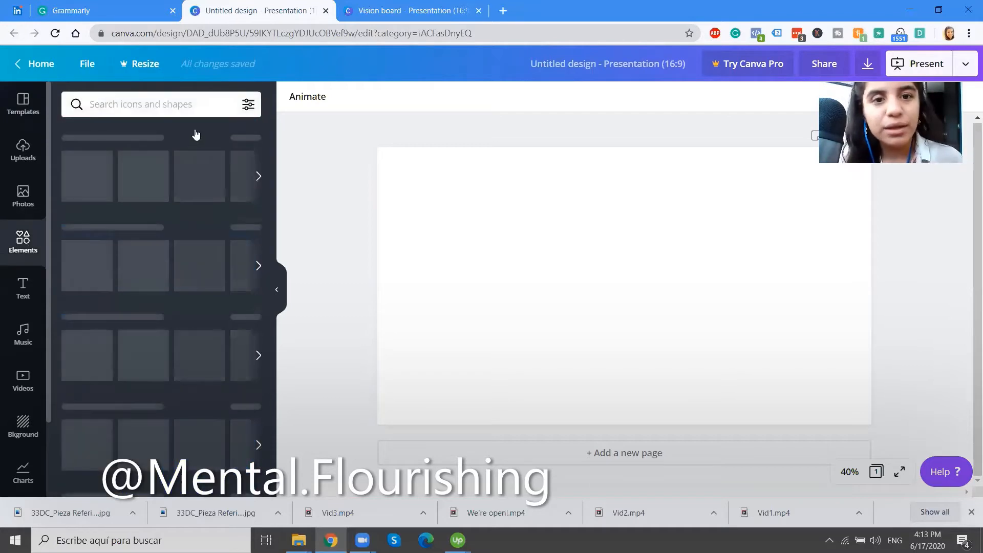
scroll(168, 296, "down", 2)
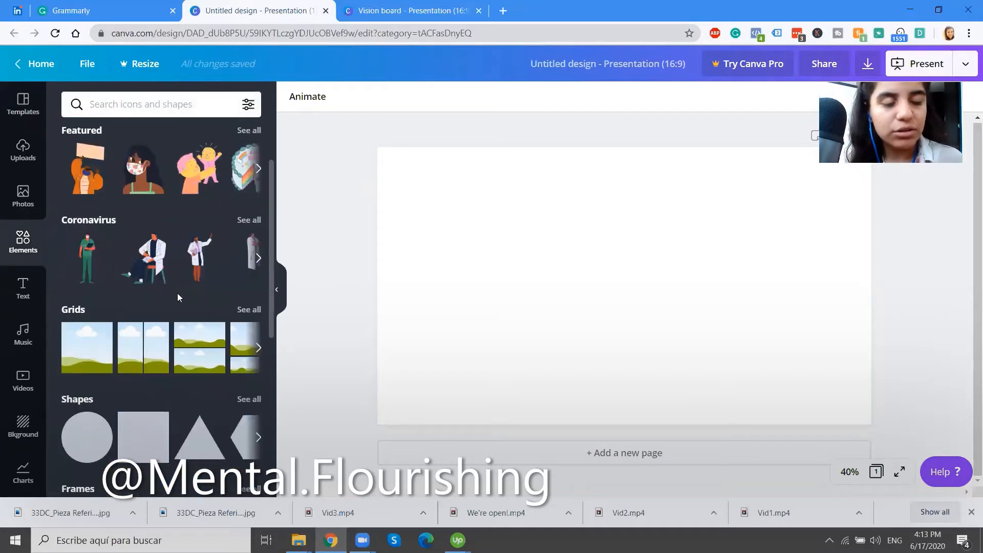
left_click(256, 315)
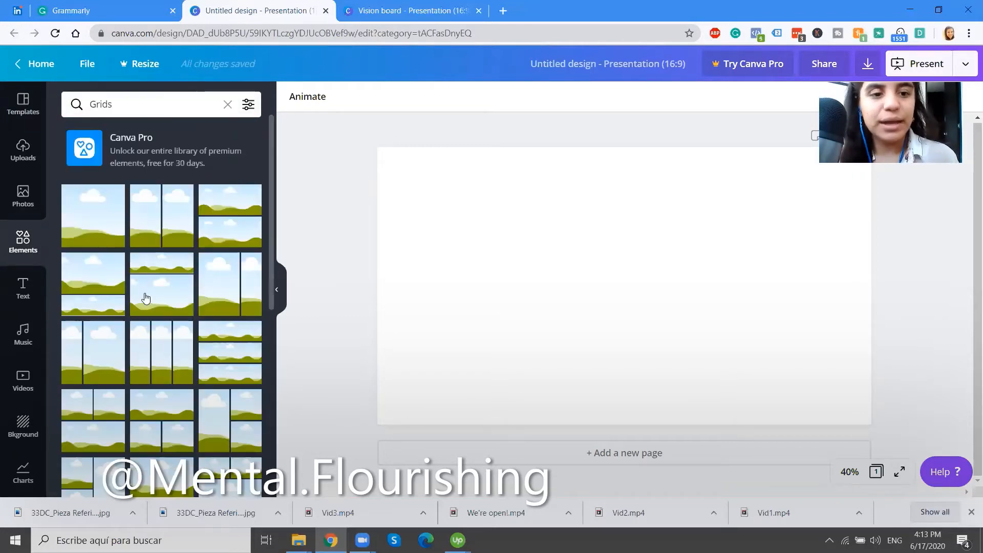
Insert a six-cell grid on the blank page, with four cells in its left half and two stacked cells in its right half
scroll(146, 298, "down", 4)
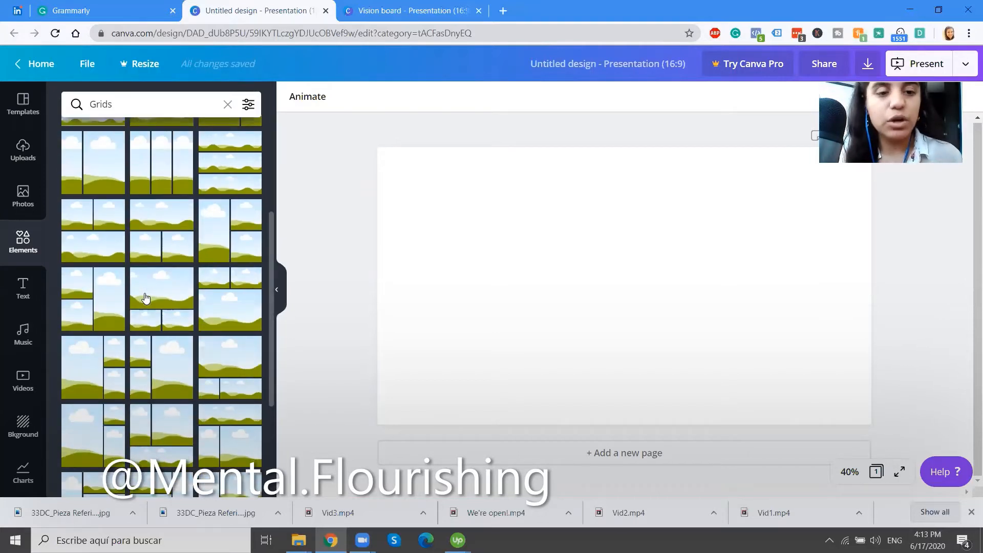
scroll(146, 298, "down", 3)
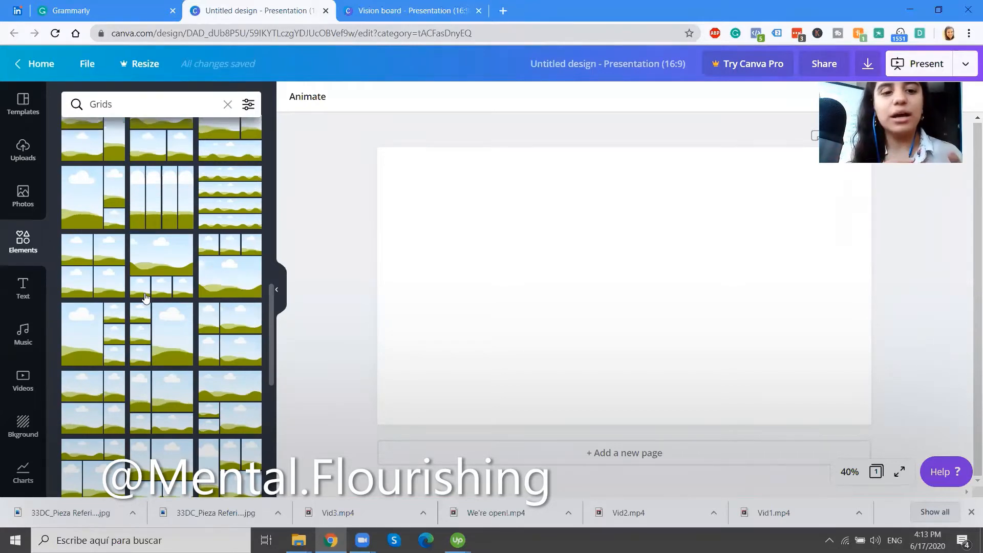
scroll(145, 298, "down", 2)
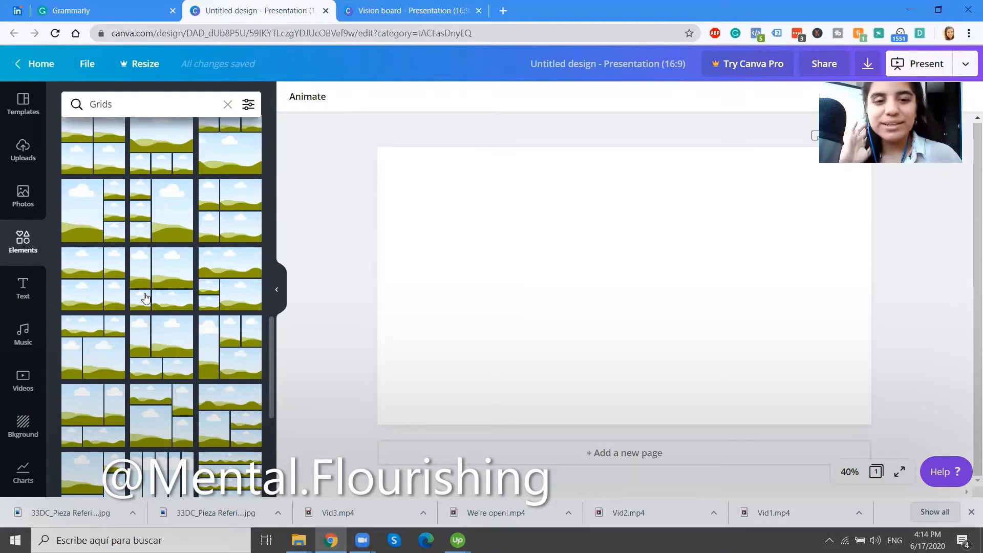
scroll(146, 297, "down", 3)
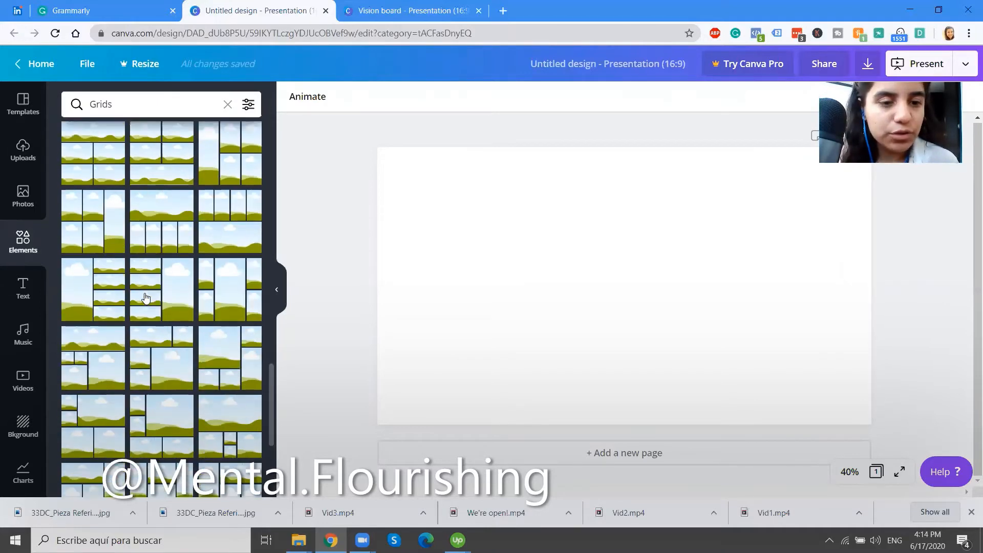
scroll(146, 297, "down", 3)
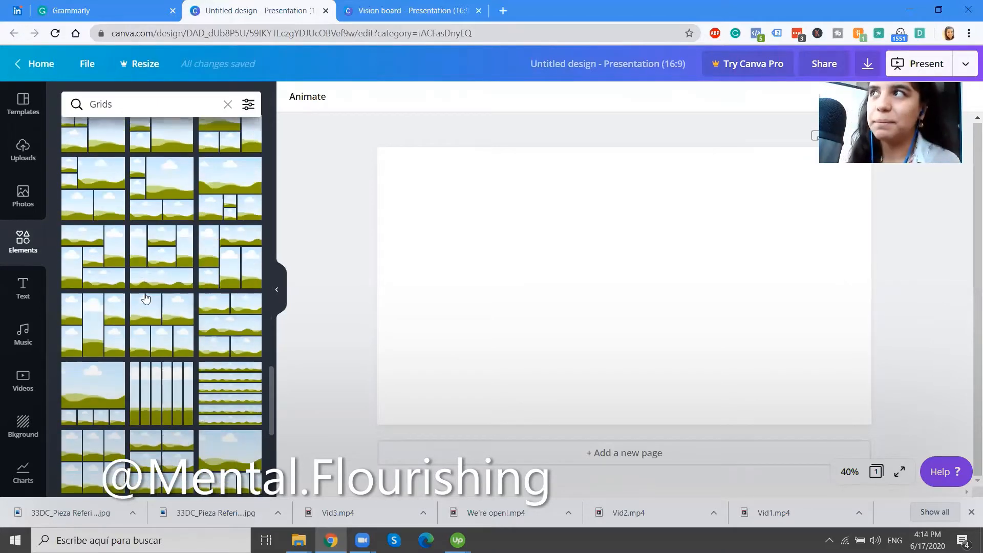
scroll(146, 298, "down", 5)
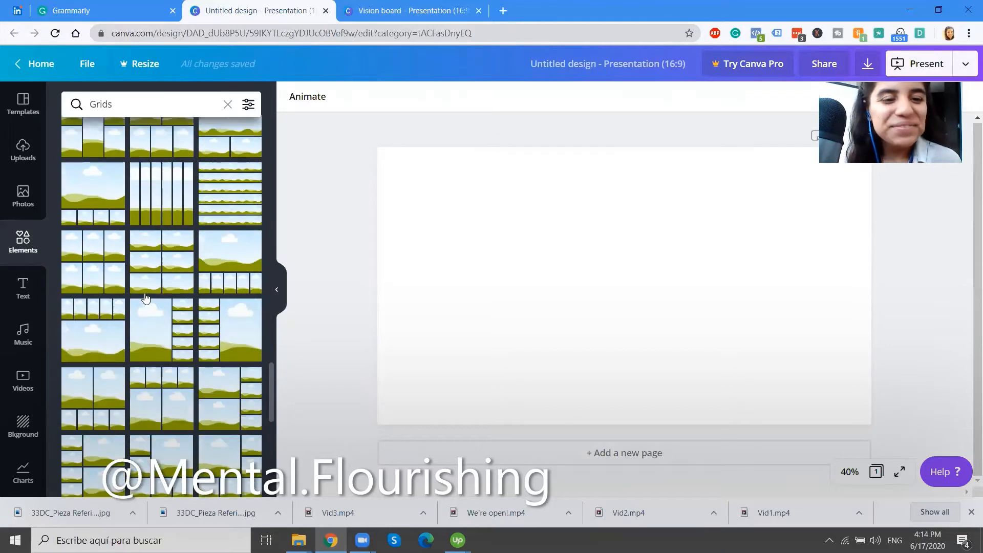
scroll(145, 298, "down", 2)
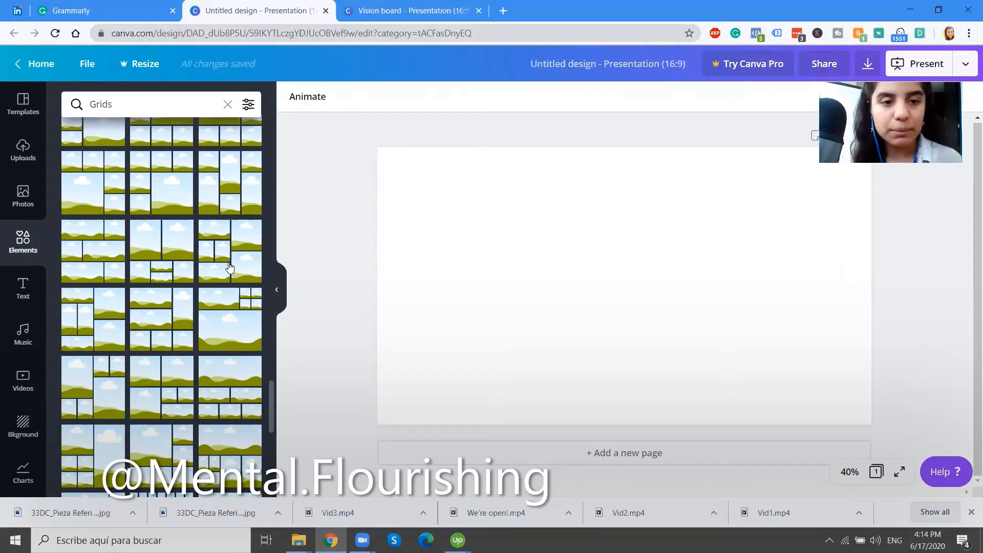
left_click(229, 267)
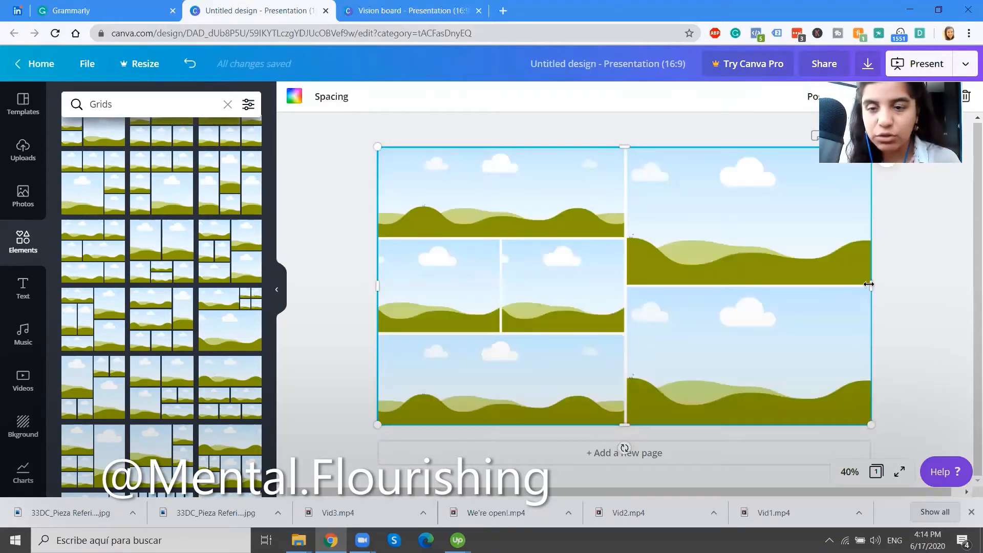
Narrow the grid to the left half of the page and place a duplicate beside it on the right half
left_click_drag(869, 284, 620, 287)
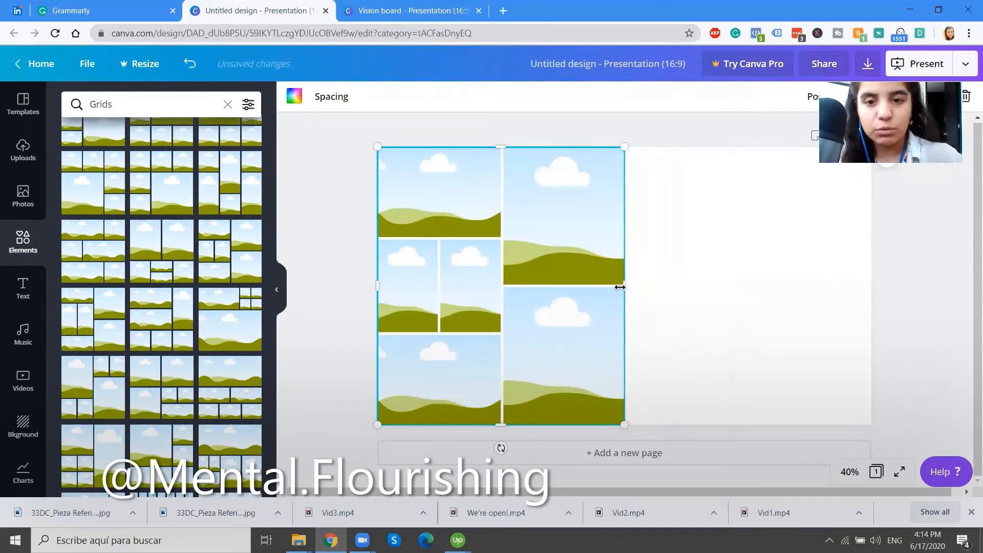
key("ctrl+d")
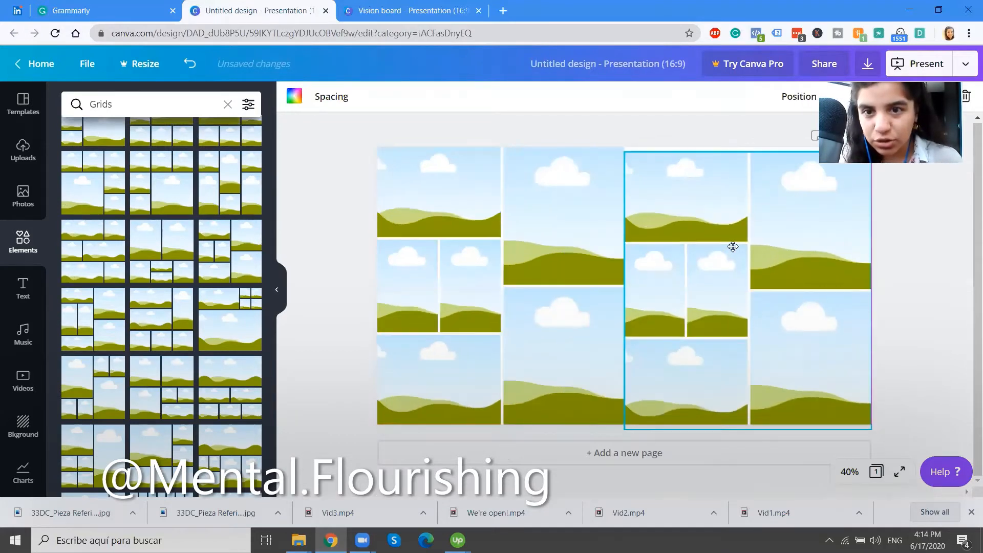
left_click_drag(733, 246, 733, 247)
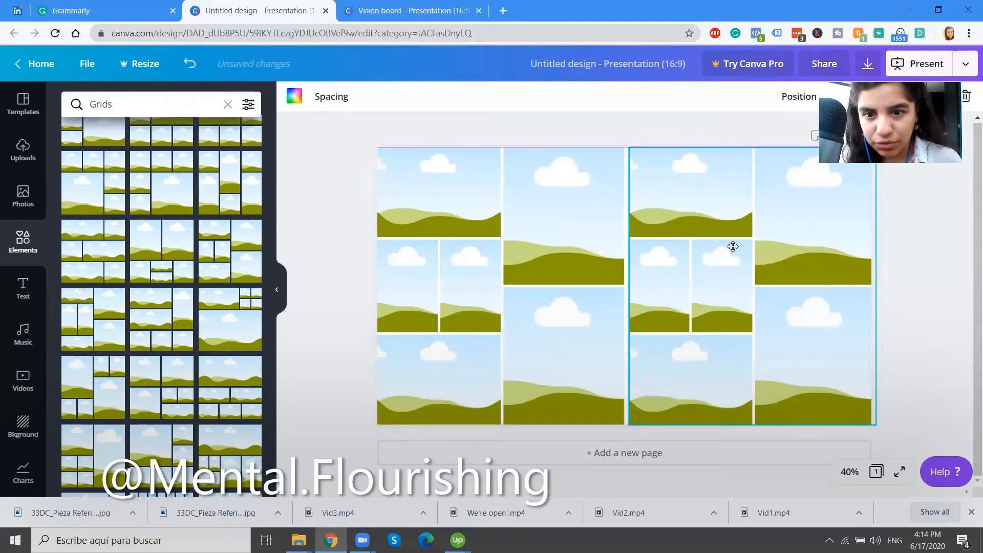
left_click(648, 427)
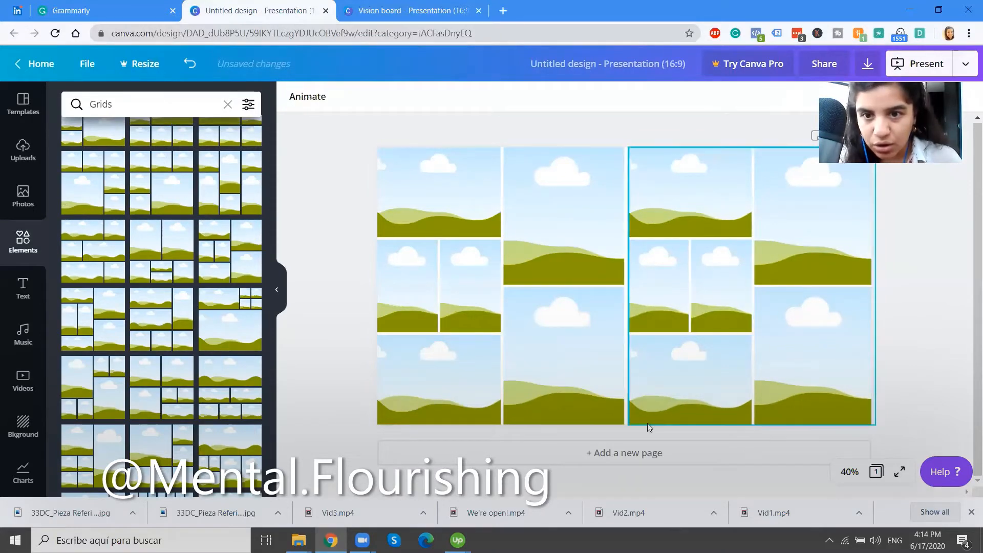
Add a second page and fill it with a three-by-three grid whose centre cell is split into two
left_click(622, 446)
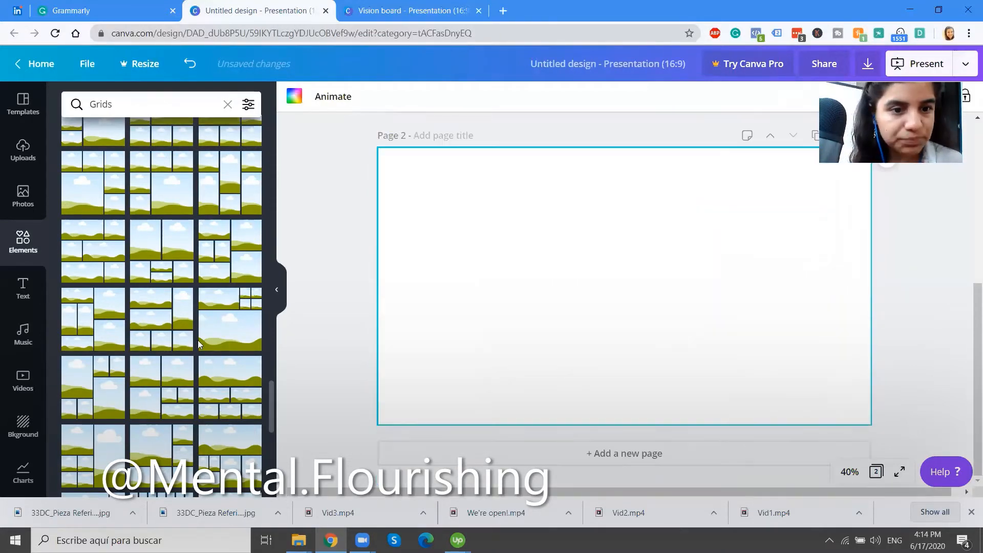
scroll(199, 343, "down", 8)
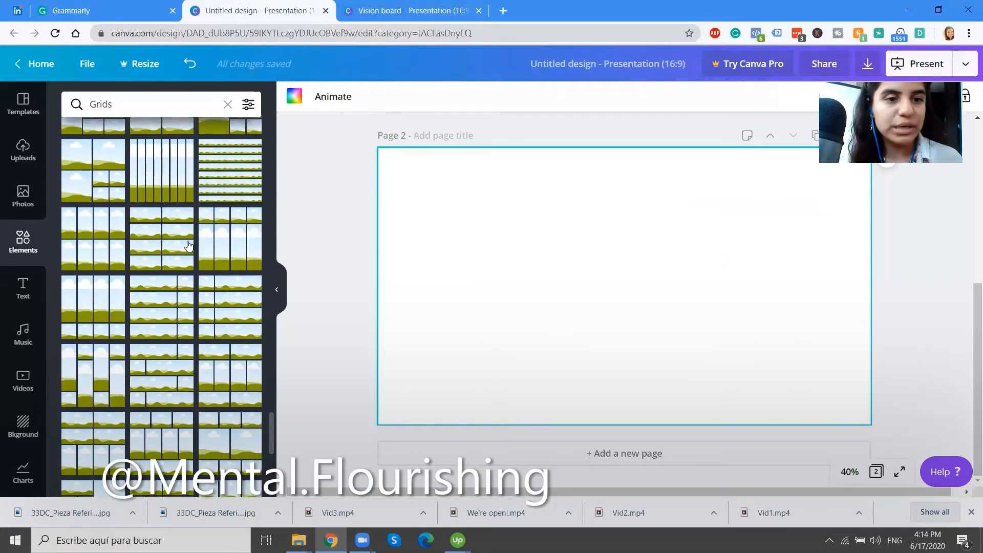
scroll(192, 287, "up", 8)
scroll(188, 246, "up", 8)
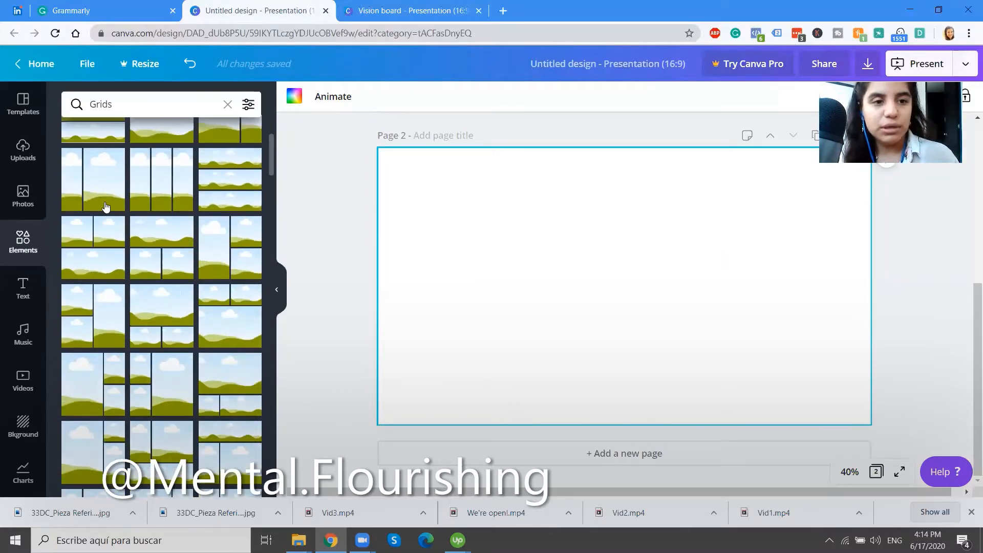
scroll(147, 222, "up", 3)
scroll(186, 335, "down", 10)
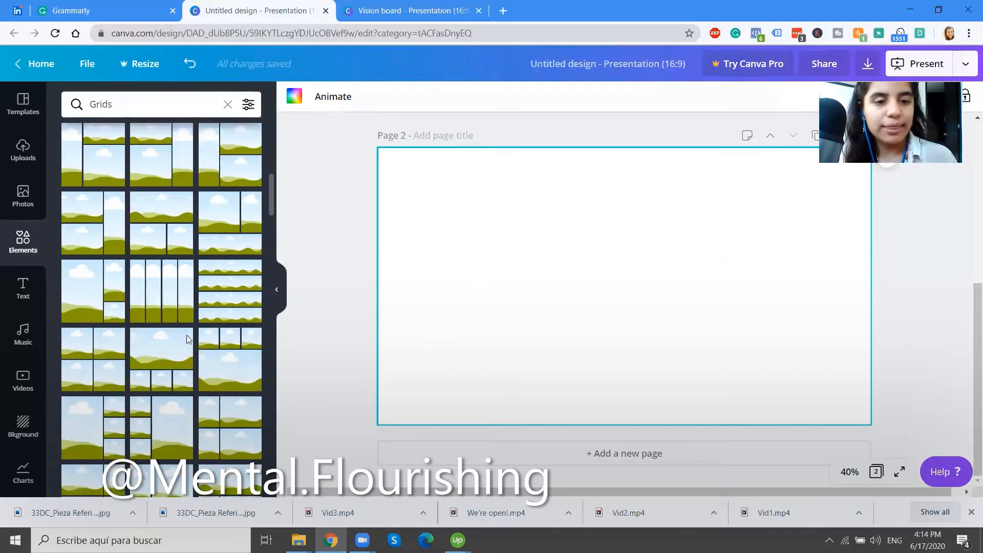
scroll(187, 339, "down", 6)
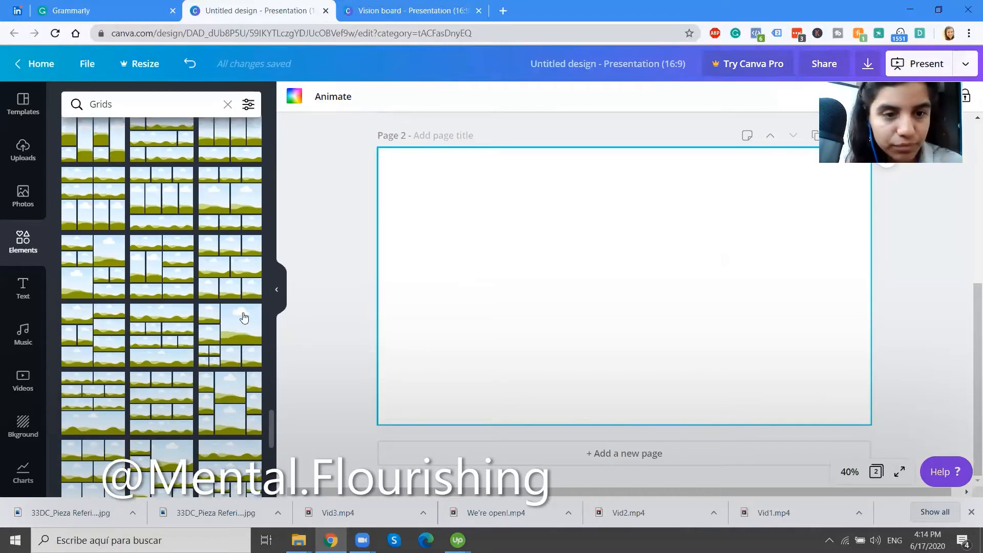
scroll(244, 317, "down", 5)
scroll(244, 317, "down", 5)
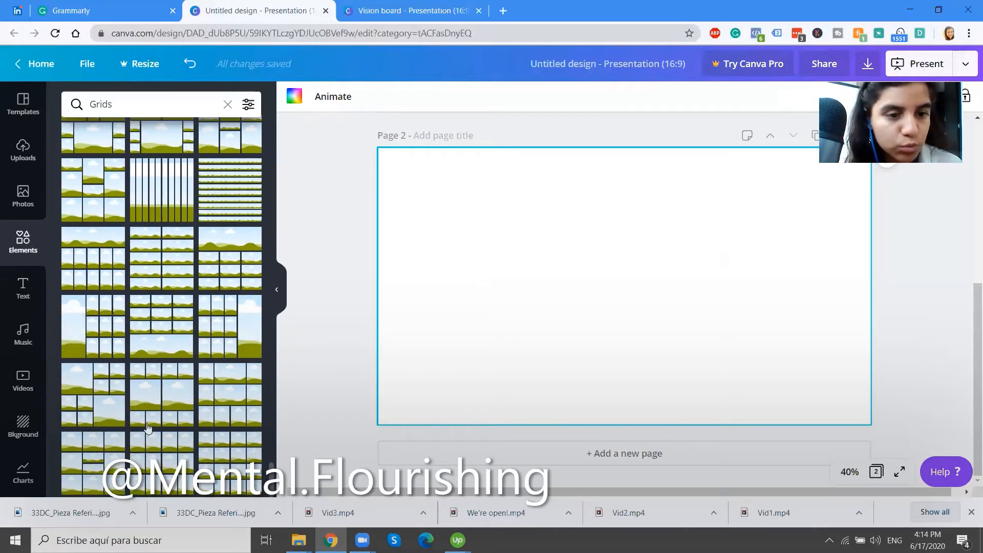
left_click(104, 461)
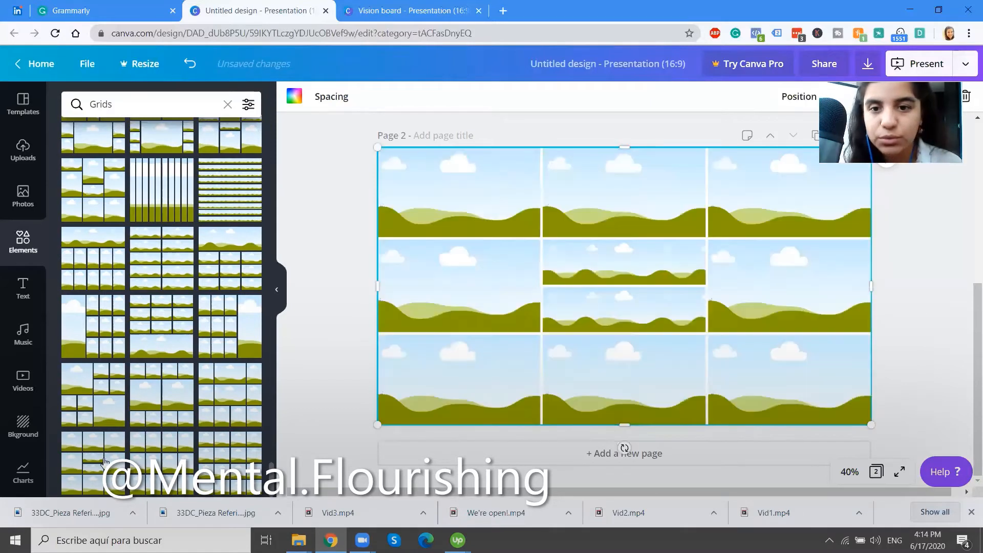
left_click(914, 311)
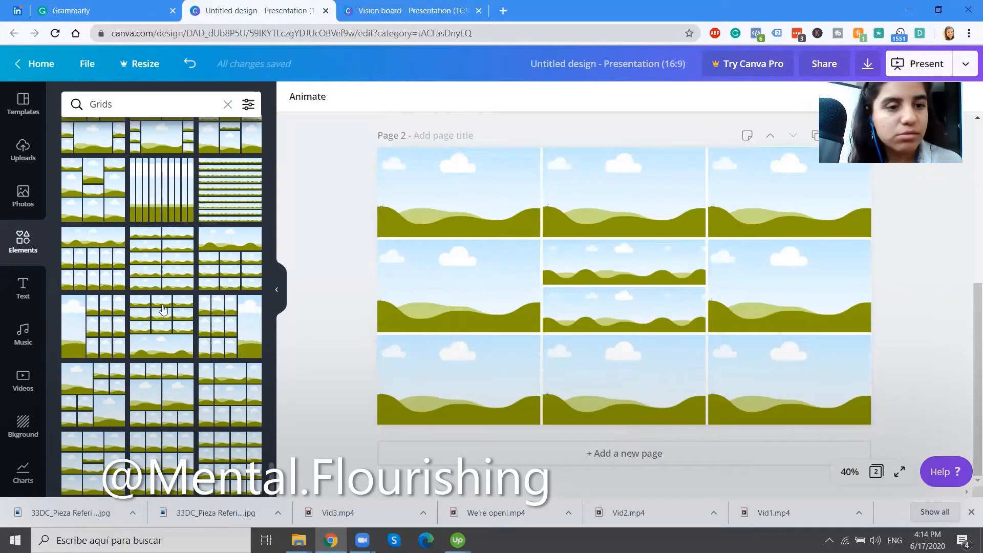
Replace the grid on page 2 with a full-page grid of two large cells and eight small ones
left_click(95, 398)
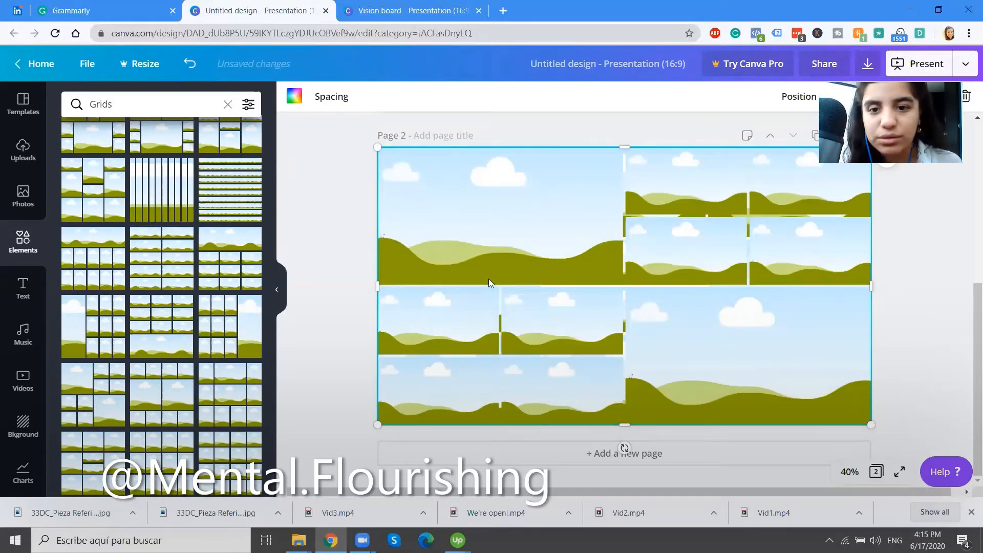
left_click_drag(489, 278, 647, 370)
left_click(394, 193)
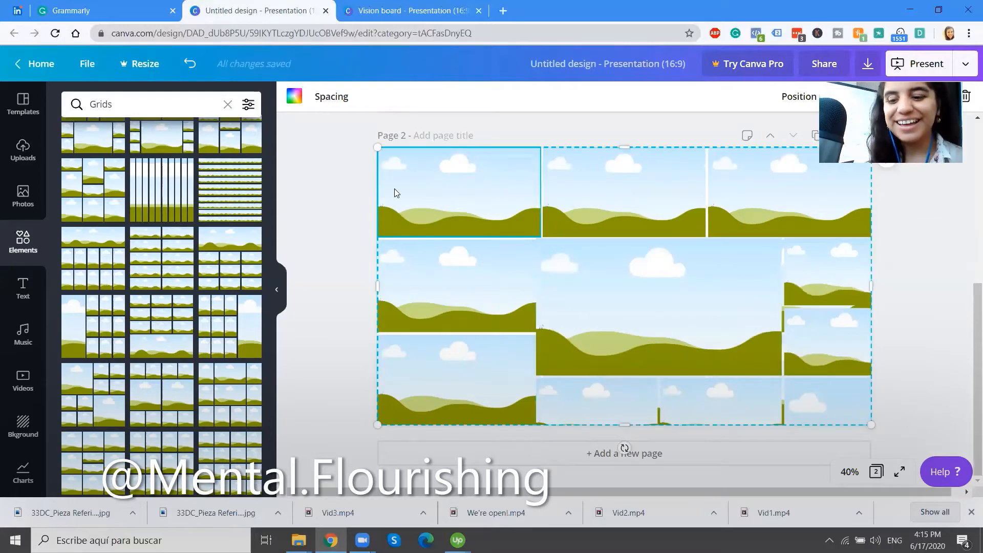
key("Delete")
left_click(536, 261)
key("ctrl+z")
key("ctrl+z")
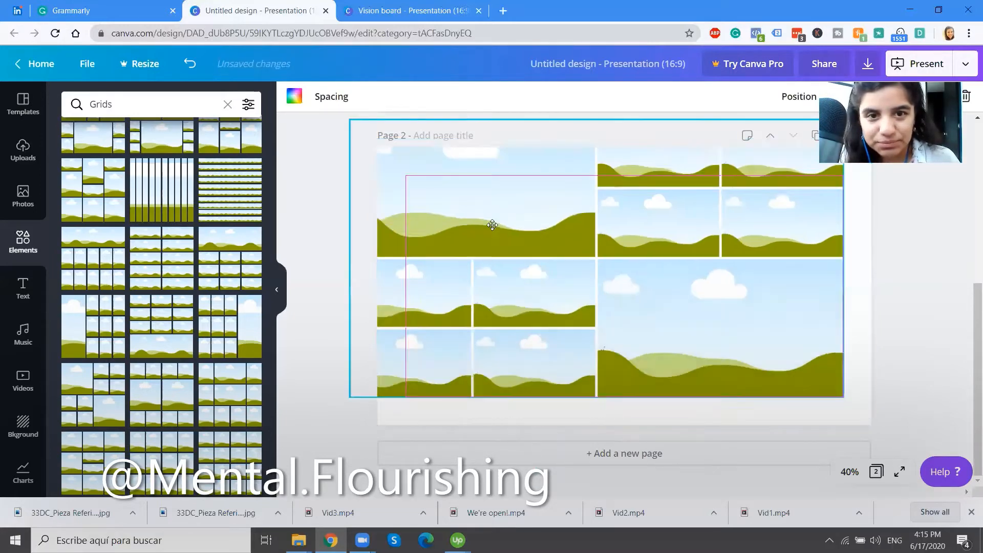
left_click(343, 358)
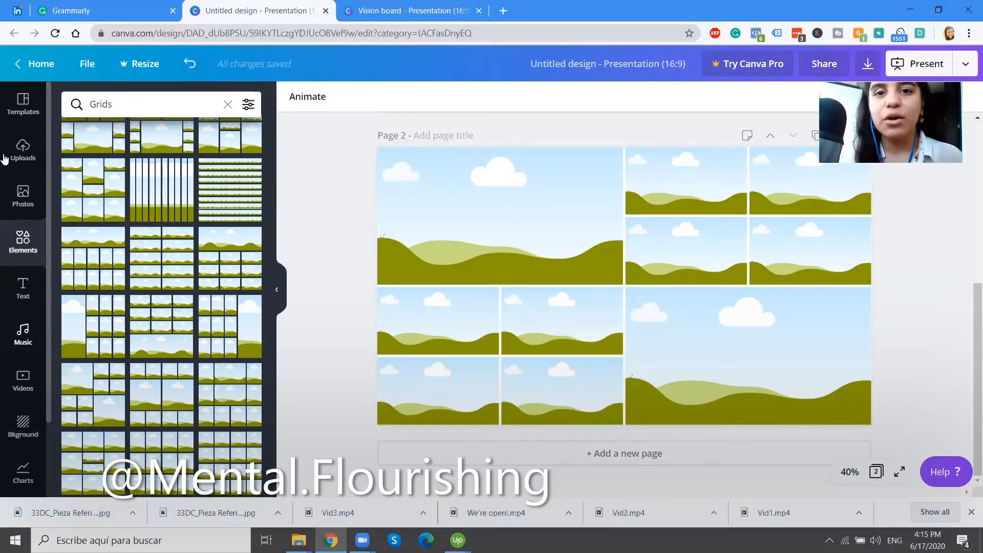
Open unsplash.com in a new browser tab
left_click(503, 11)
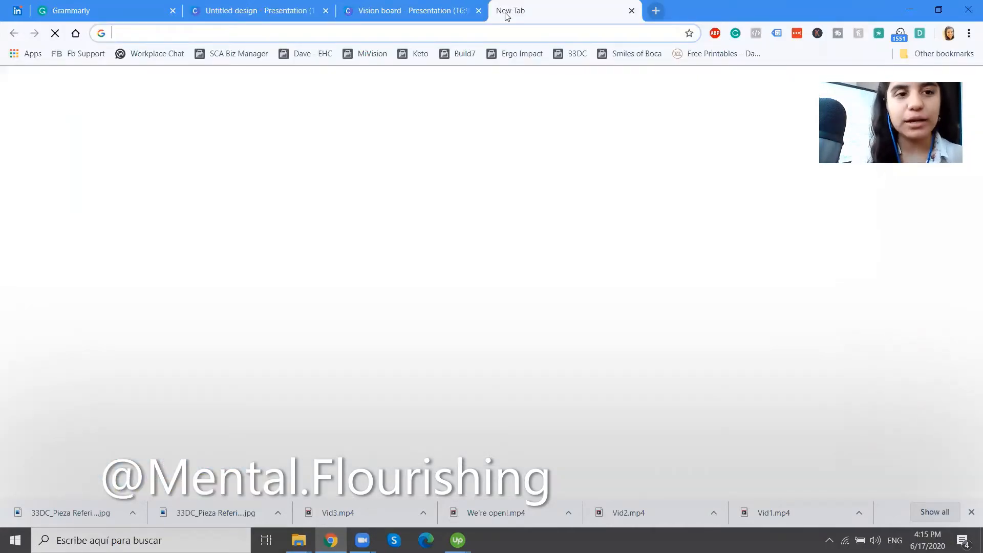
type("unp")
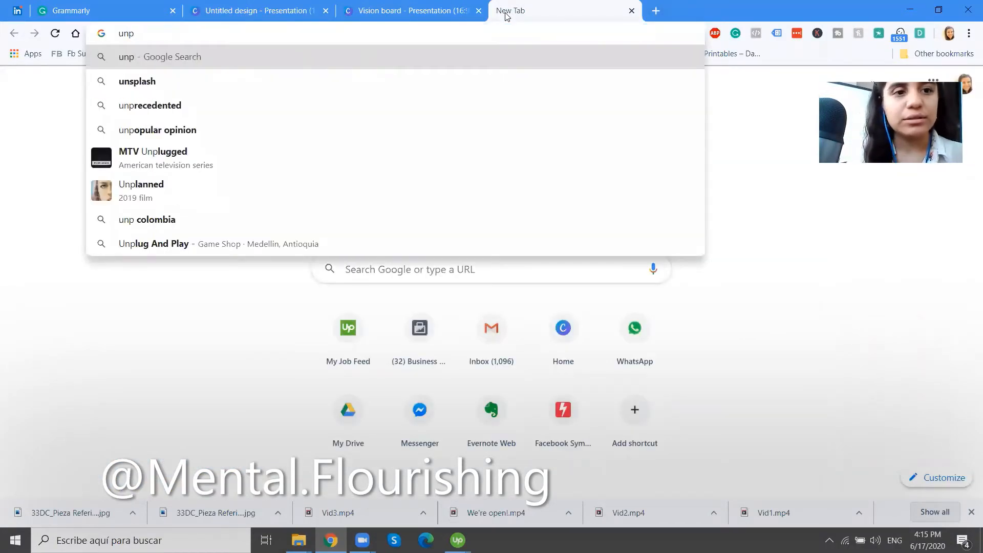
key("BackSpace")
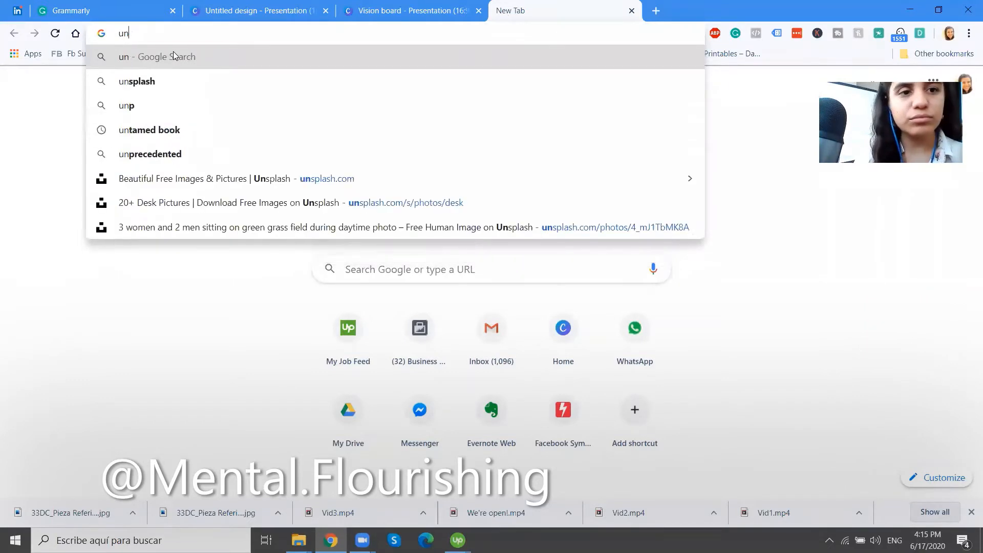
type("spal")
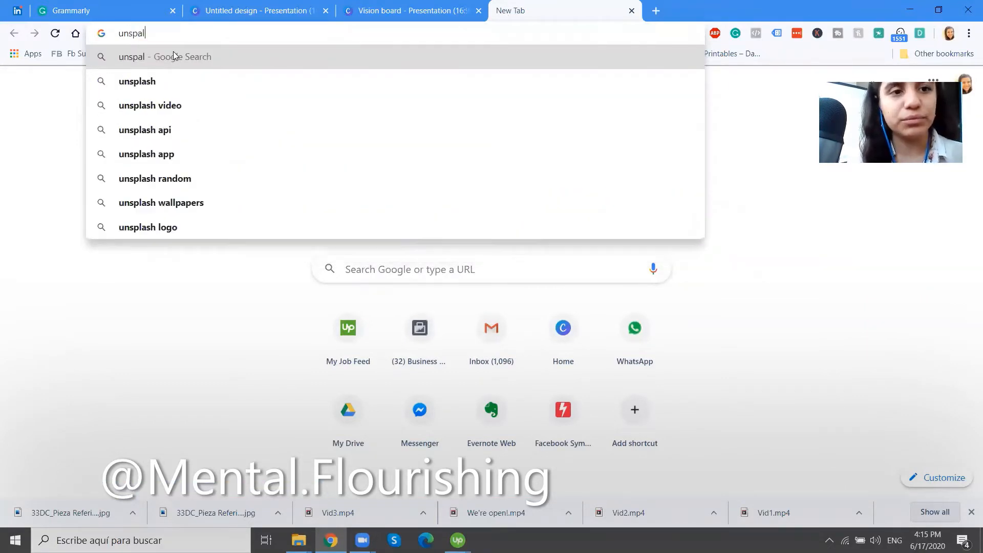
key("Down")
type(".com")
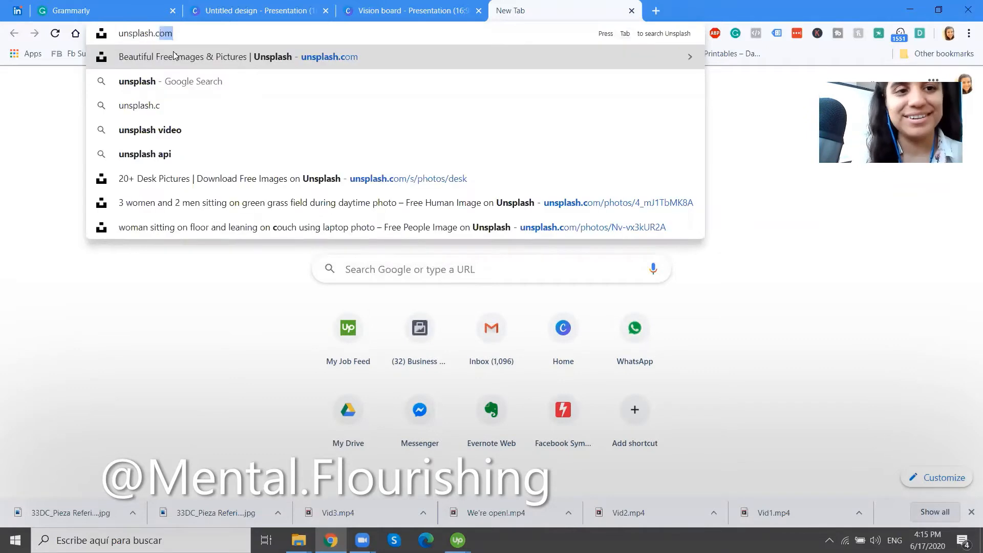
key("Return")
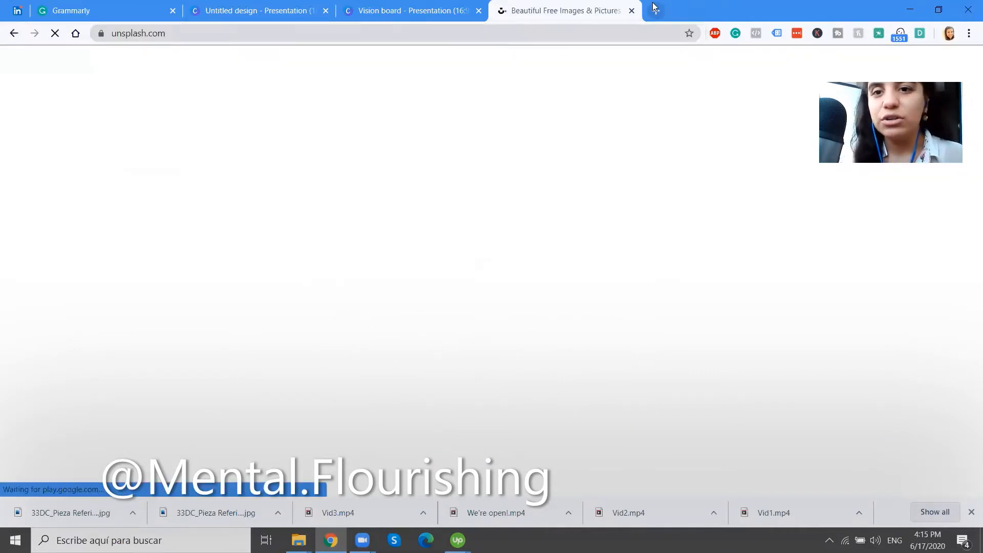
Open pinterest.com in another new browser tab
left_click(654, 9)
type("pinterest.com")
key("Return")
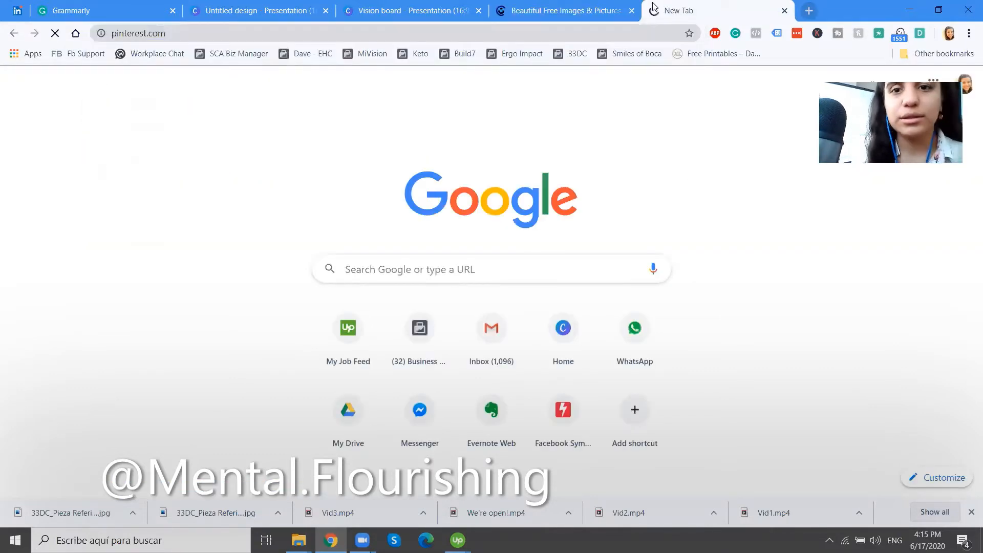
Return to Unsplash and search its photos for "first class travel"
left_click(577, 11)
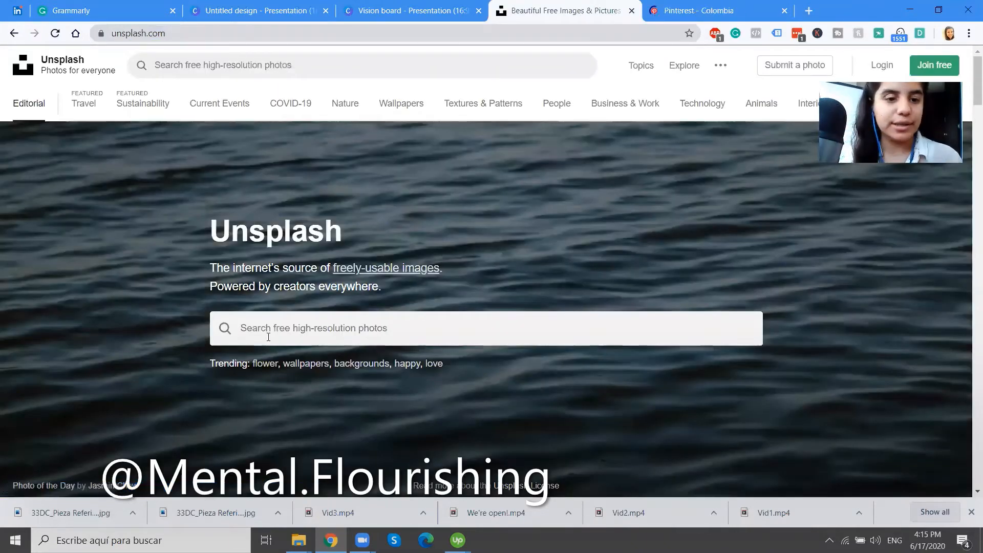
left_click(246, 328)
type("first class")
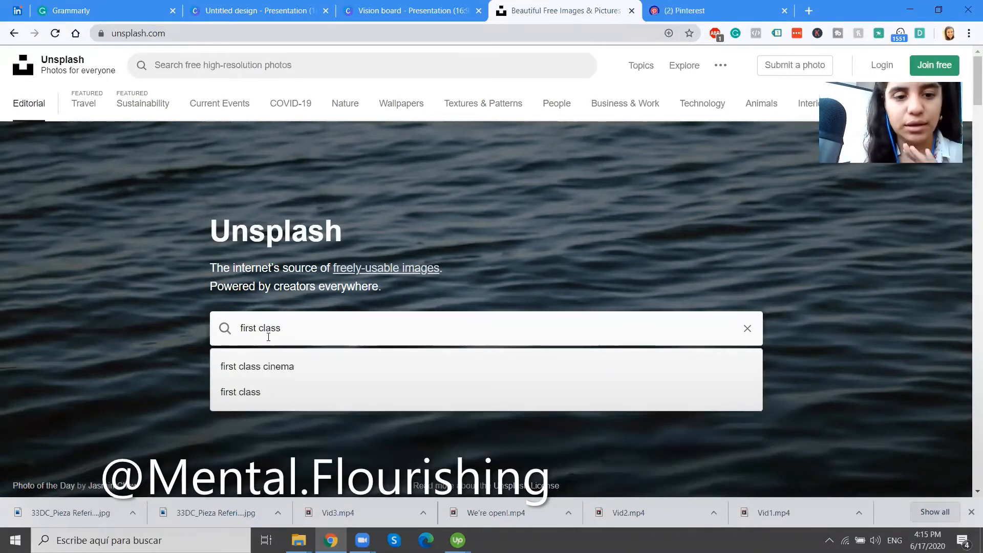
type(" travel")
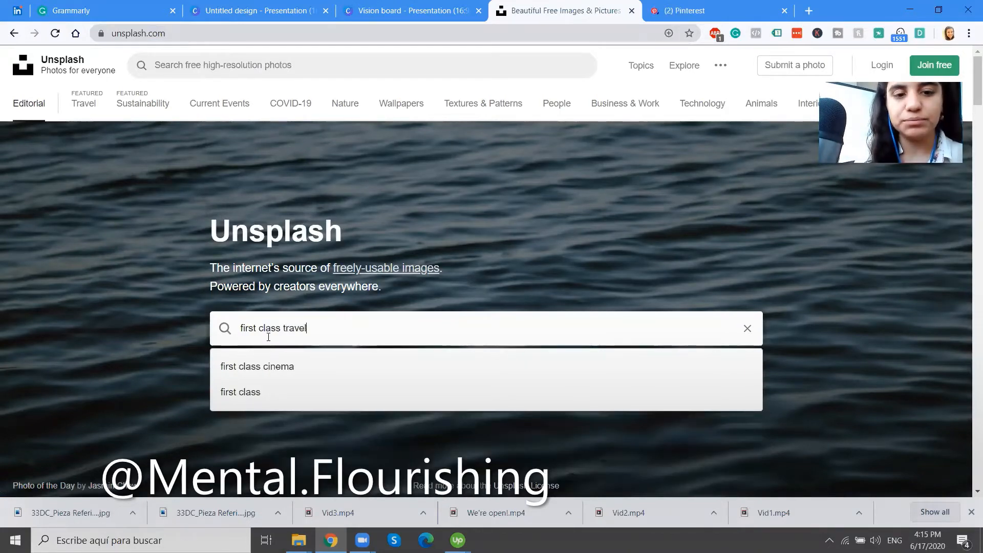
key("Return")
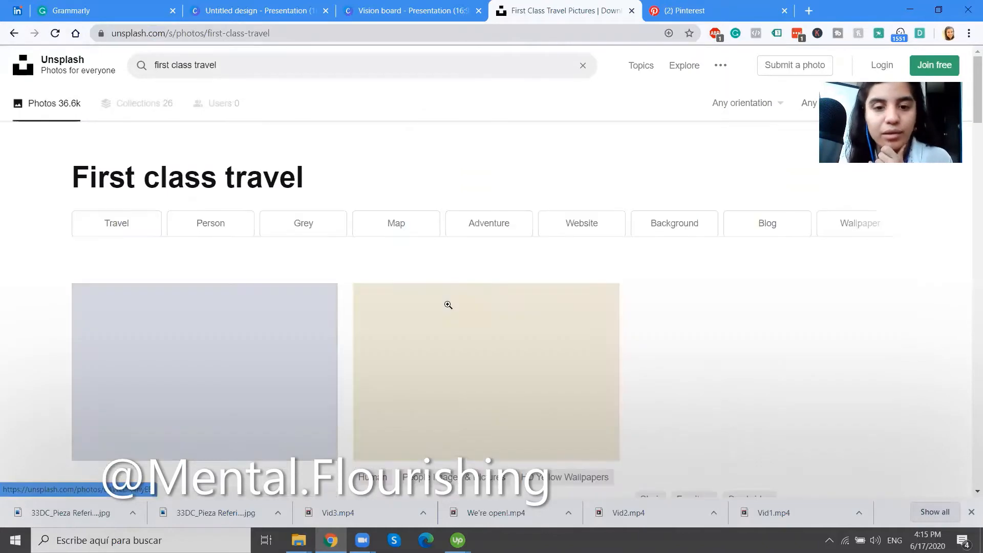
Look through the Unsplash first class travel photos for images that suit the vision board
scroll(447, 304, "down", 3)
scroll(449, 307, "down", 5)
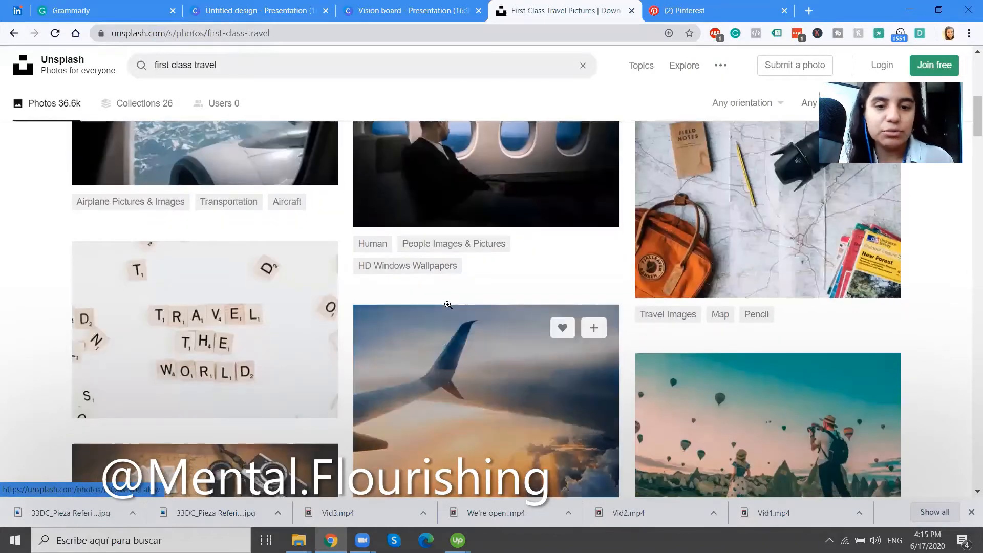
scroll(448, 304, "down", 3)
scroll(507, 394, "down", 2)
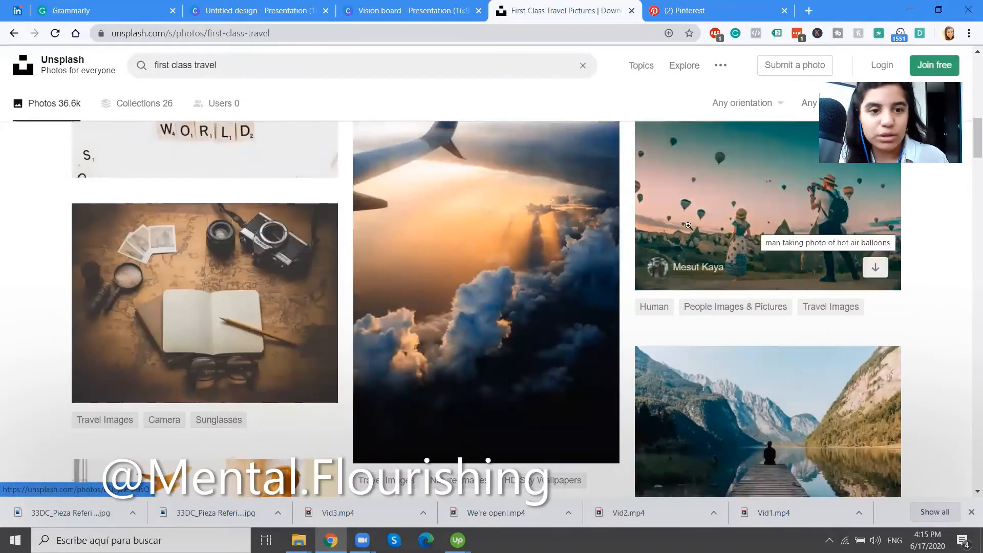
scroll(450, 338, "down", 5)
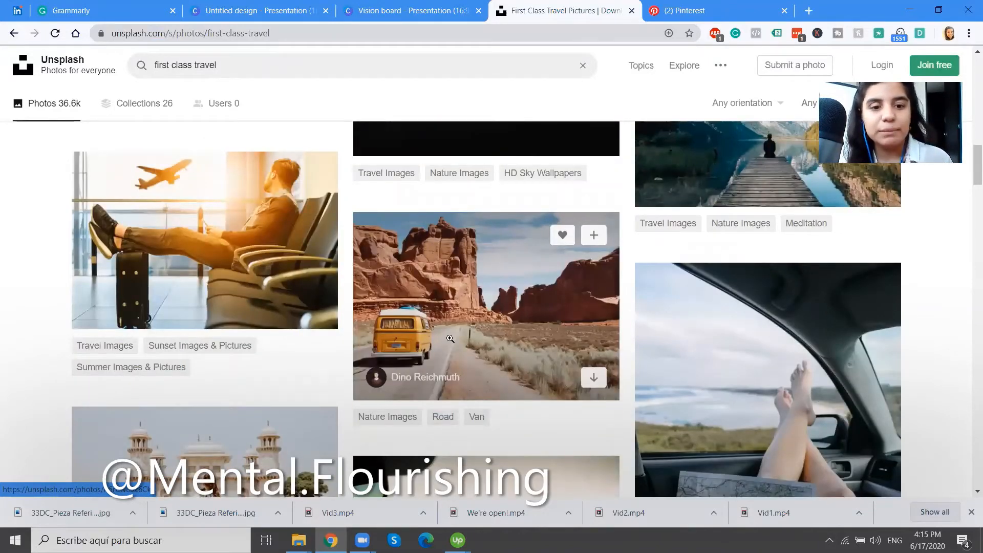
scroll(450, 338, "down", 3)
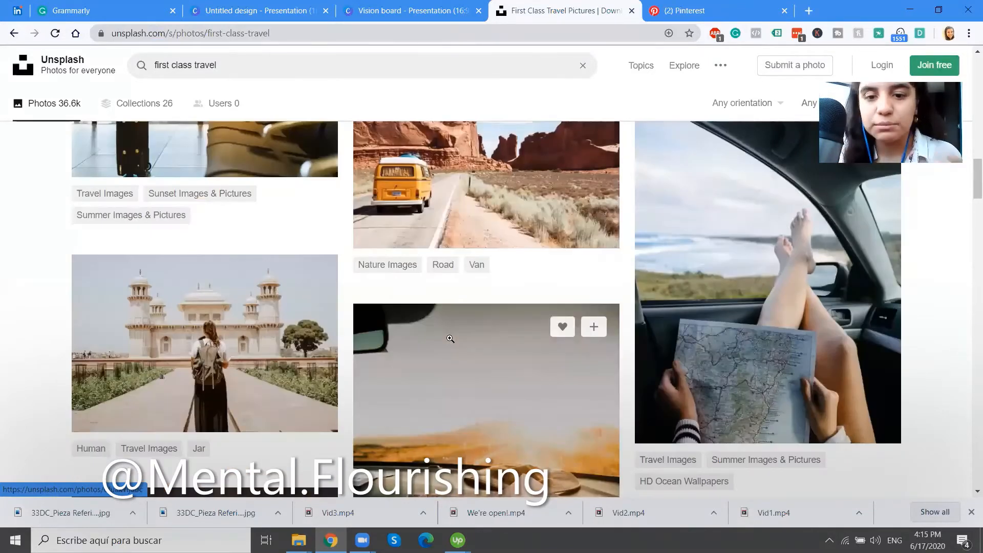
scroll(450, 339, "down", 6)
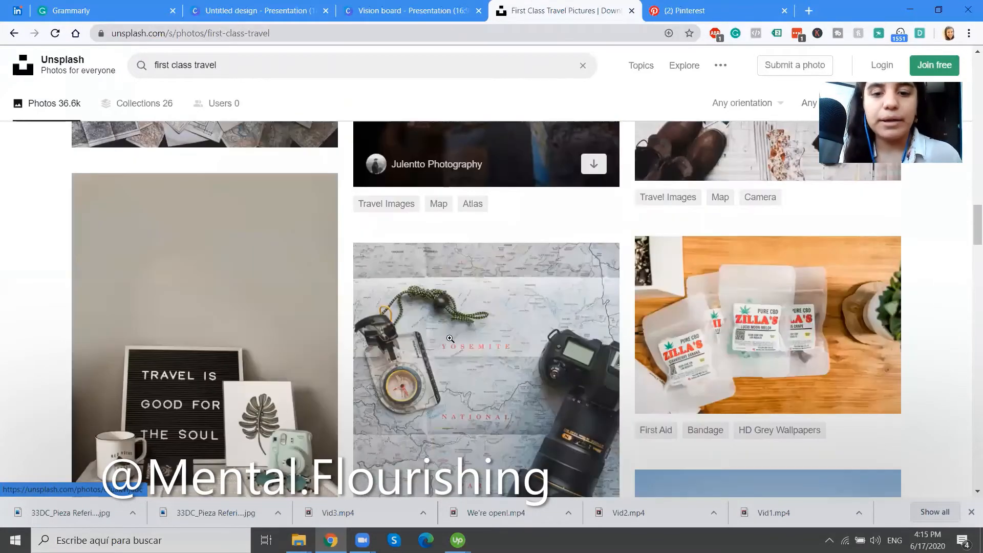
scroll(450, 338, "down", 1)
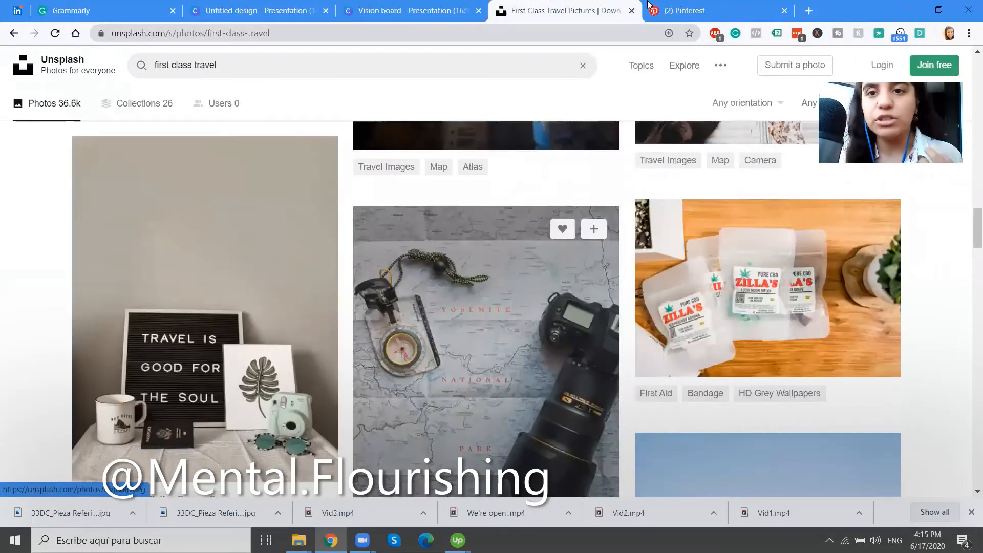
Switch to Pinterest, open the home feed and look through its suggested pins
left_click(704, 10)
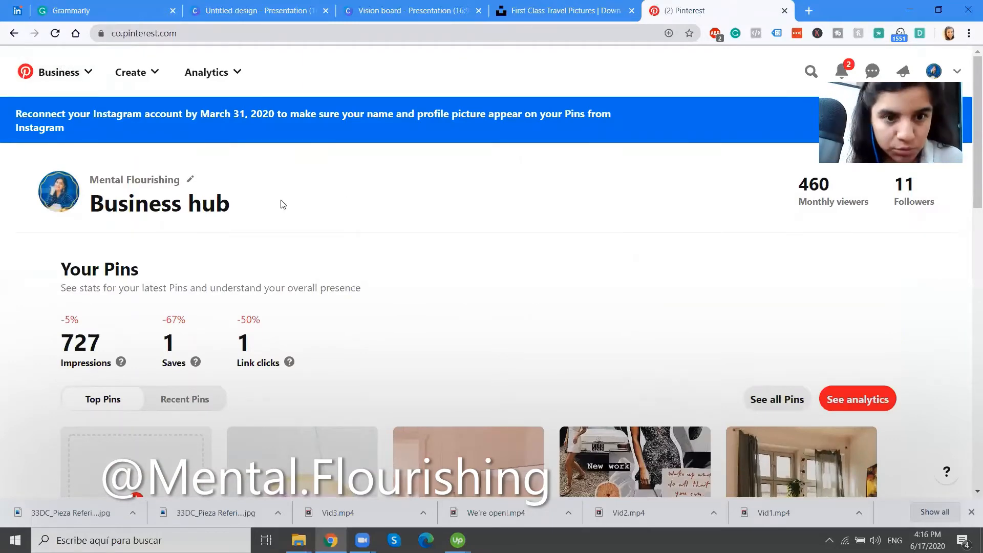
scroll(281, 205, "down", 5)
scroll(281, 205, "up", 5)
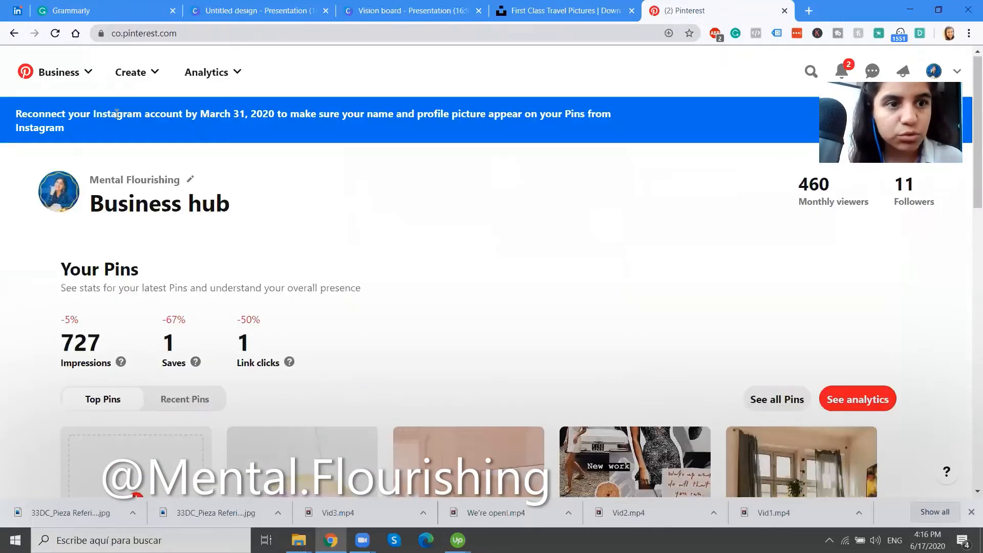
left_click(58, 72)
left_click(464, 203)
scroll(464, 203, "down", 10)
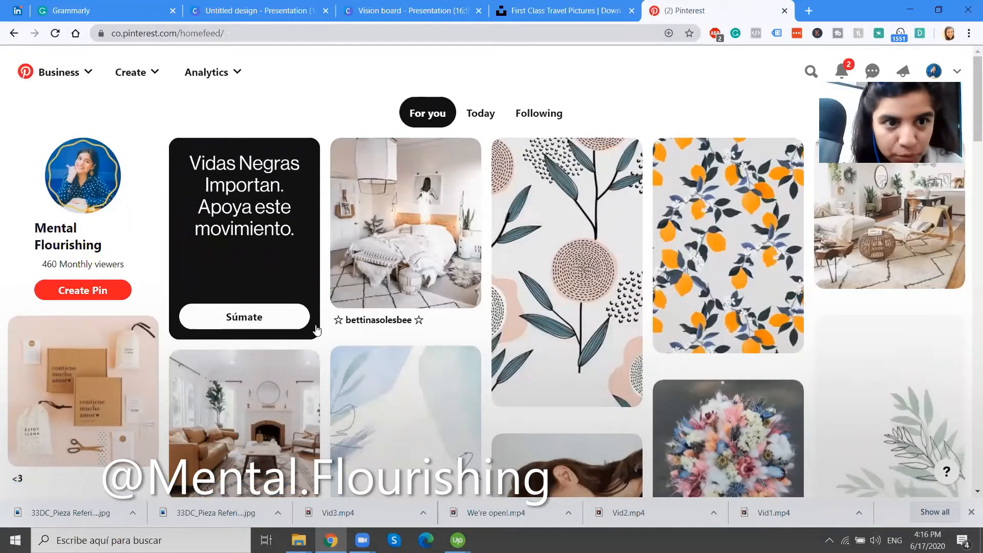
scroll(316, 330, "down", 15)
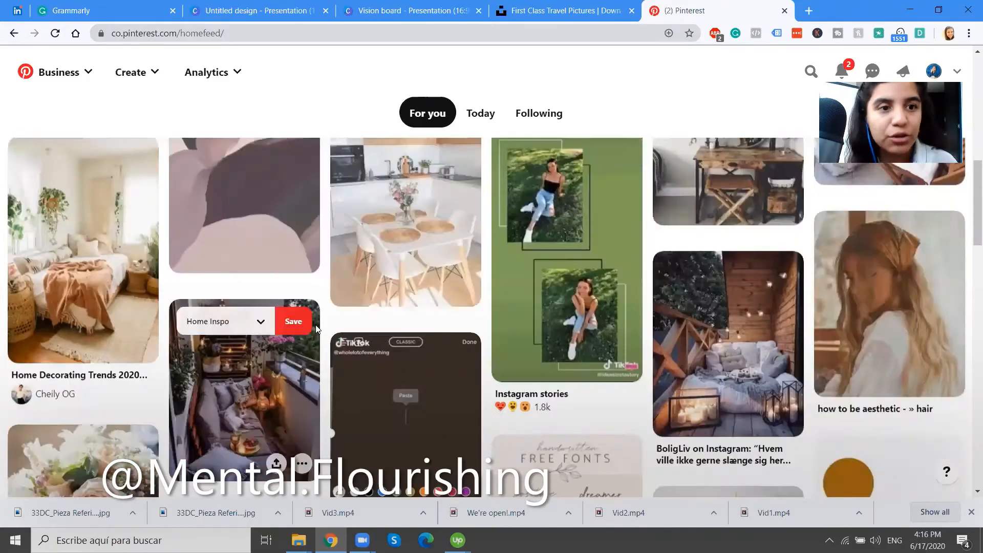
scroll(316, 330, "up", 15)
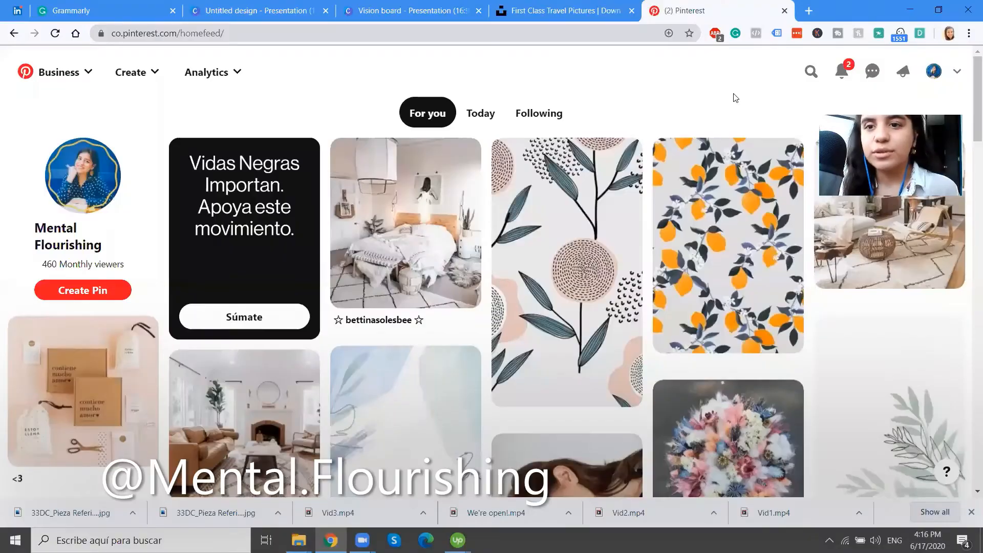
Search Pinterest for "first class travel" and look through the resulting pins
left_click(811, 71)
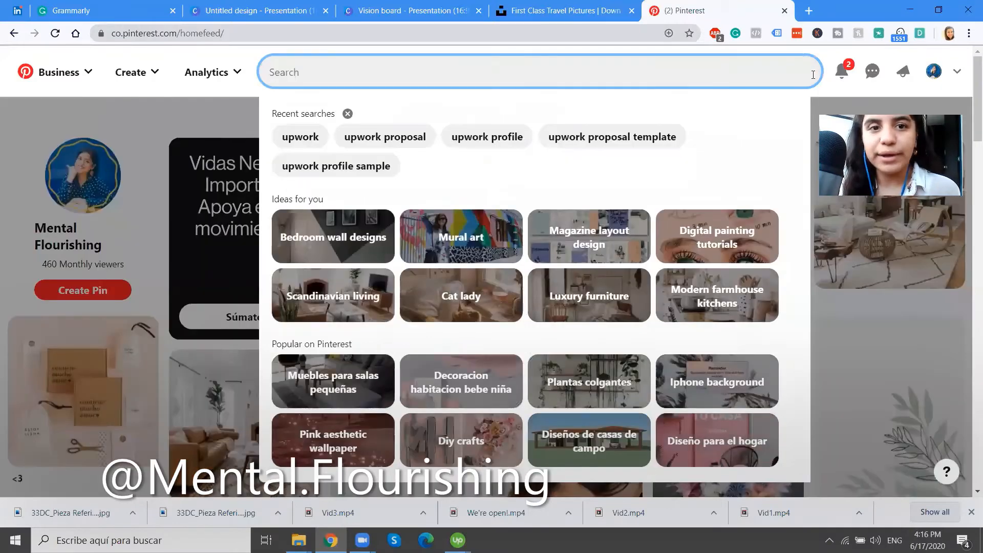
type("first c")
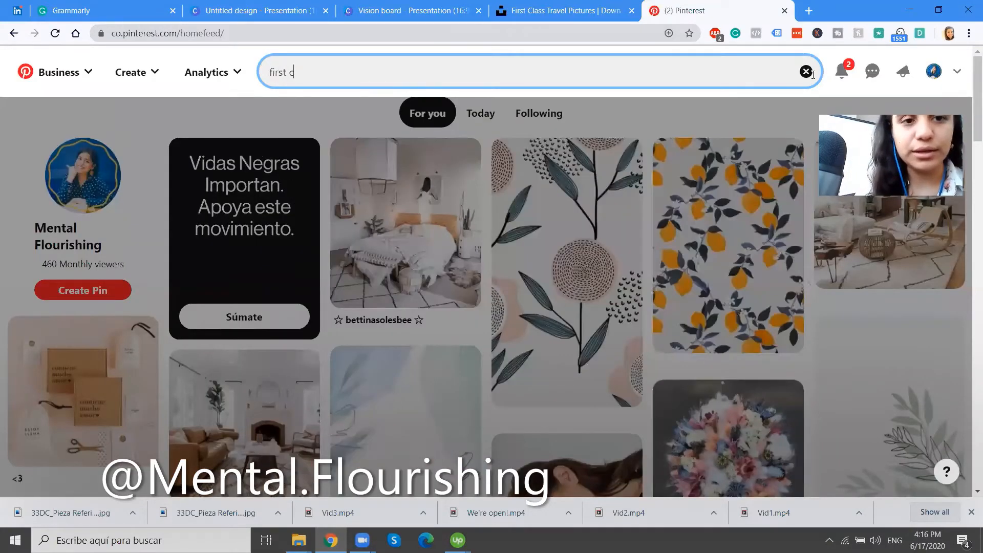
type("lass trave")
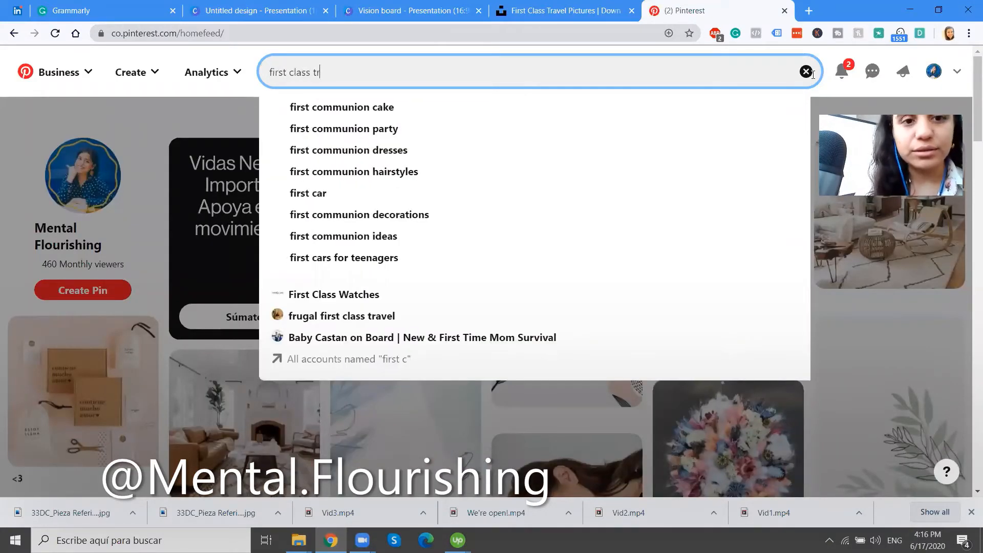
type("l")
key("Return")
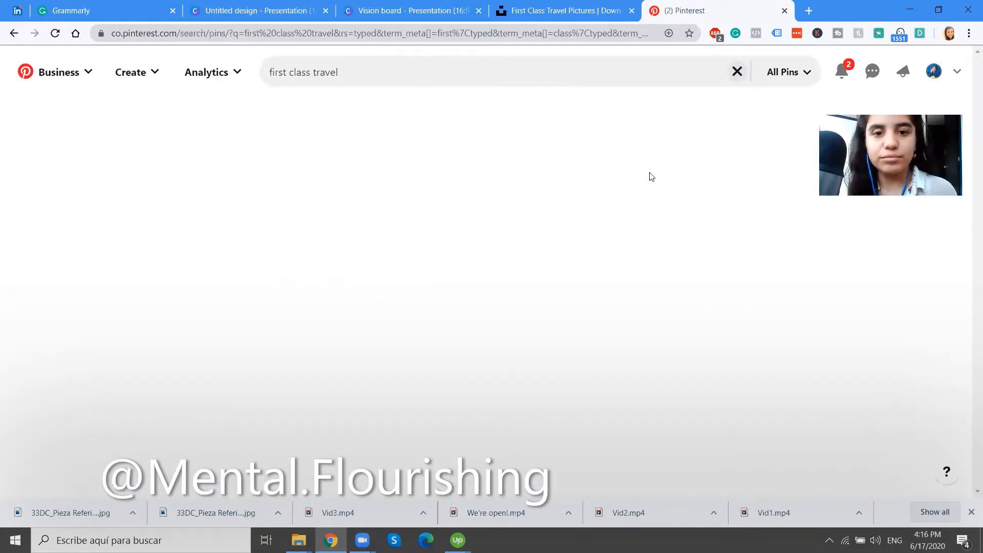
scroll(368, 330, "down", 5)
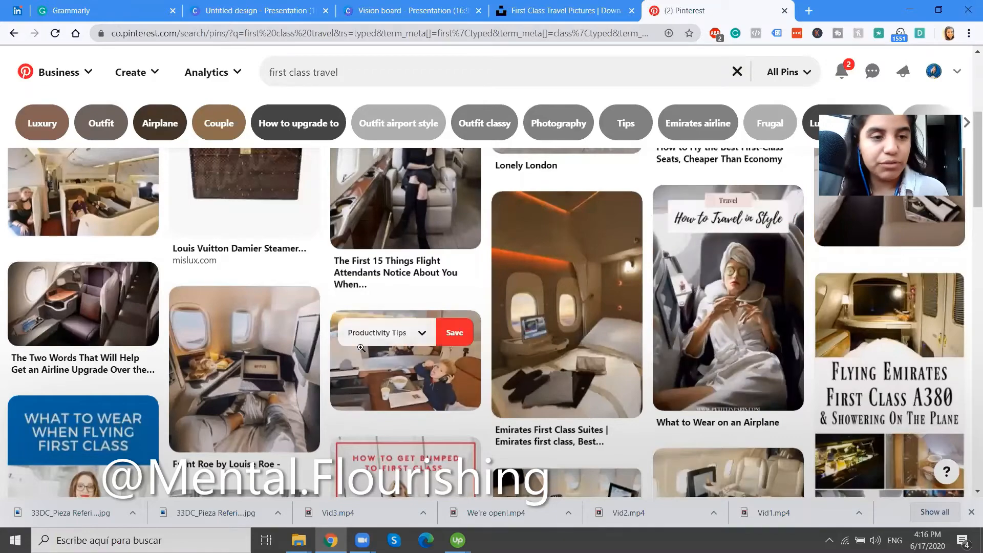
scroll(362, 352, "down", 5)
scroll(362, 352, "down", 10)
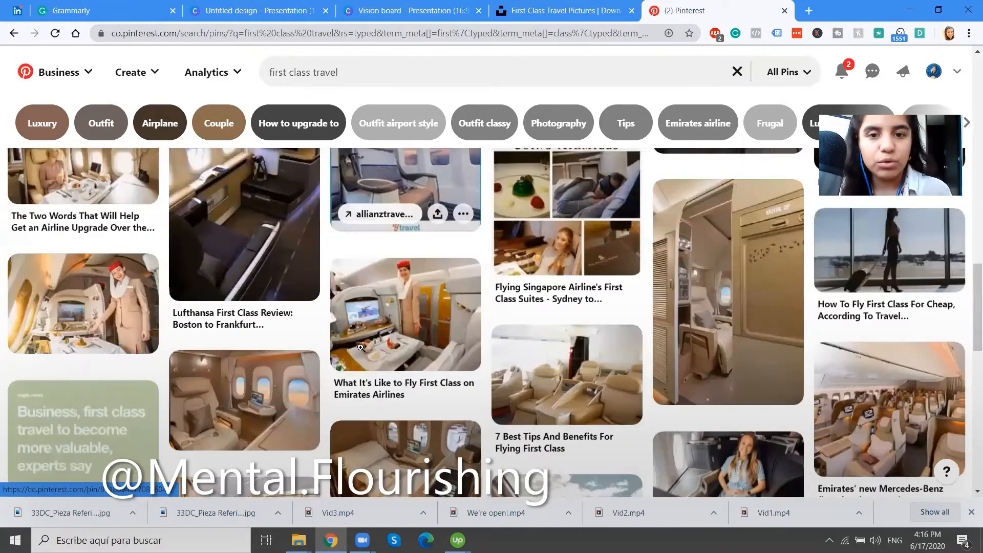
Change the Pinterest search to the suggested term "first class aesthetic"
left_click(288, 127)
left_click(358, 75)
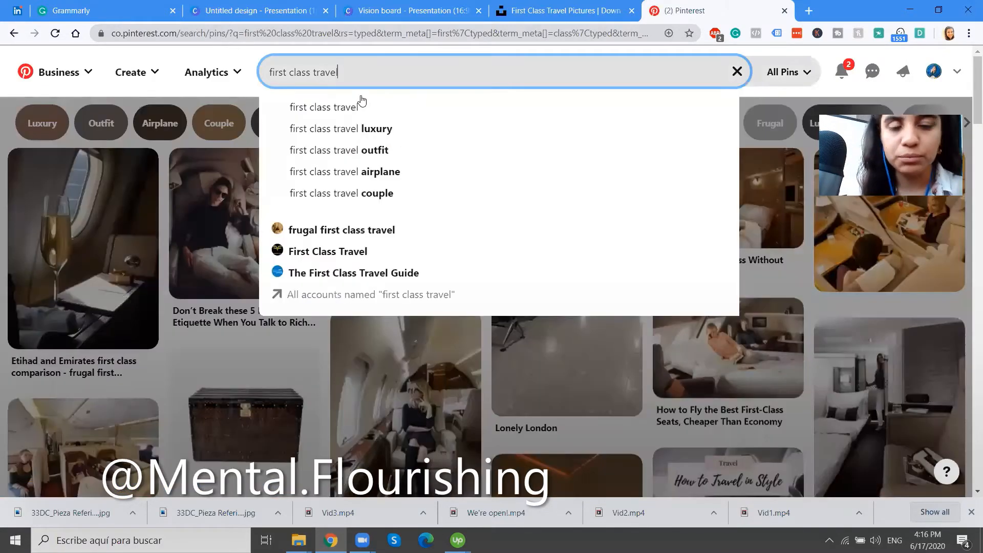
key("ctrl+shift+Left")
type("ae")
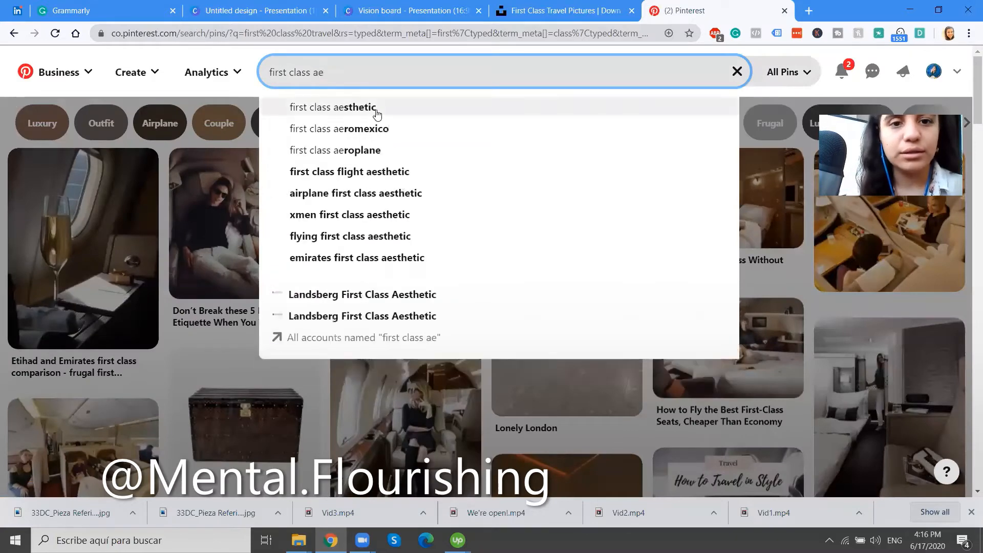
left_click(377, 107)
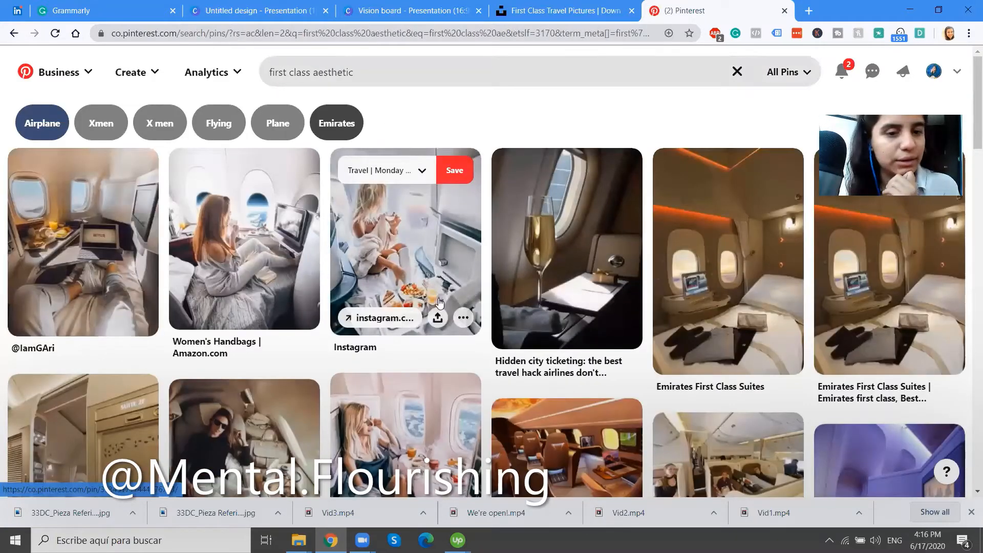
Look through the first class aesthetic pins and return to the untitled presentation in Canva
scroll(438, 298, "down", 3)
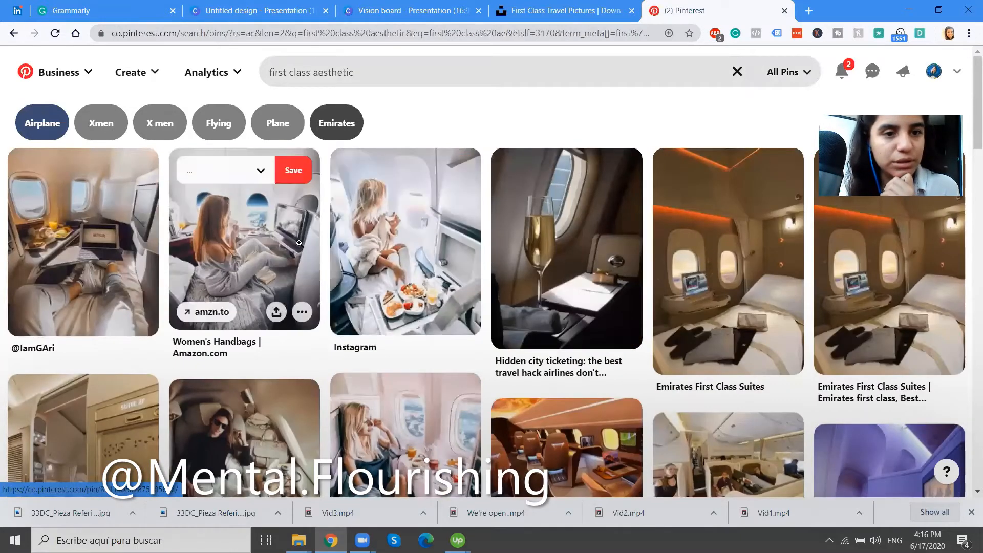
scroll(463, 266, "down", 4)
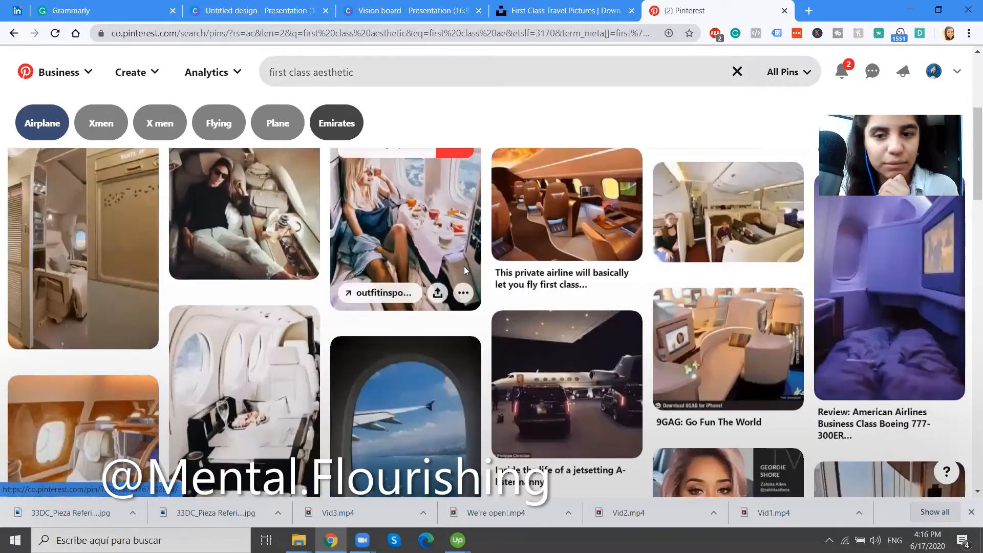
scroll(463, 266, "down", 8)
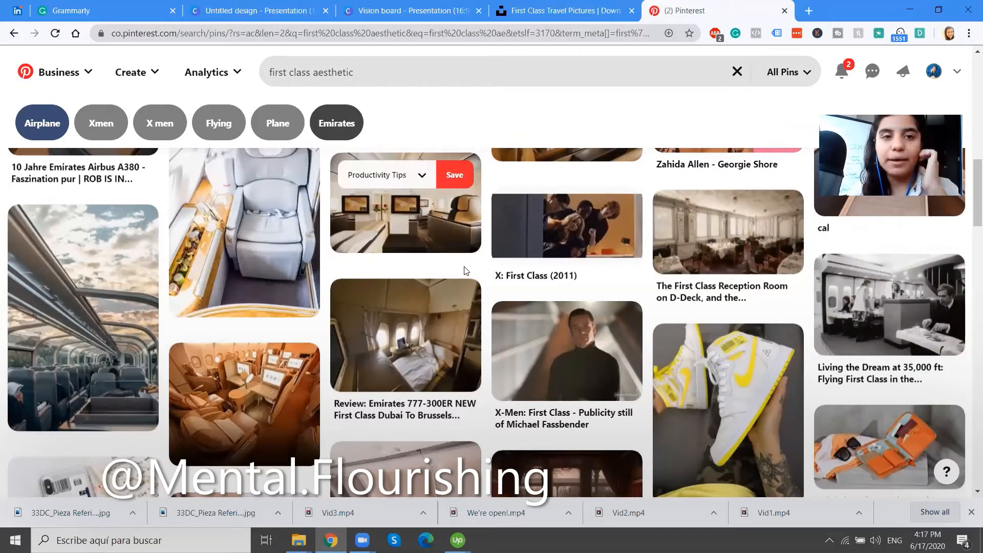
left_click(437, 7)
left_click(255, 10)
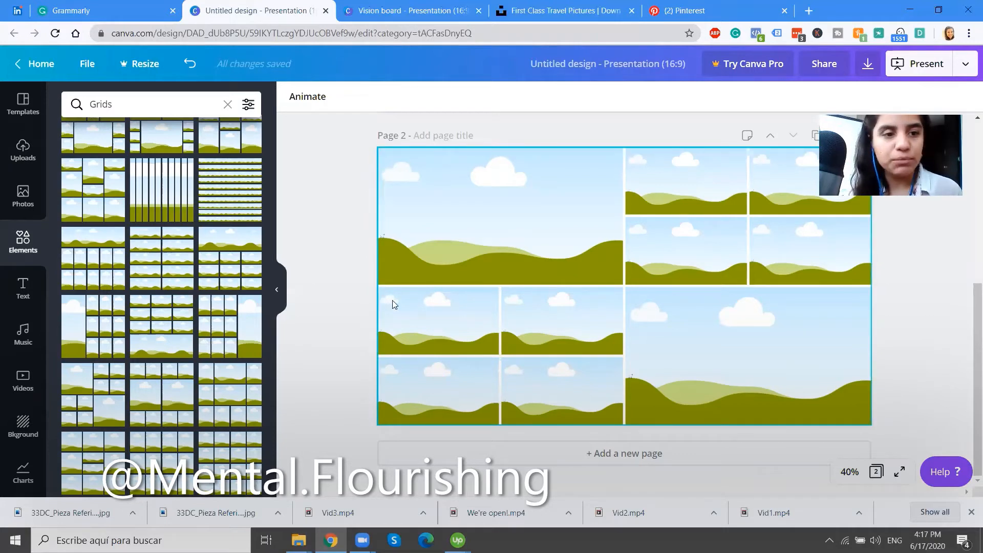
Fill the grid's large upper-left cell with the trending stock photo of clasped hands and a coral suit
left_click(19, 202)
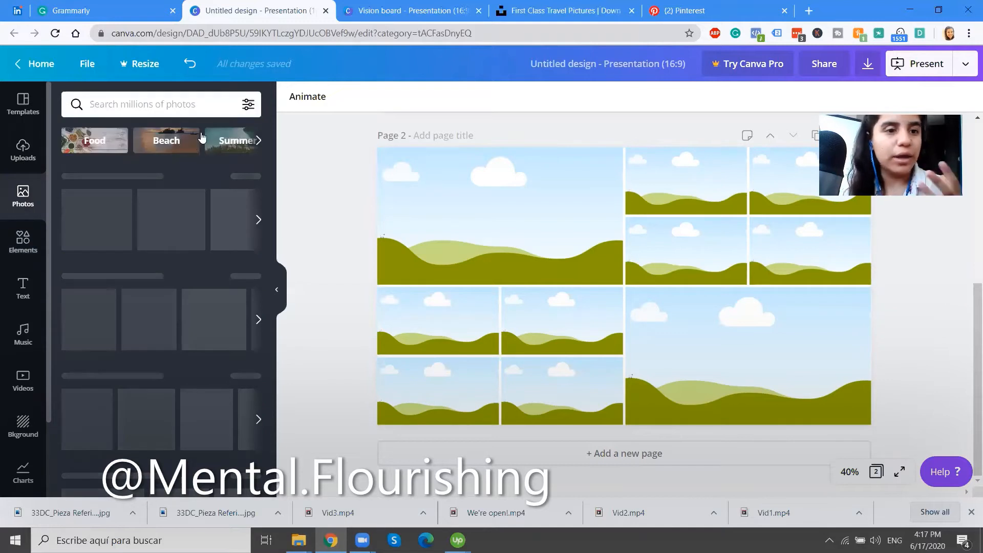
scroll(238, 348, "down", 3)
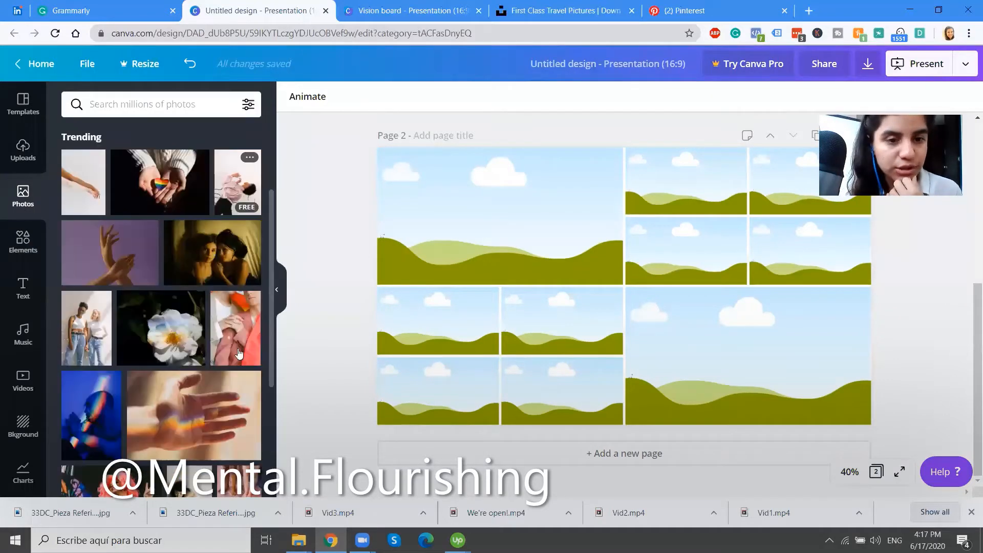
left_click_drag(497, 208, 500, 209)
Place the beach acrobatics photo in the upper-right cell of the lower-left group and shift its crop to show the lifted person
scroll(187, 301, "down", 10)
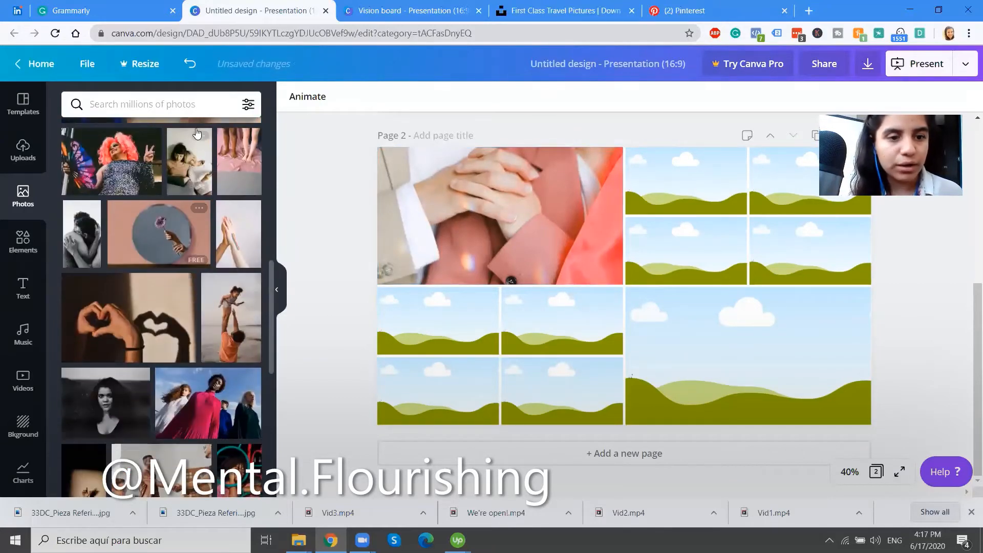
left_click_drag(233, 314, 583, 337)
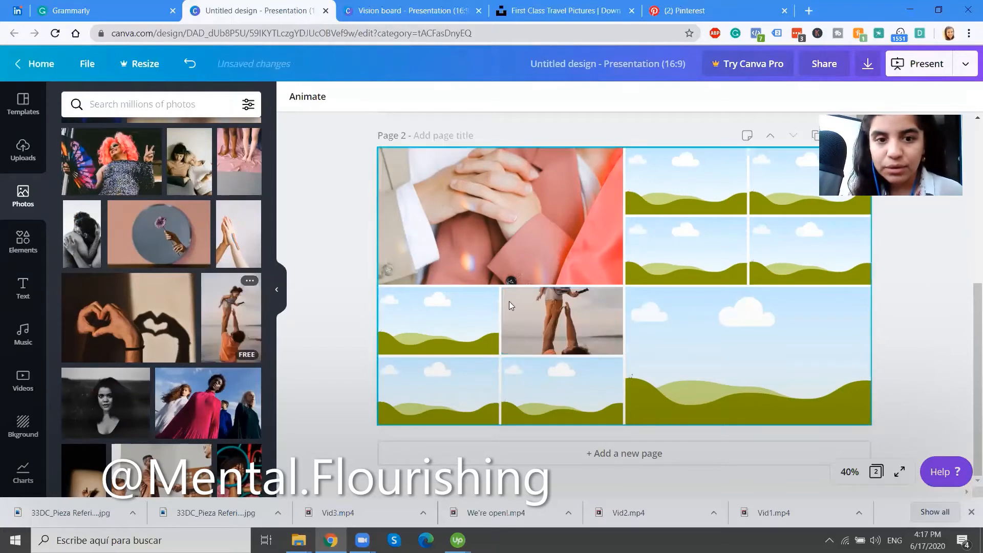
left_click(558, 322)
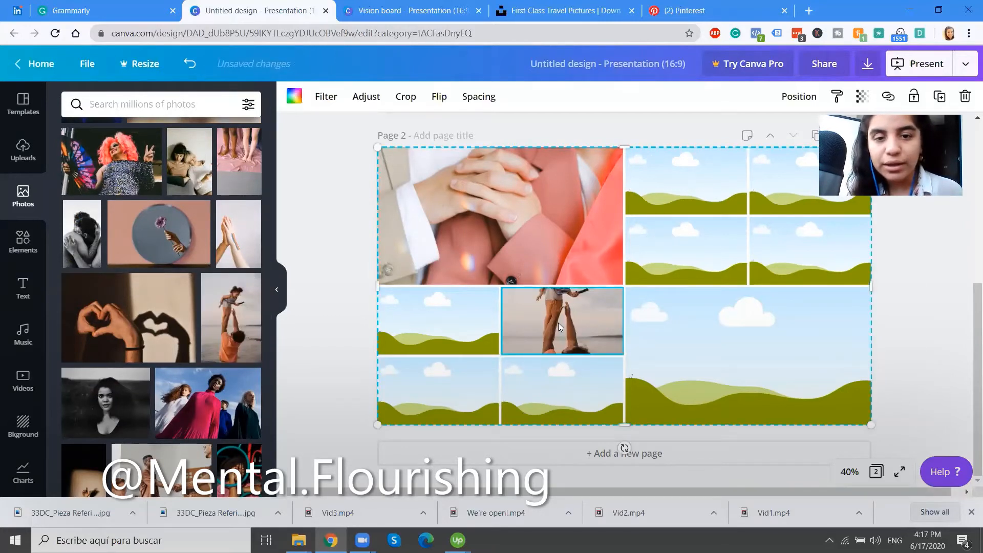
left_click(407, 99)
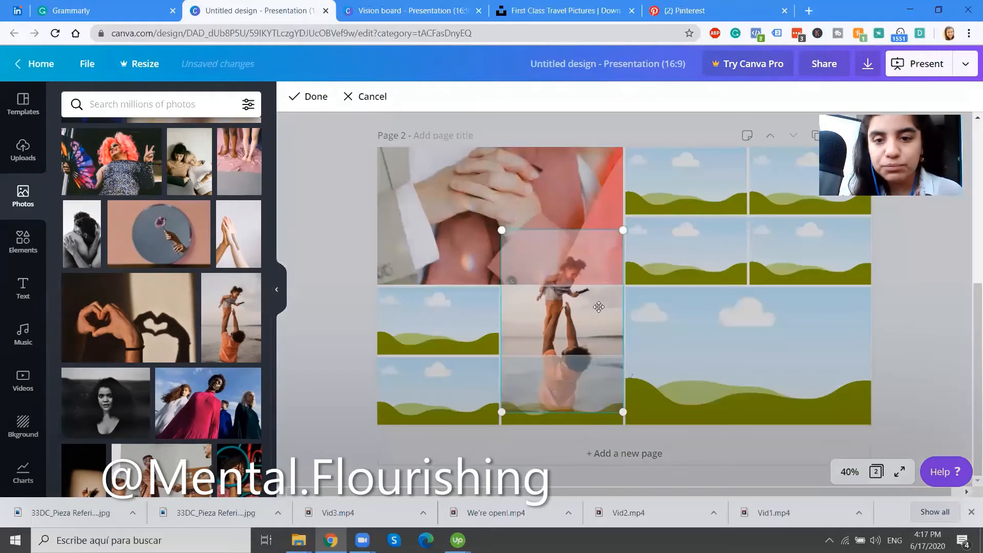
left_click_drag(598, 310, 599, 342)
left_click(322, 97)
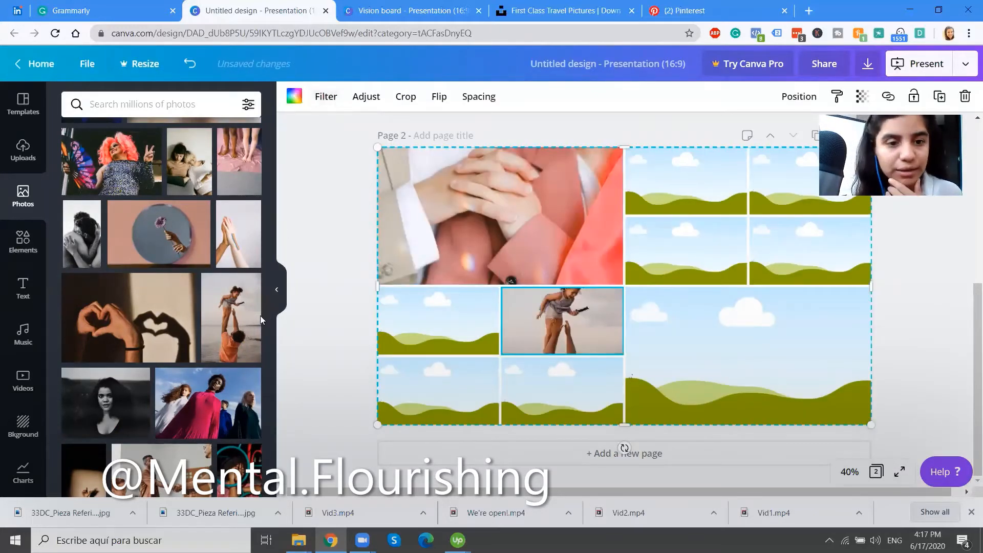
Search the photos for "money" and place the coin stacks with sprouts in the lower-left cell of the upper-right group
scroll(207, 344, "down", 5)
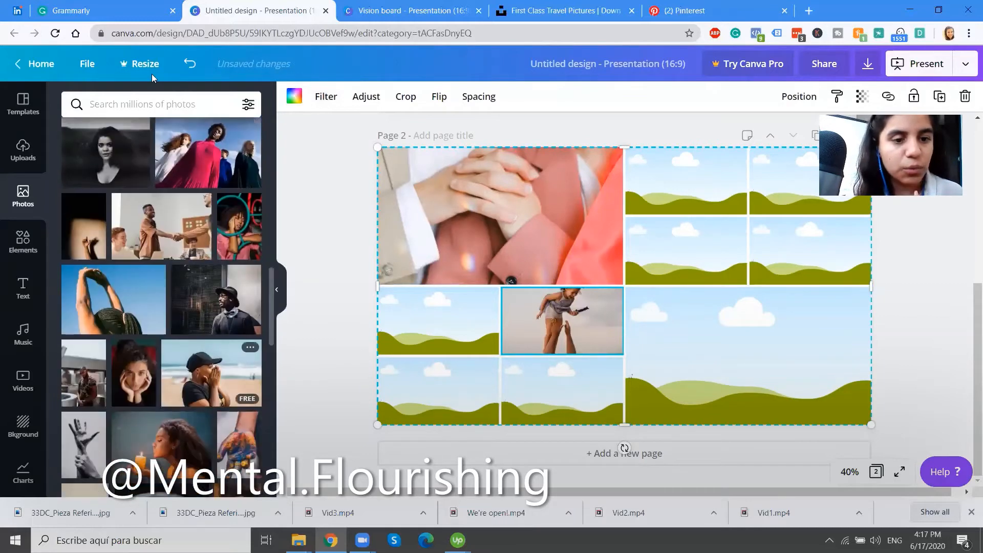
left_click(168, 97)
type("money")
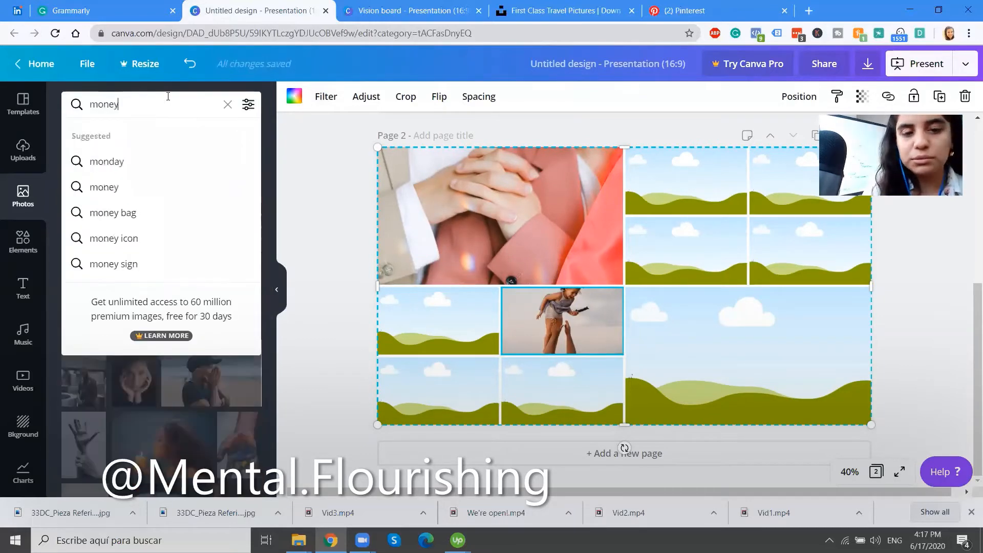
key("Return")
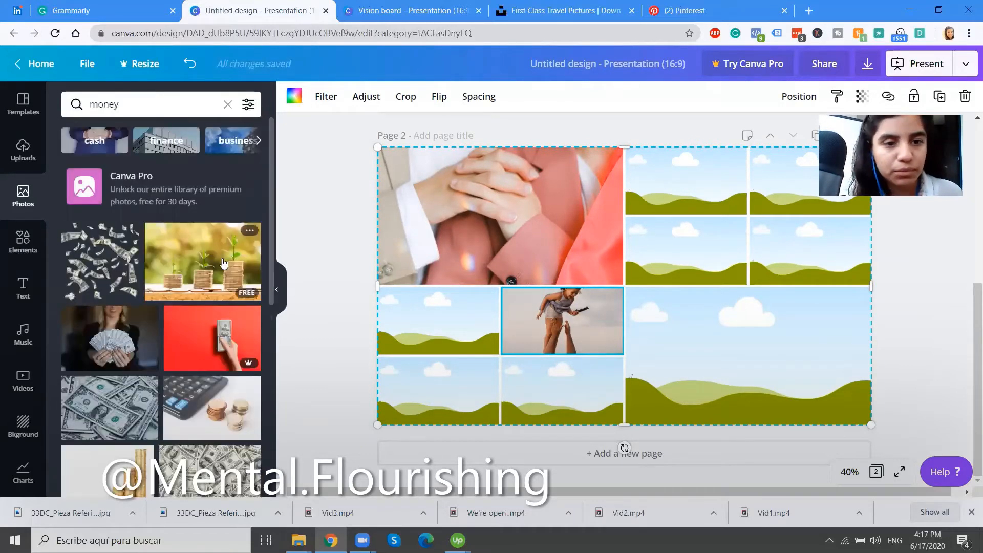
left_click_drag(224, 264, 686, 240)
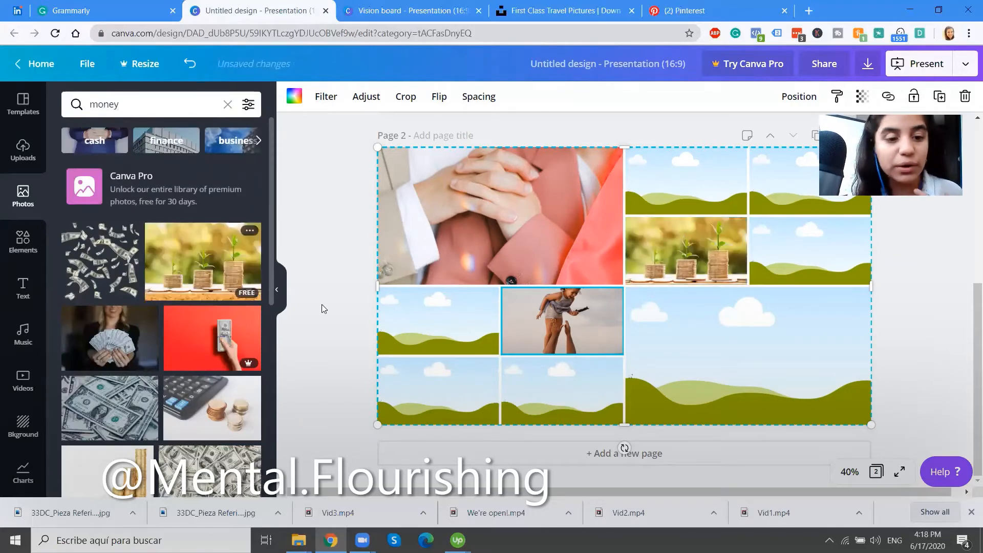
Search the photos for "travel" and place the hand-held globe in the upper-left cell of the lower-left group
scroll(208, 367, "down", 3)
double_click(132, 110)
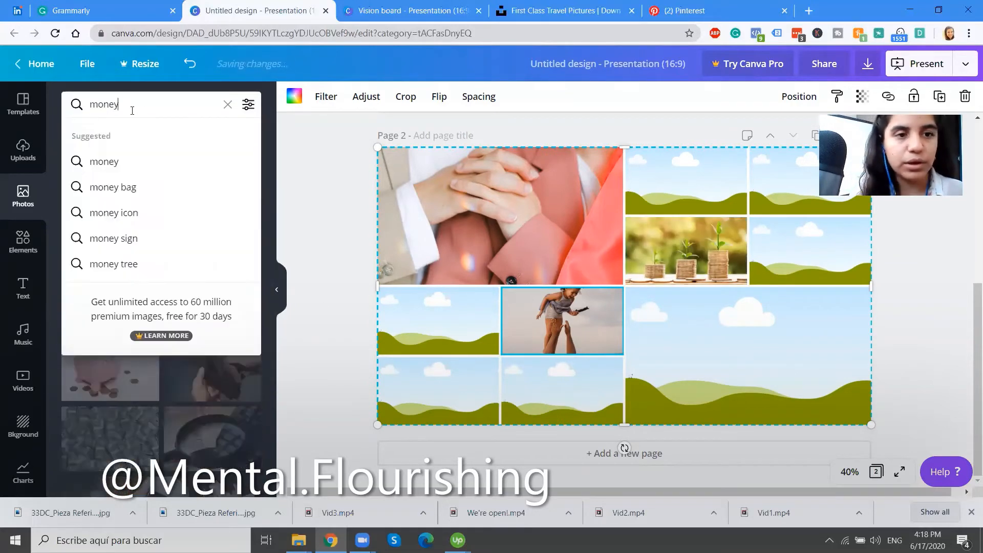
type("travel")
key("Return")
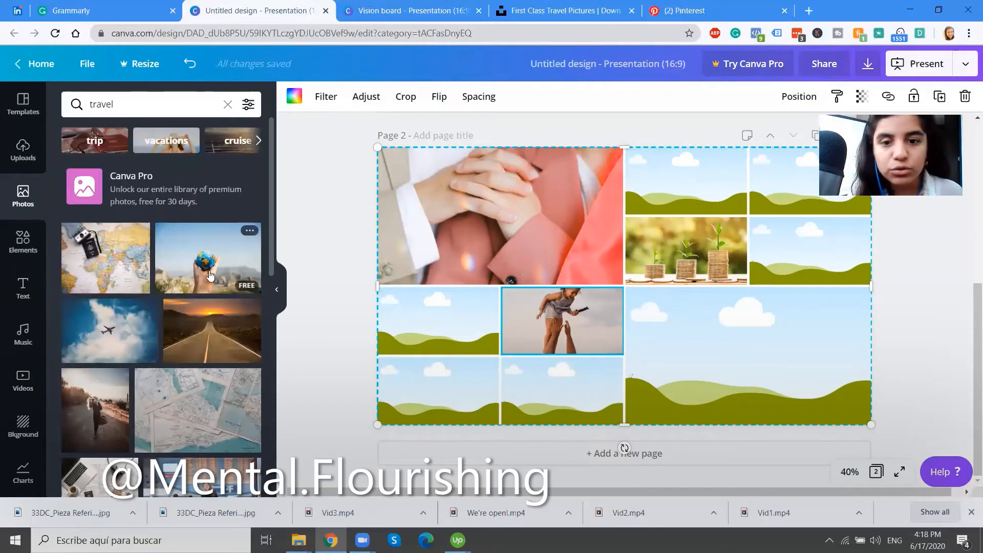
left_click_drag(210, 277, 531, 341)
left_click_drag(473, 333, 436, 335)
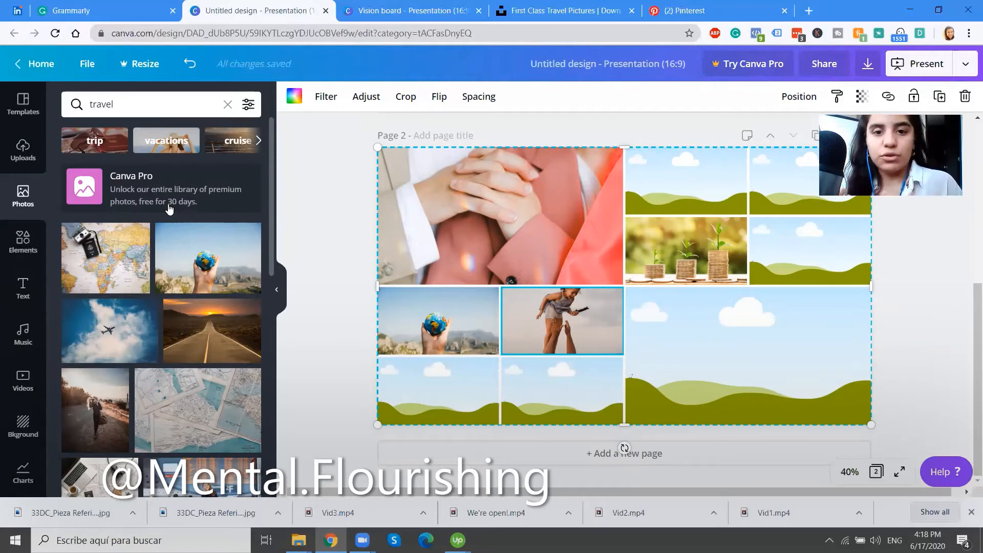
Search the photos for "fun" and place the jumping friends silhouette in the grid's bottom-left corner cell
left_click(127, 96)
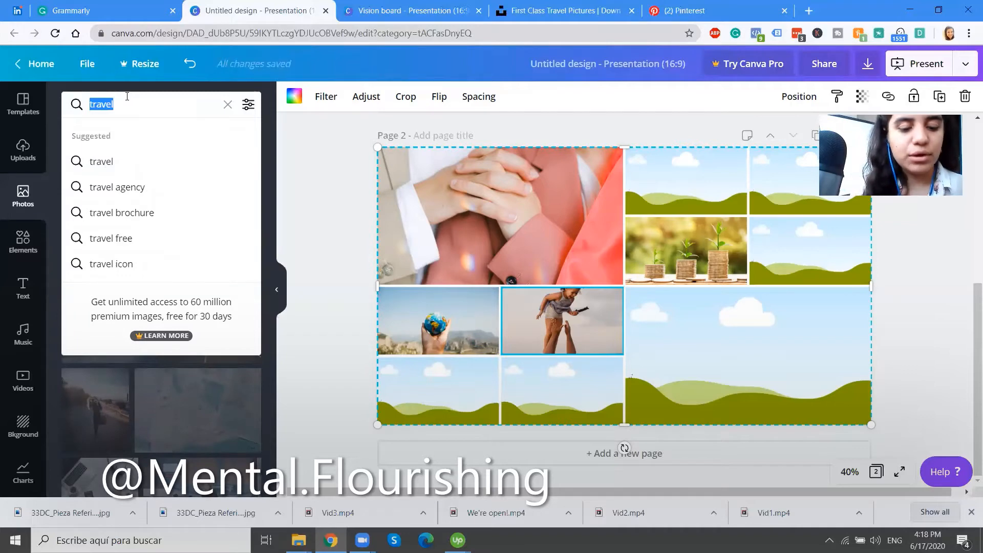
type("fun")
key("Return")
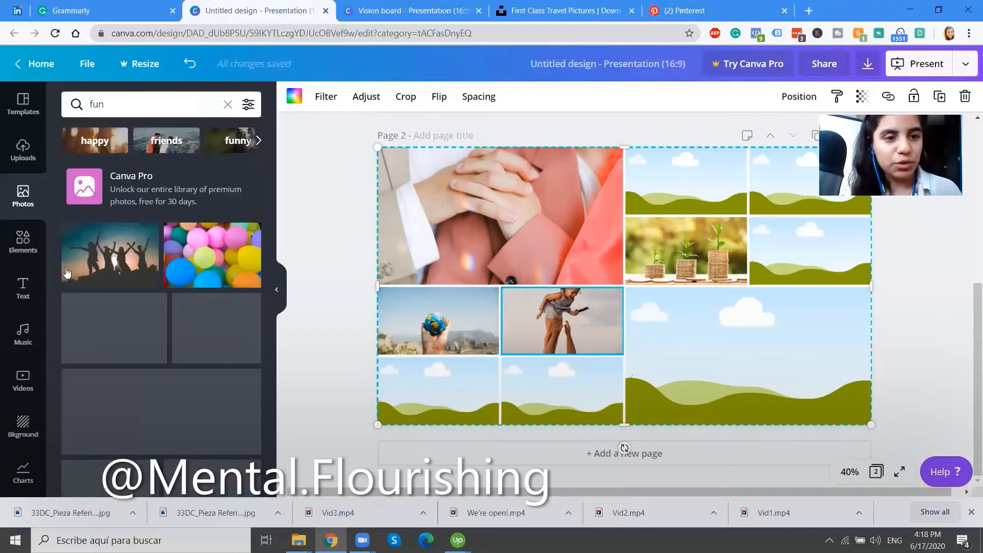
left_click(113, 258)
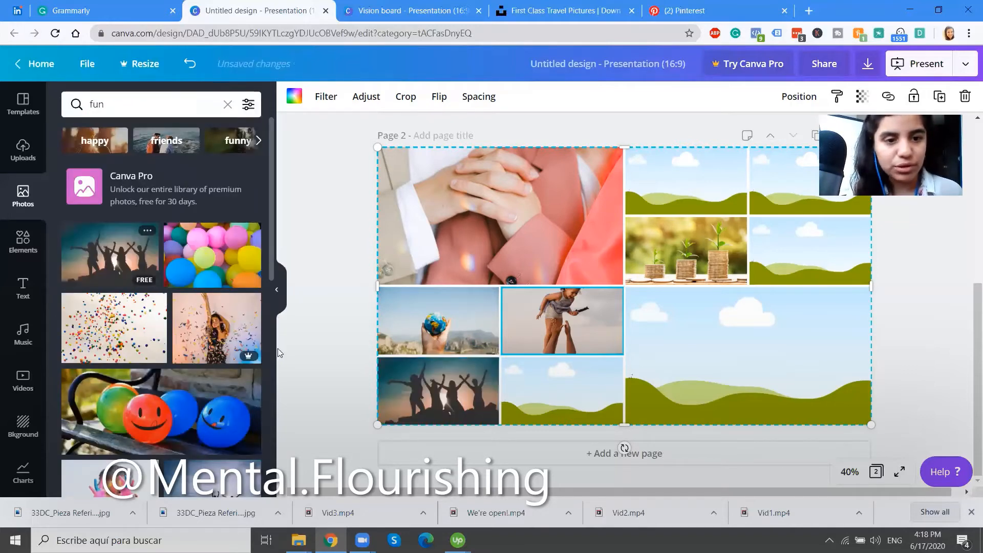
Search the photos for "picnic" and place the picnic food with straw hat in the lower-right cell of the lower-left group
scroll(204, 257, "down", 5)
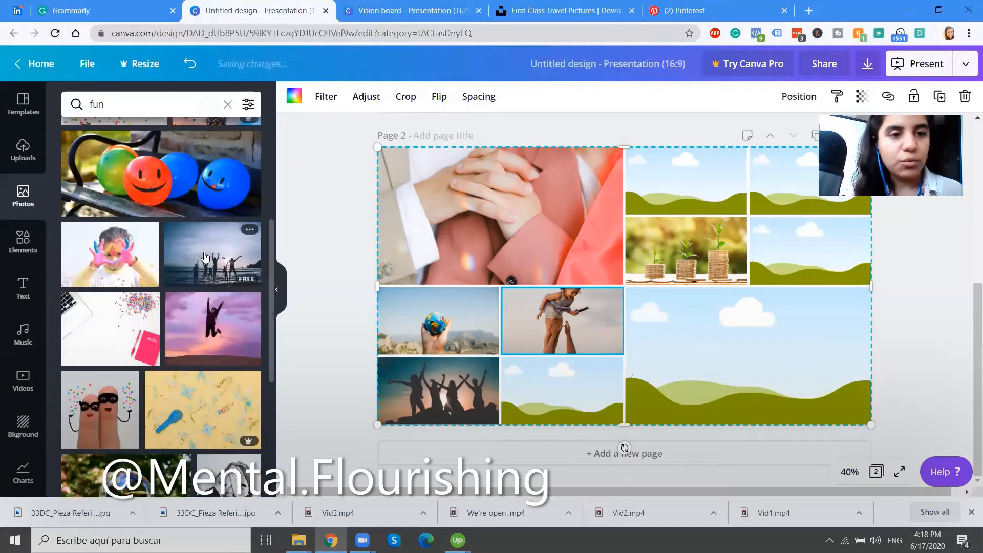
left_click(161, 99)
key("ctrl+a")
type("pl")
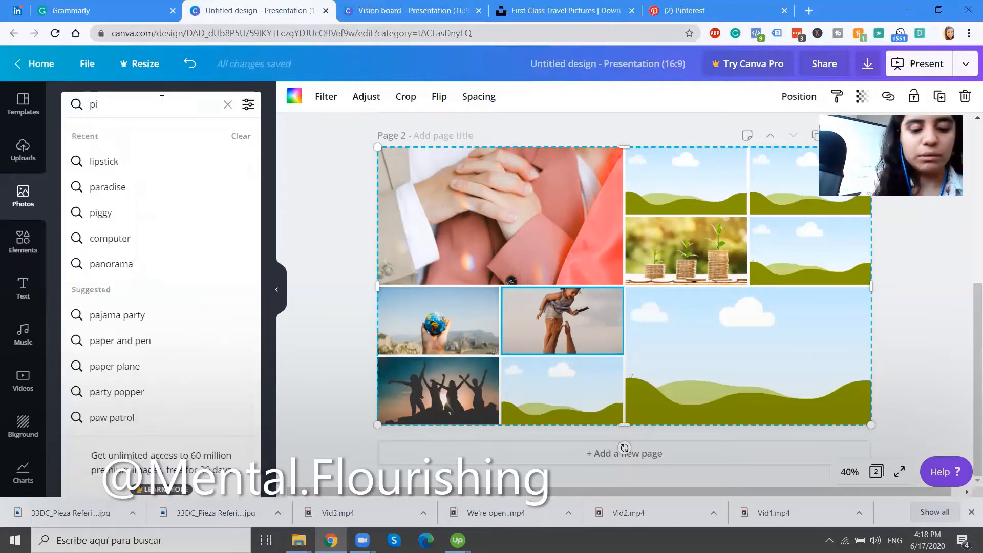
type("cnic")
key("Return")
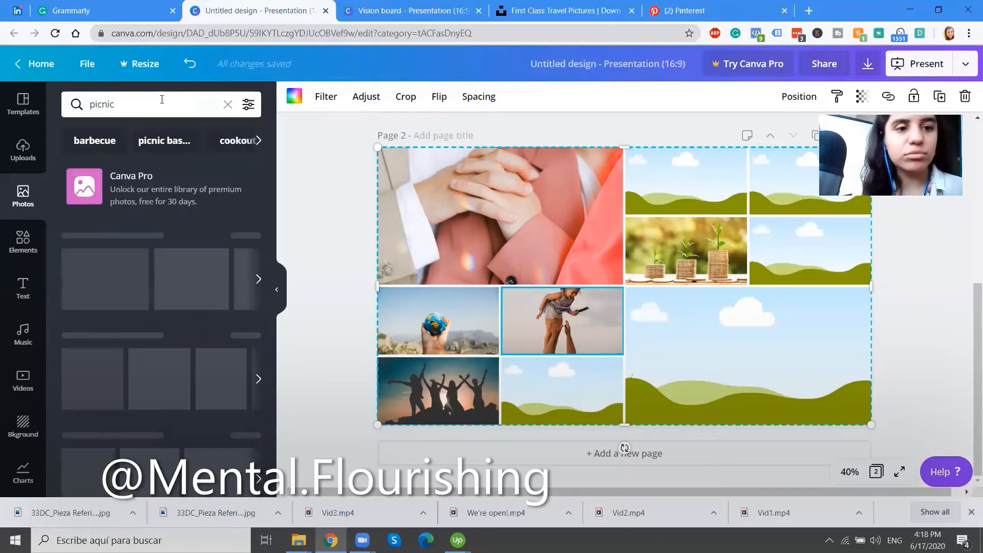
left_click_drag(107, 277, 600, 411)
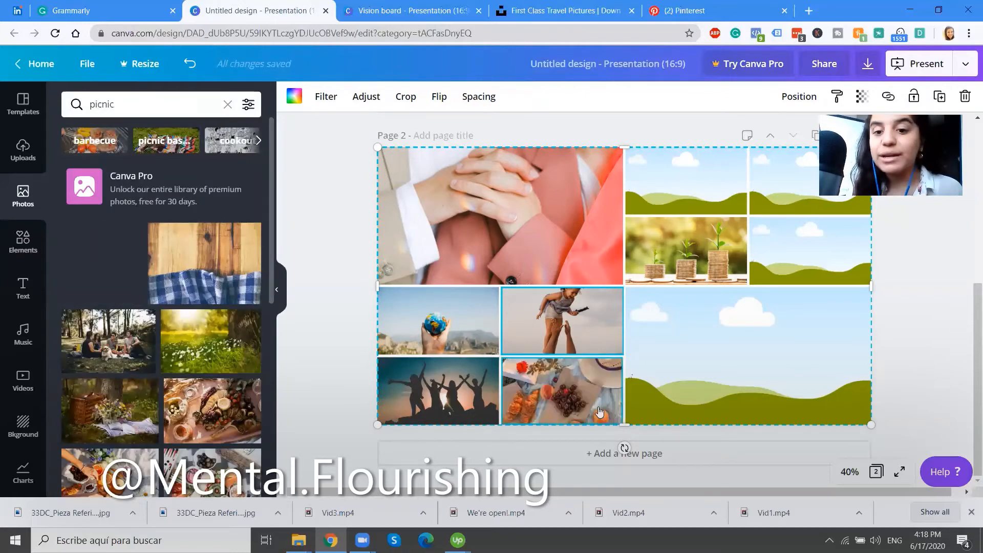
Search the photos for "rome" and fill the large lower-right cell with the Colosseum at dusk
left_click(138, 104)
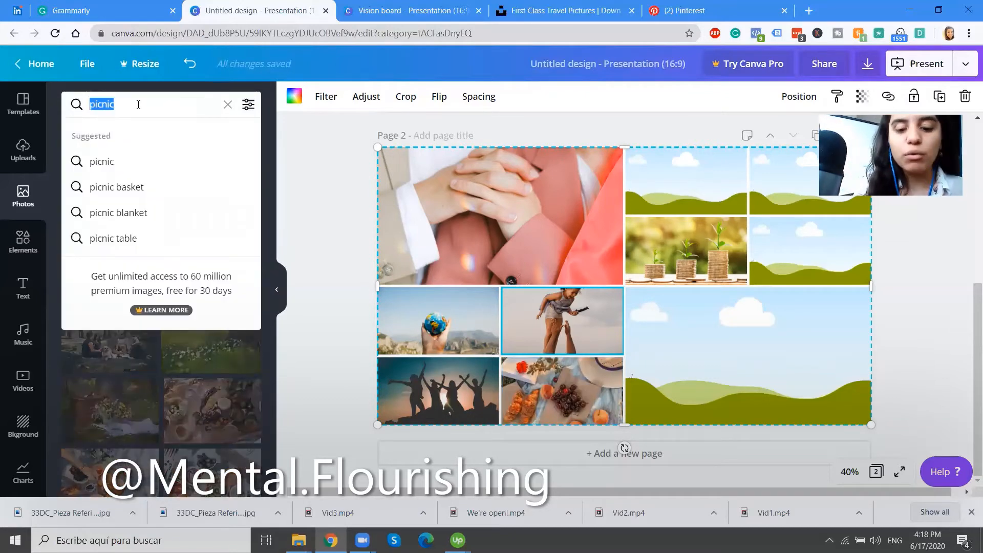
type("rome")
key("Return")
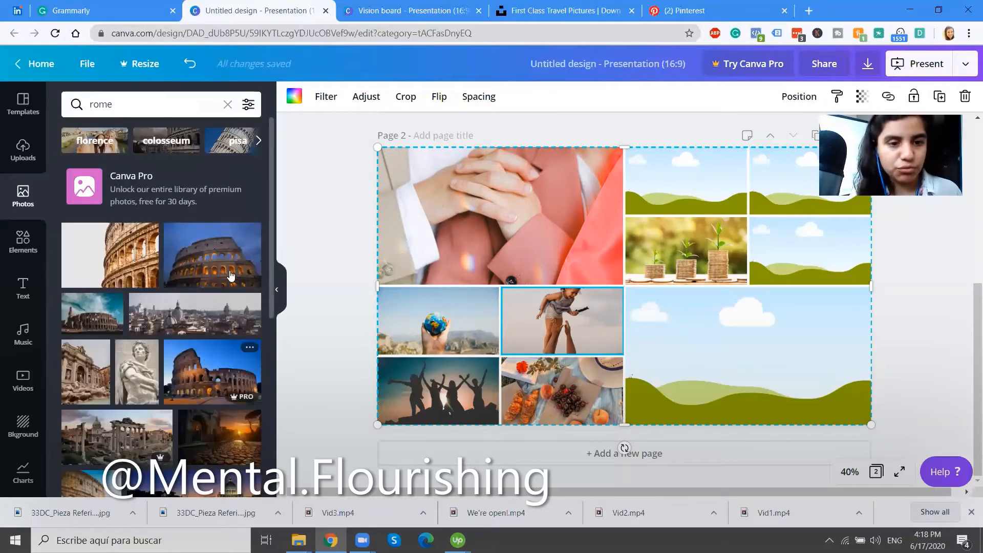
left_click_drag(230, 276, 691, 348)
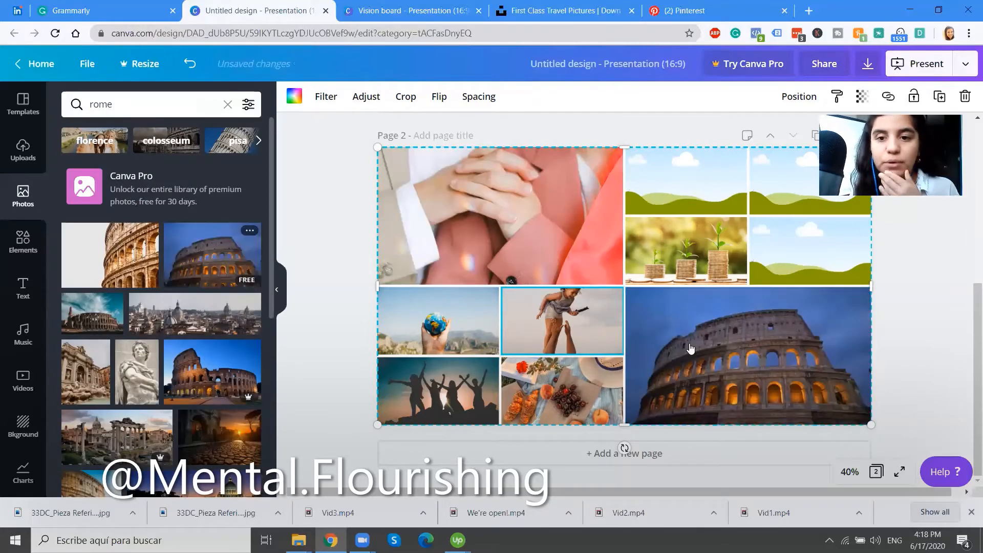
Search the photos for "home" and place the white kitchen in the upper-left cell of the upper-right group
left_click(130, 102)
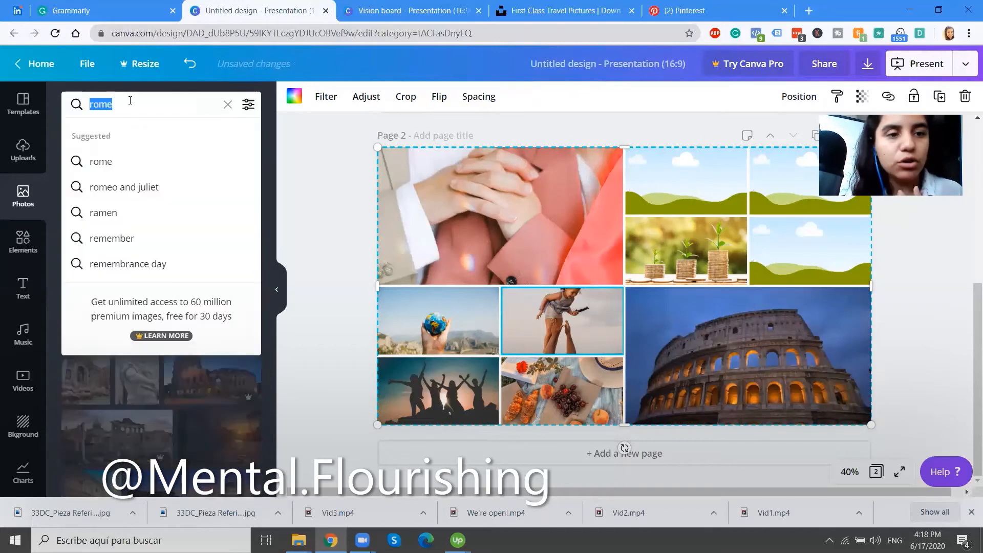
type("home")
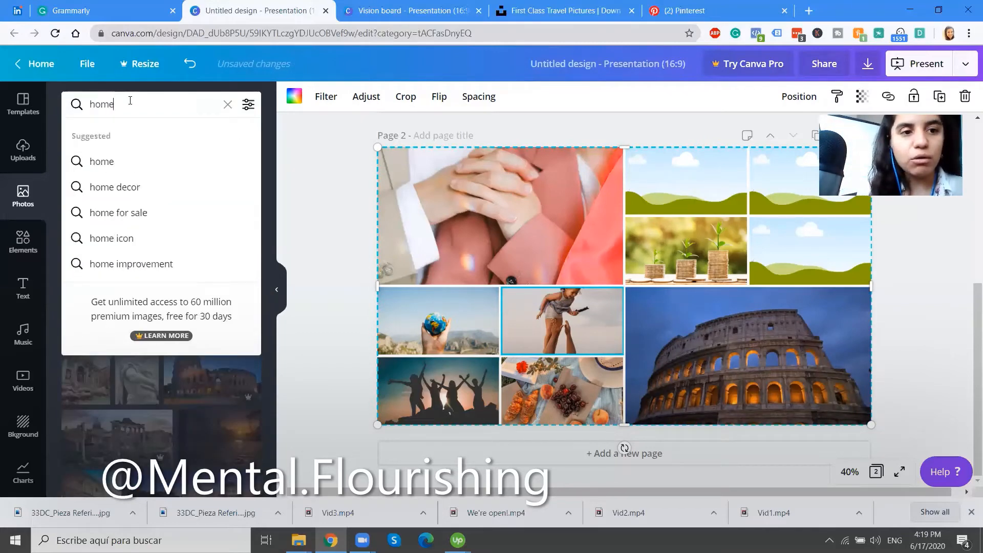
key("Return")
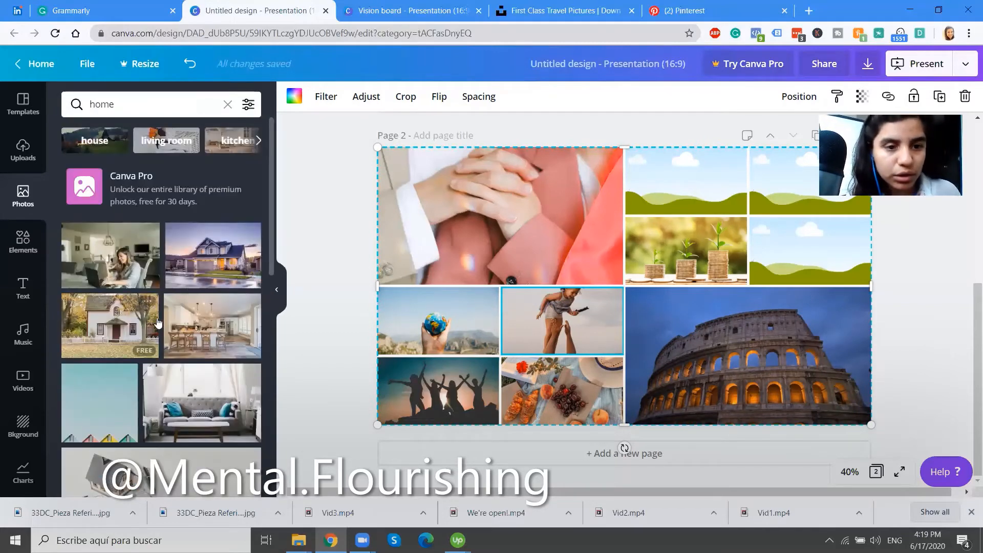
left_click_drag(687, 207, 688, 207)
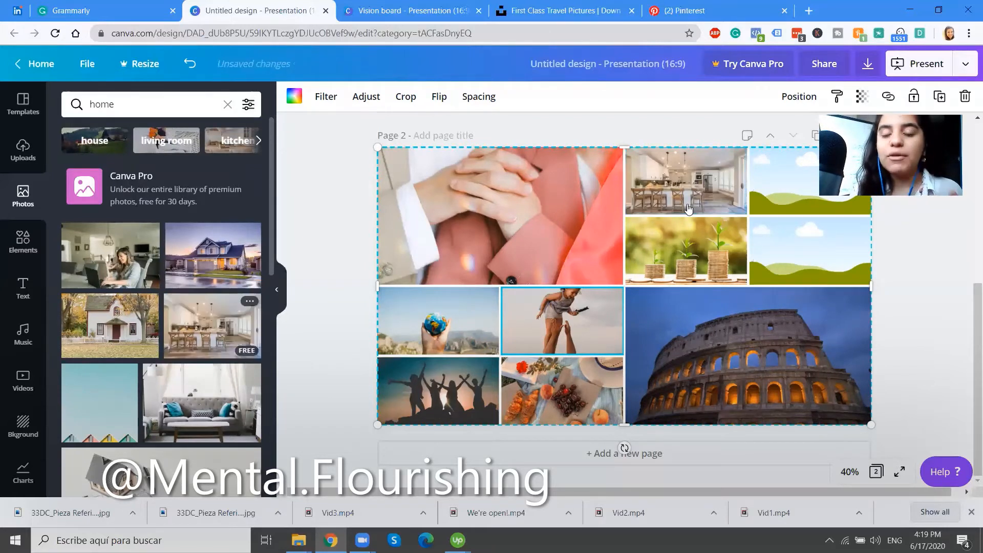
Replace the kitchen photo in the grid with the two-storey house photo and put the kitchen photo back
left_click(926, 318)
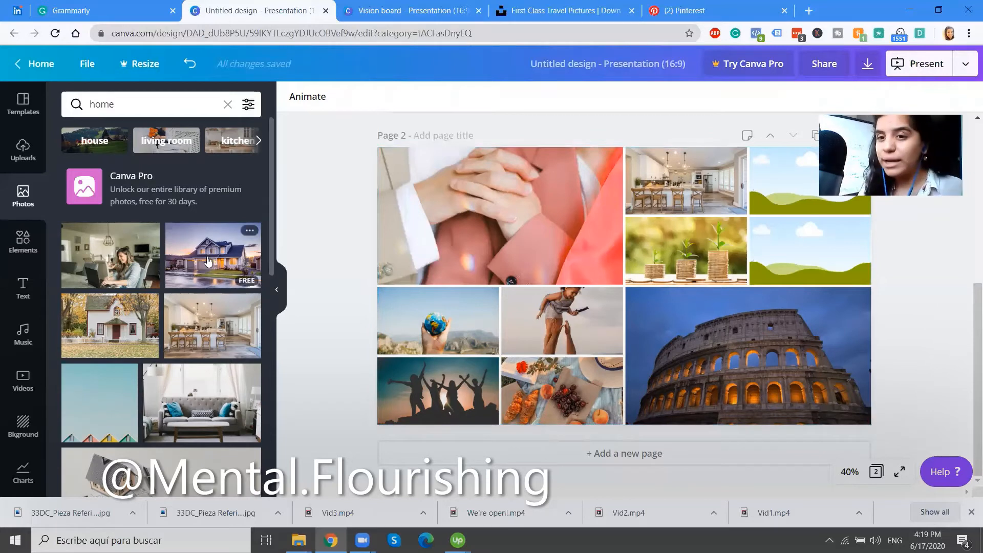
left_click_drag(207, 261, 696, 189)
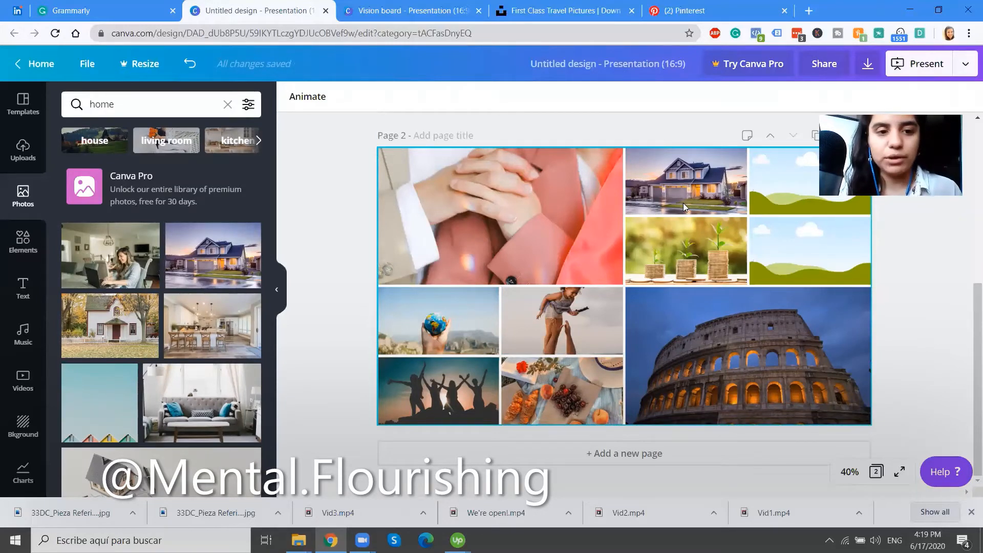
left_click_drag(216, 322, 688, 192)
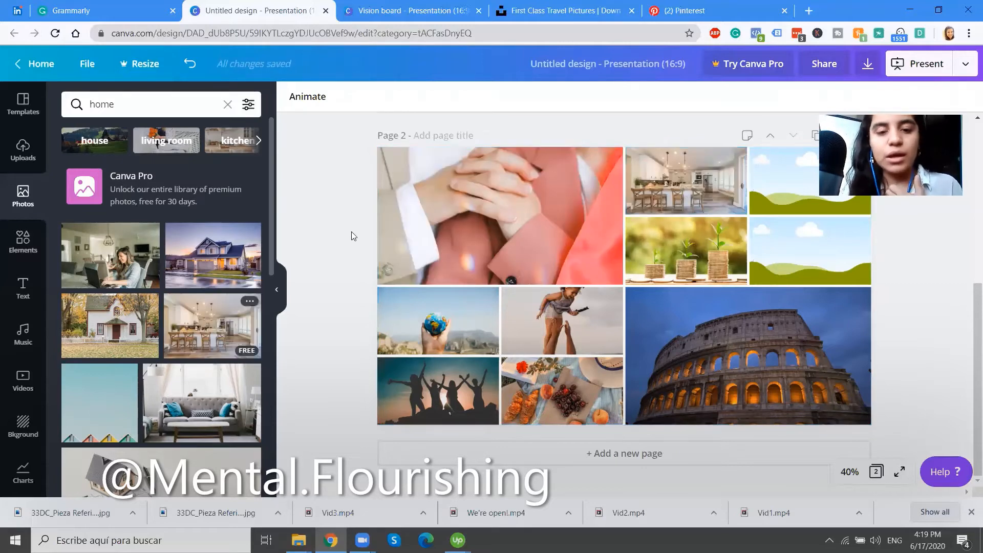
Search the photos for "forbes" and clear the search term
left_click(118, 104)
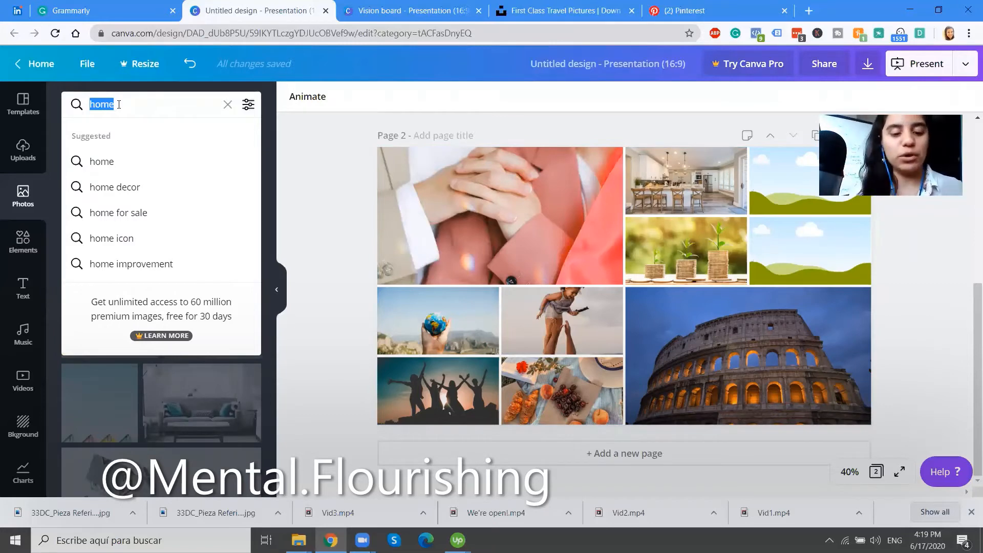
type("forbes")
key("Return")
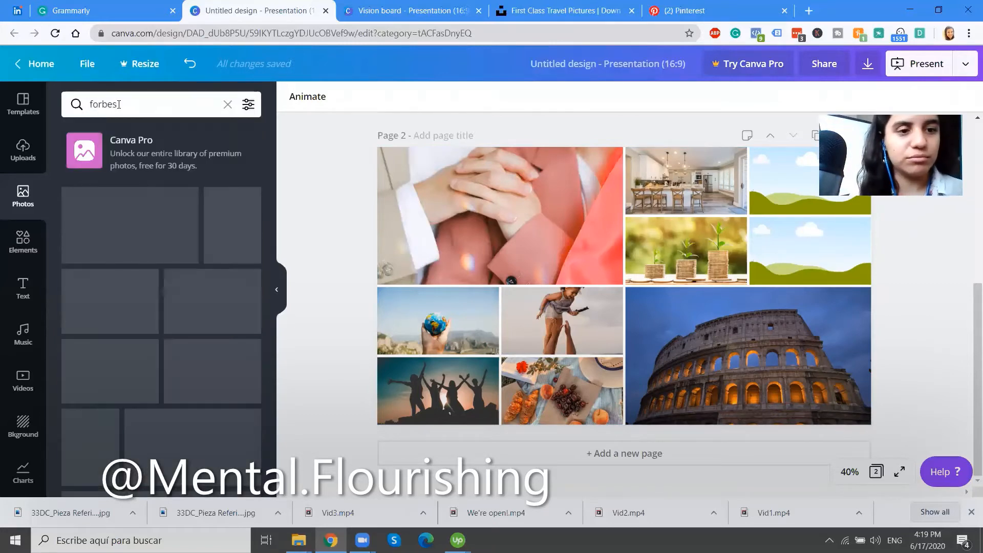
left_click(134, 116)
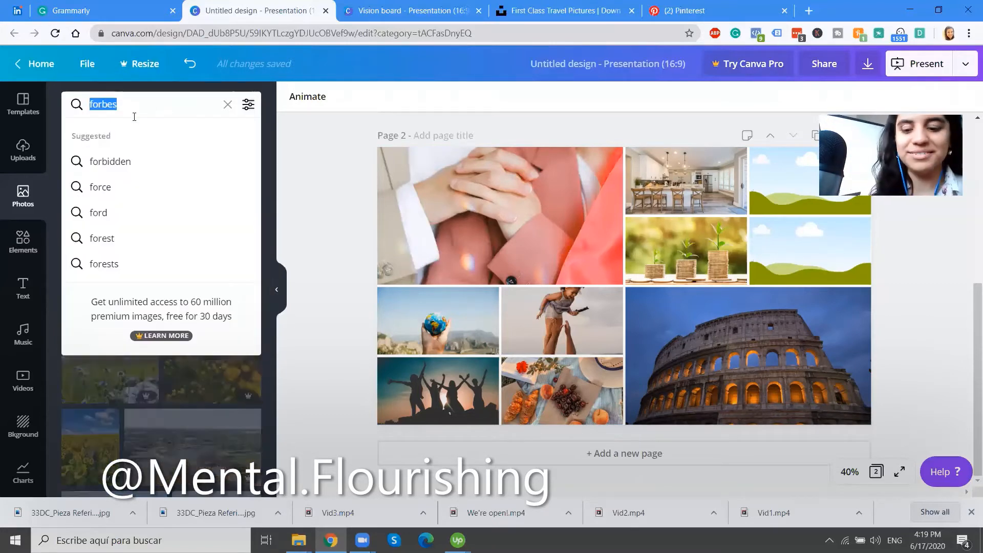
key("BackSpace")
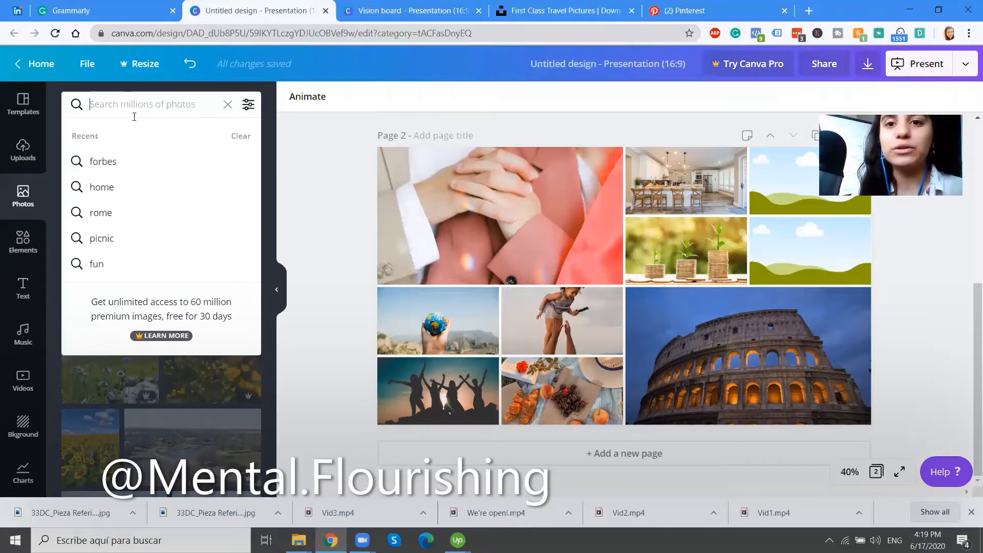
Search the photos for "concert" and fill the upper-right cell of the upper-right group with the purple concert crowd photo
type("concer")
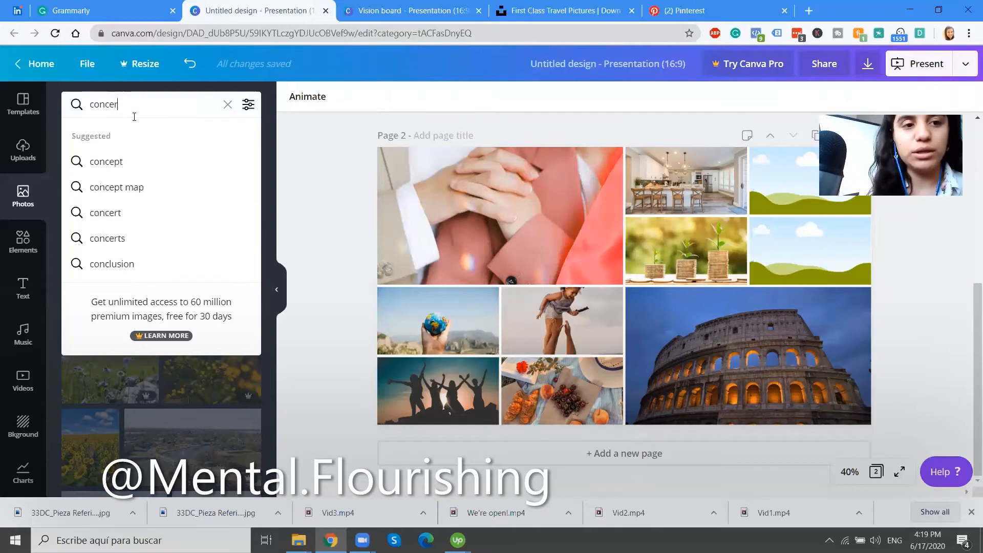
type("t")
key("Return")
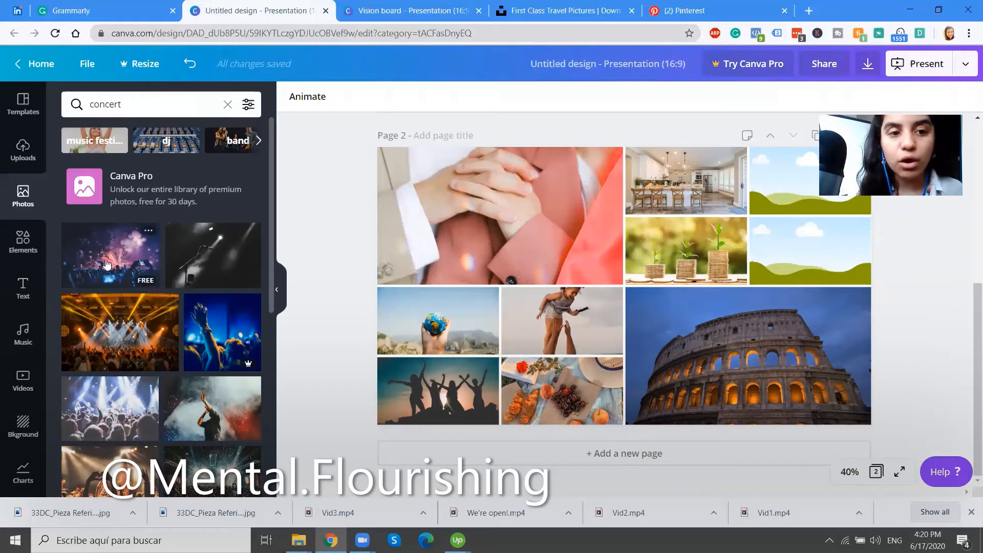
left_click_drag(106, 264, 776, 184)
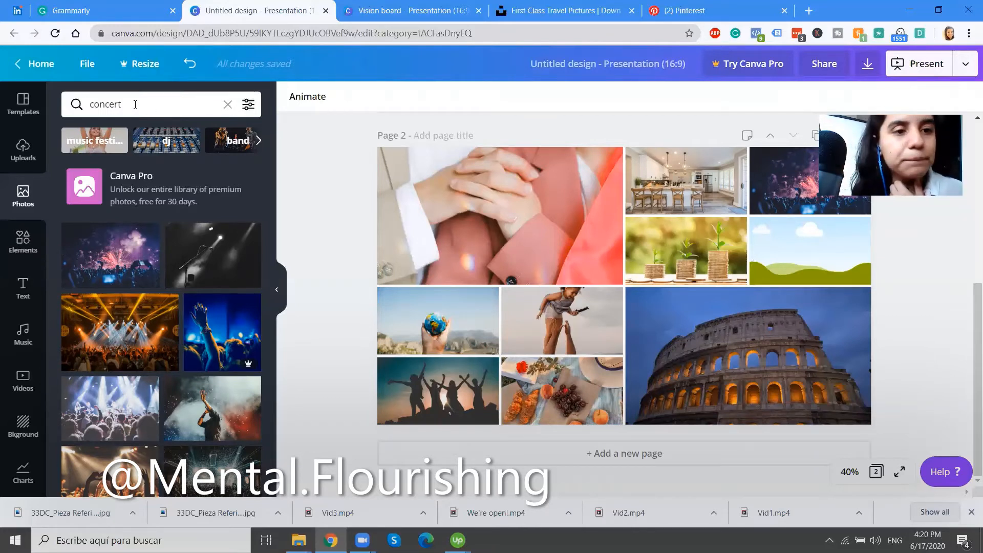
left_click(135, 104)
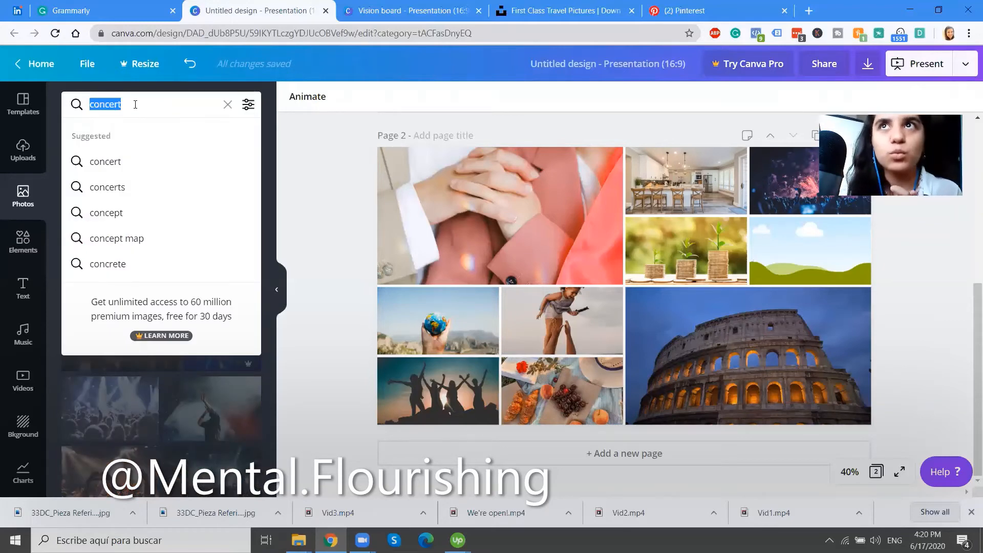
type("vaca")
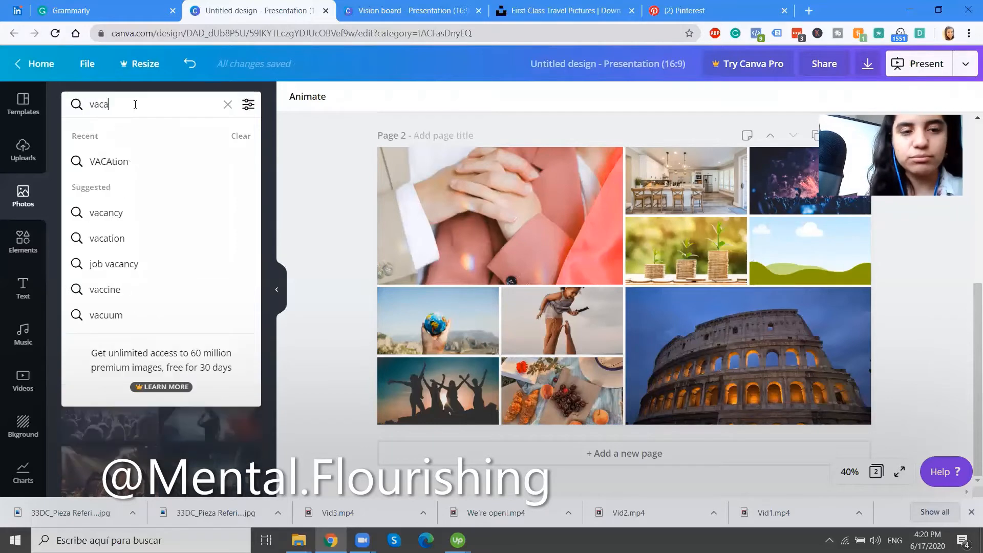
type("tion")
key("BackSpace")
key("BackSpace")
key("BackSpace")
key("BackSpace")
key("BackSpace")
key("BackSpace")
key("BackSpace")
key("BackSpace")
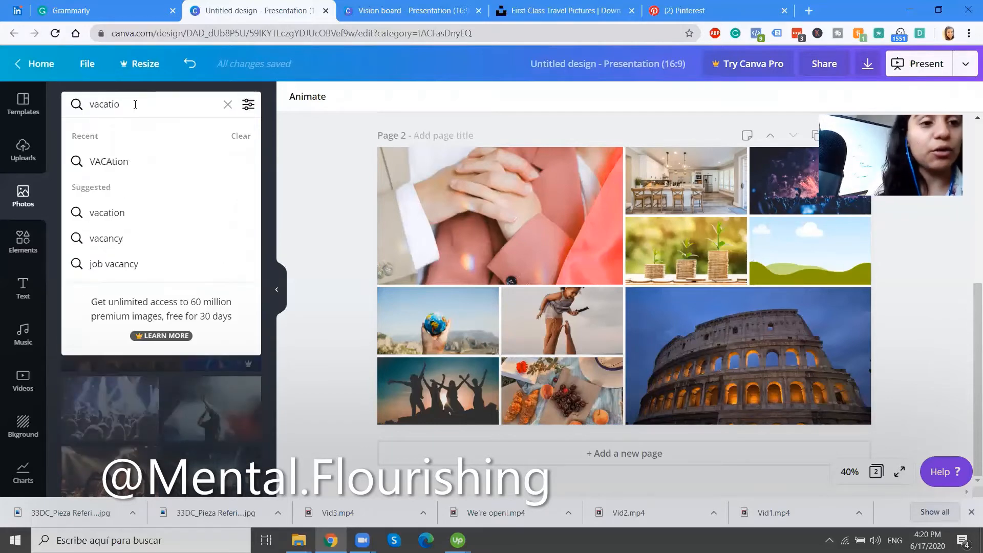
Search the photos for "computer" and fill the last empty grid cell with the dark laptop and flower vase photo
type("computer")
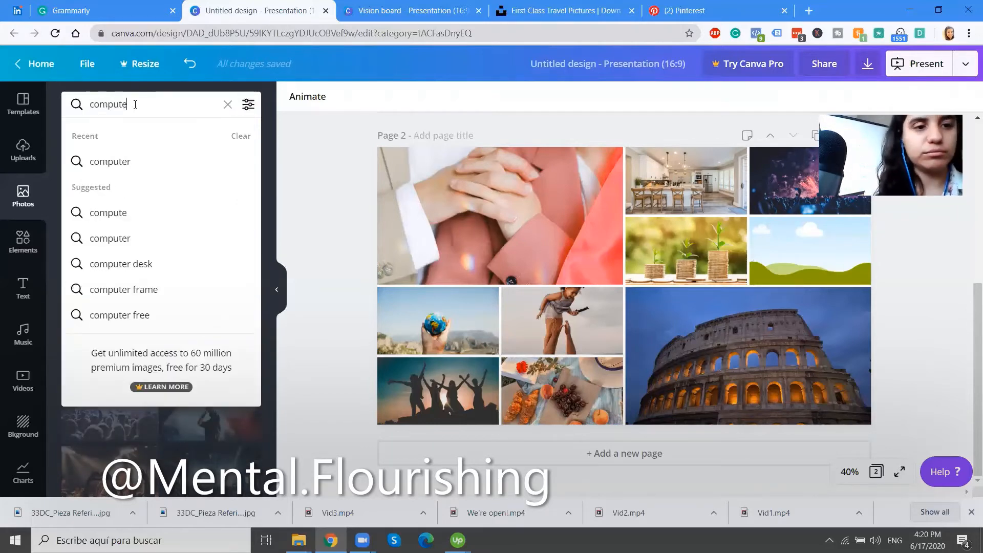
key("Return")
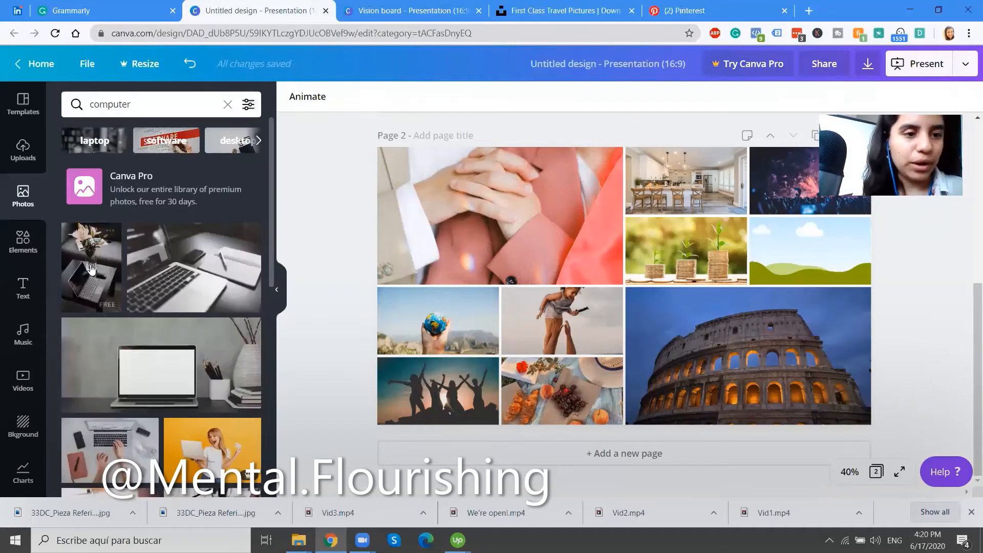
left_click_drag(505, 248, 809, 250)
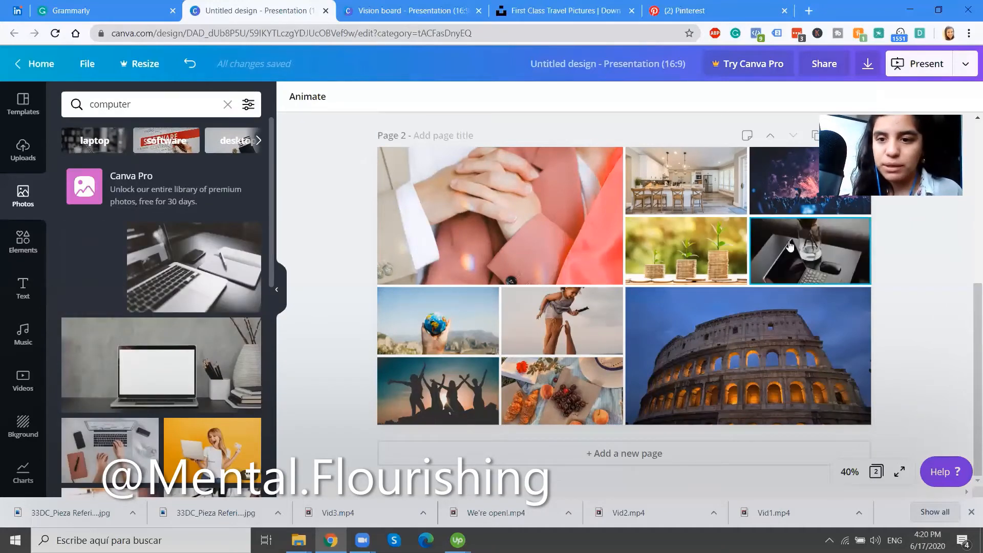
Search the photos for "desk" and put the overhead desk photo in the cell above the Colosseum's right half, framed on the typing hands
scroll(161, 256, "down", 4)
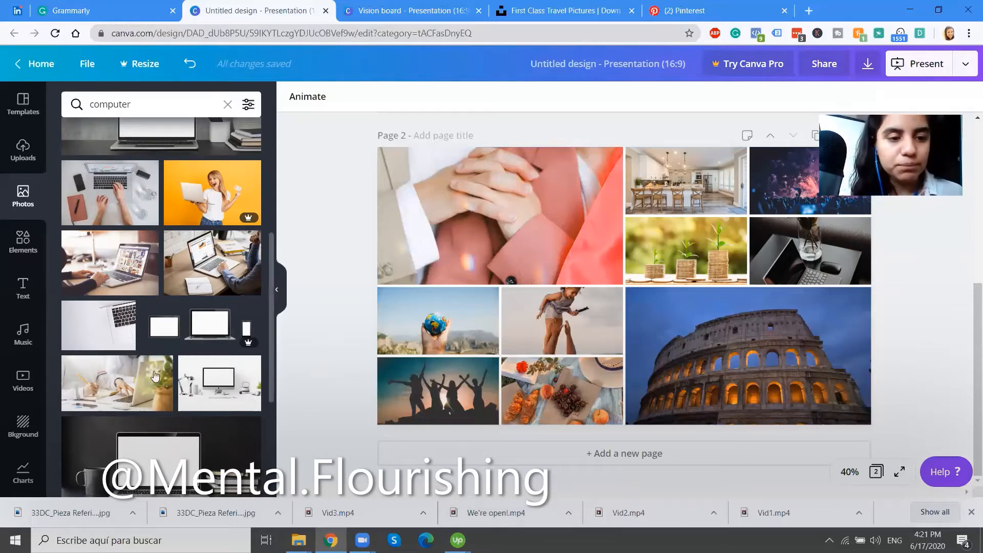
scroll(146, 145, "down", 6)
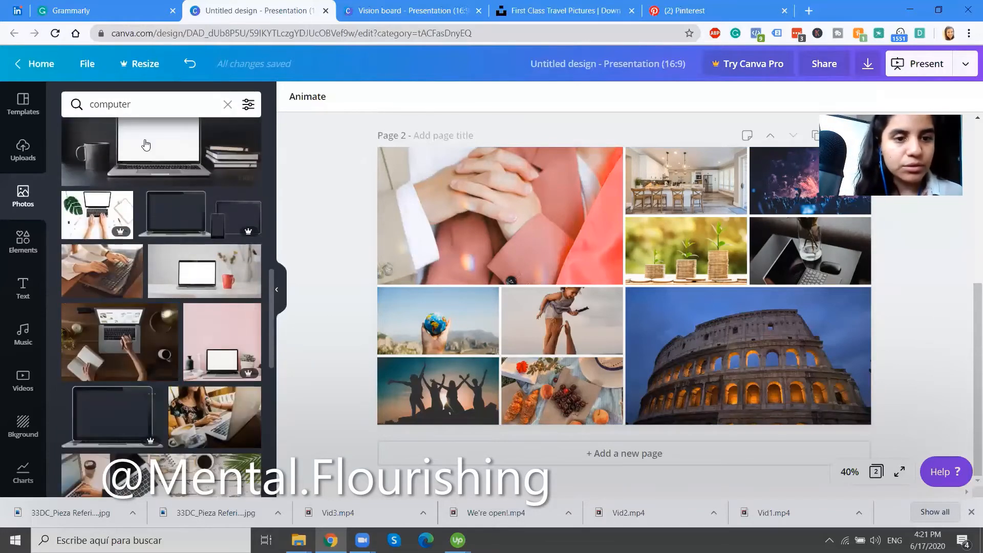
left_click(123, 106)
double_click(123, 106)
type("desk")
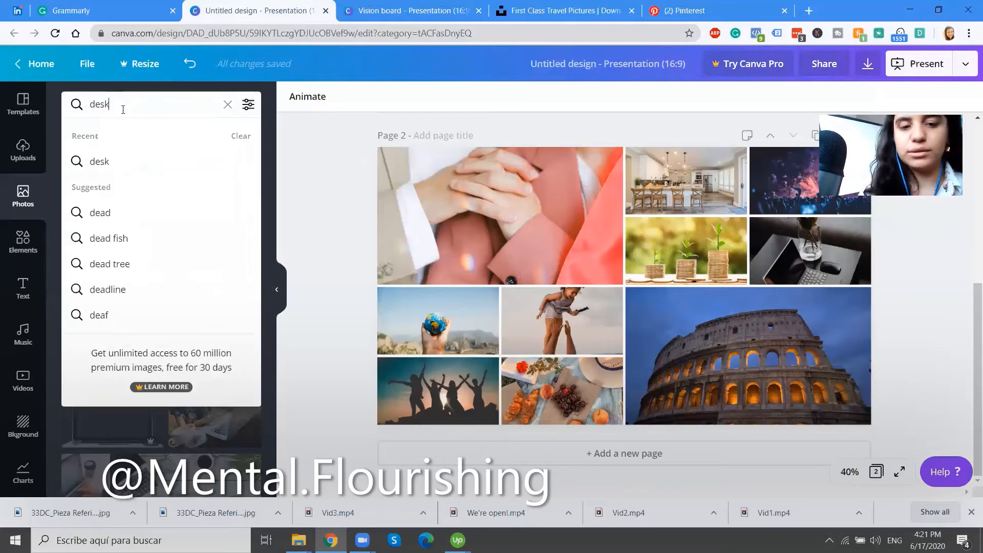
key("Return")
scroll(241, 196, "down", 1)
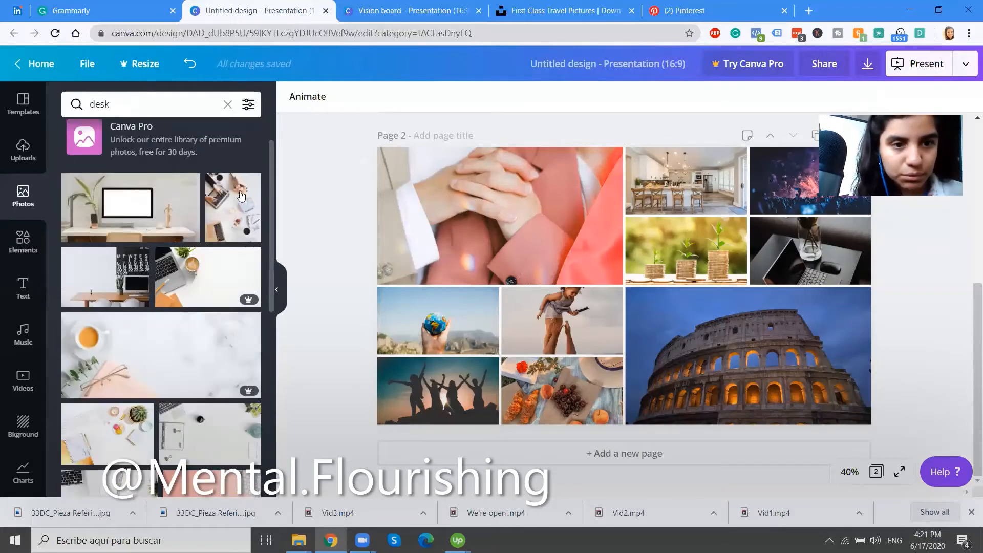
left_click_drag(240, 196, 808, 295)
left_click(405, 97)
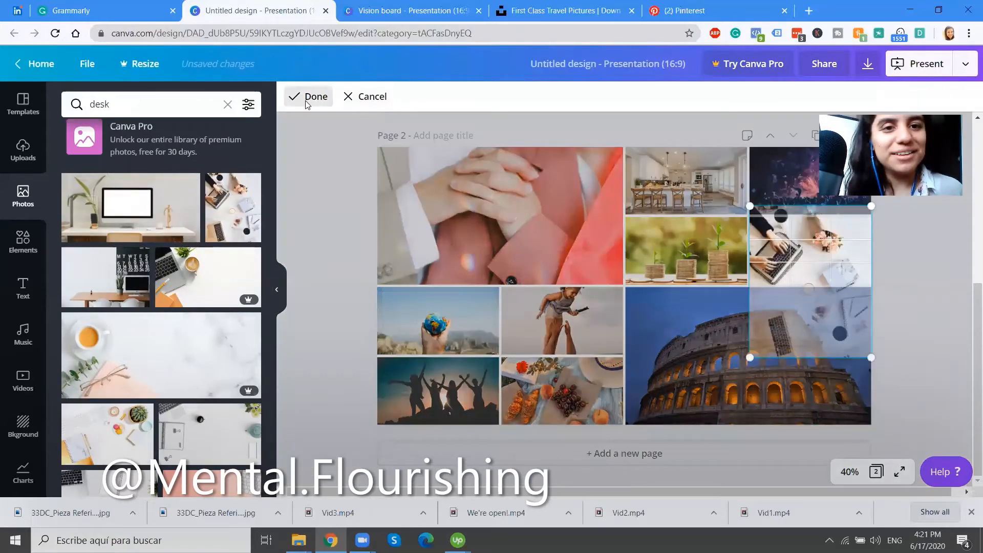
left_click(307, 97)
left_click(346, 201)
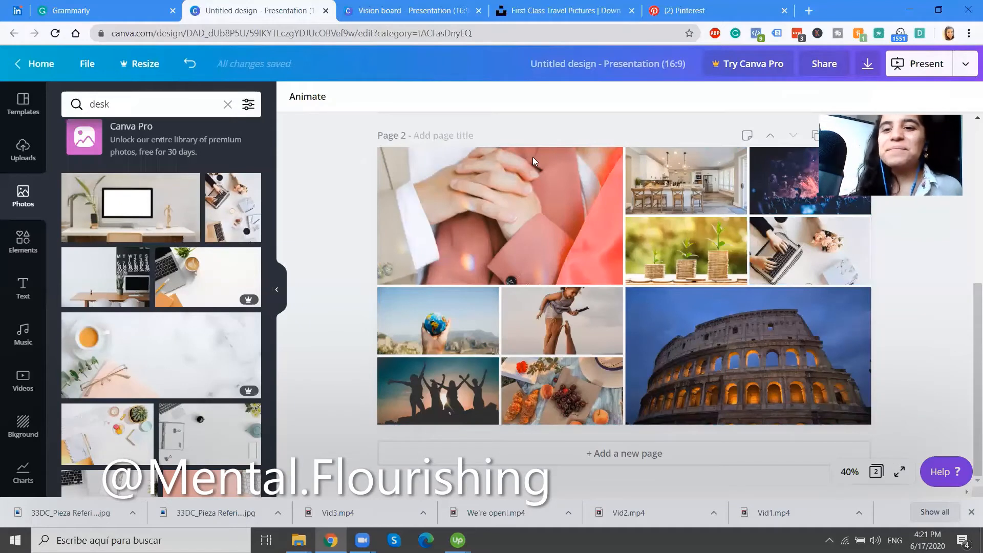
right_click(897, 272)
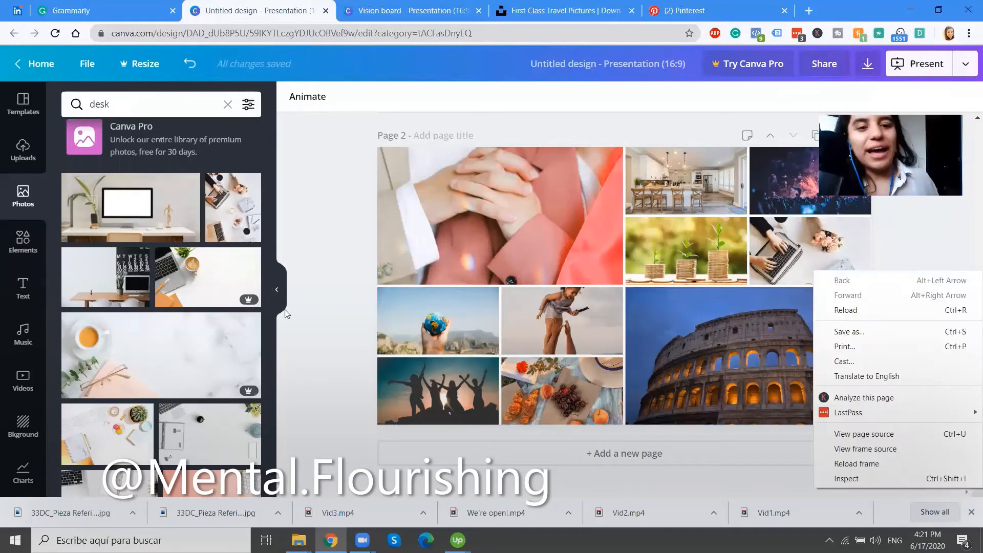
left_click(334, 250)
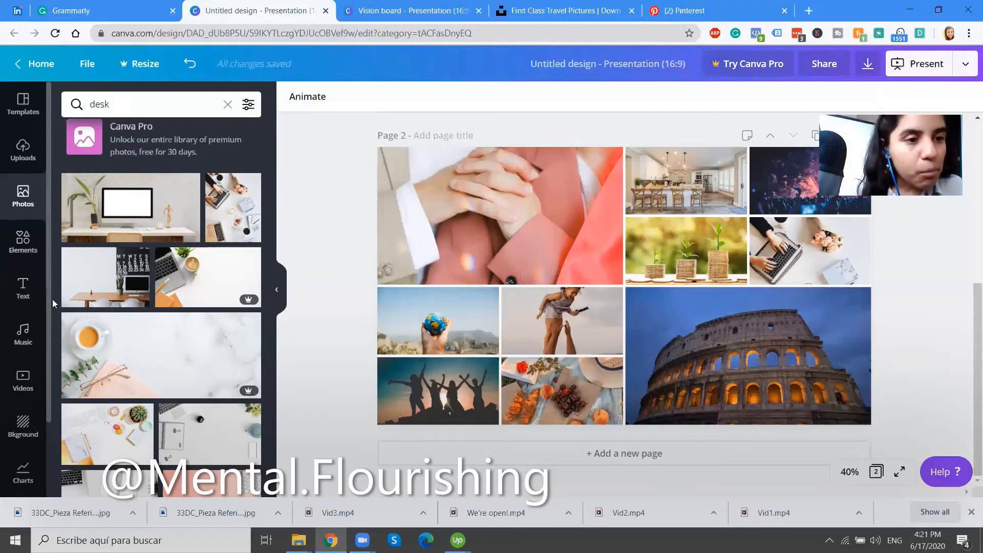
Add the uploaded "#throwback" photo of the seated woman to the page and shrink it at the centre of the grid
left_click(23, 149)
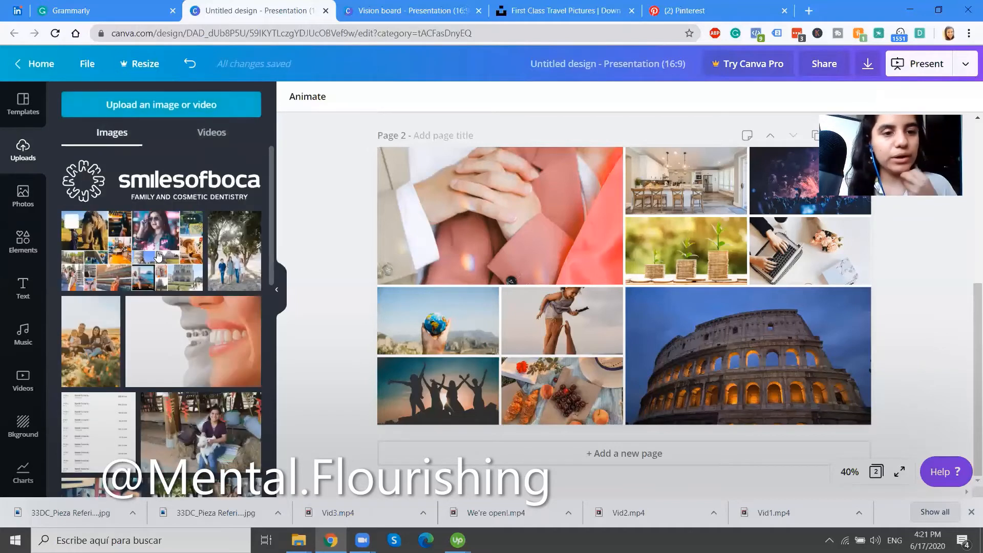
scroll(158, 253, "down", 5)
scroll(157, 256, "down", 5)
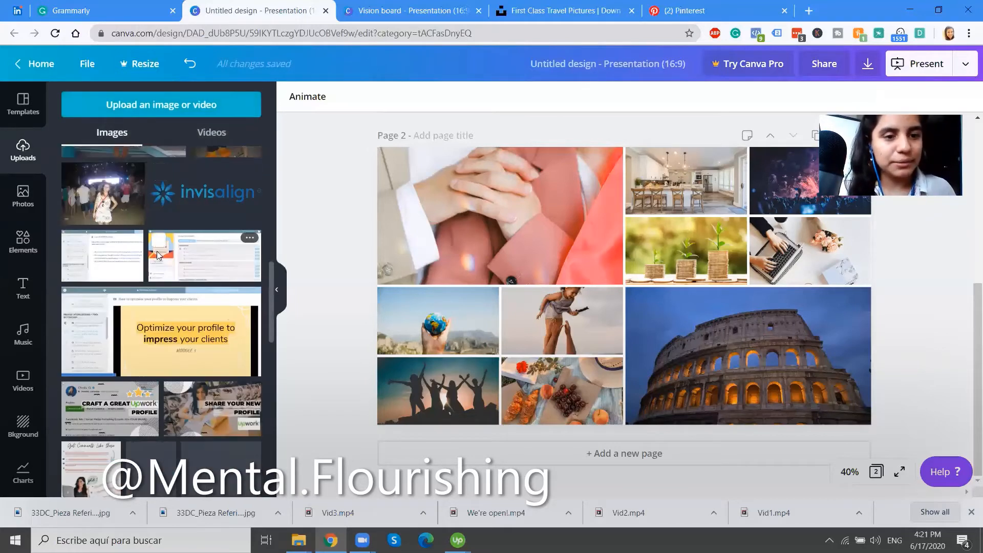
scroll(157, 256, "down", 5)
scroll(157, 256, "down", 10)
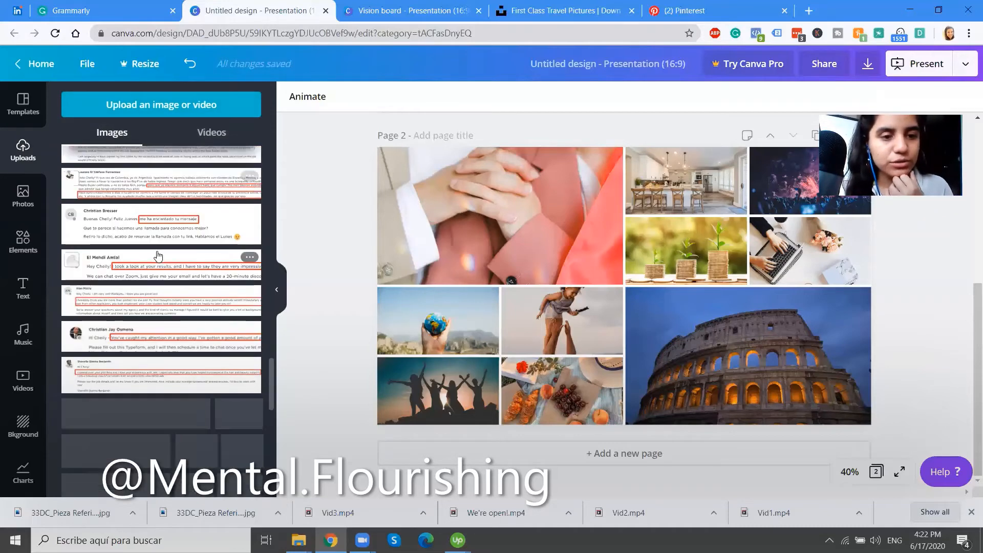
scroll(157, 256, "down", 3)
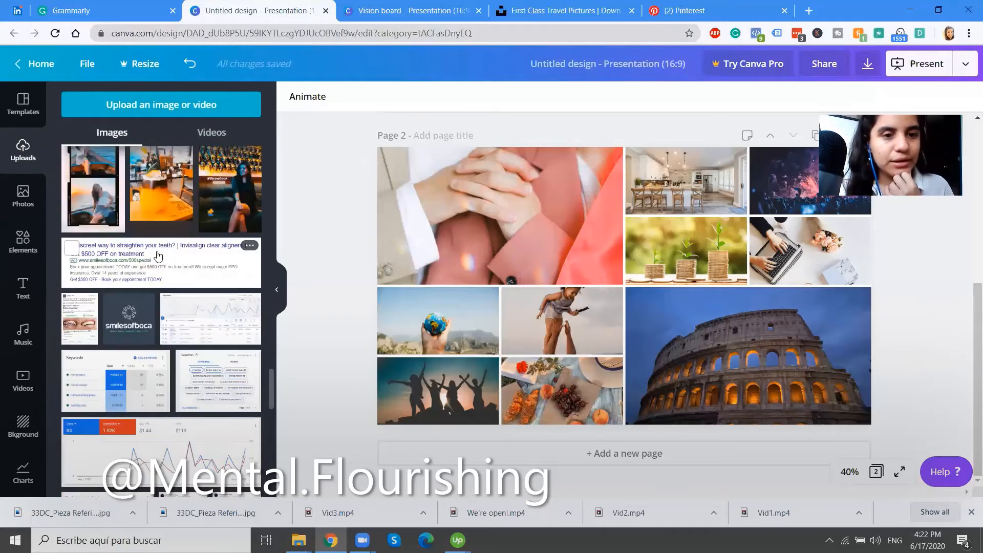
left_click(229, 212)
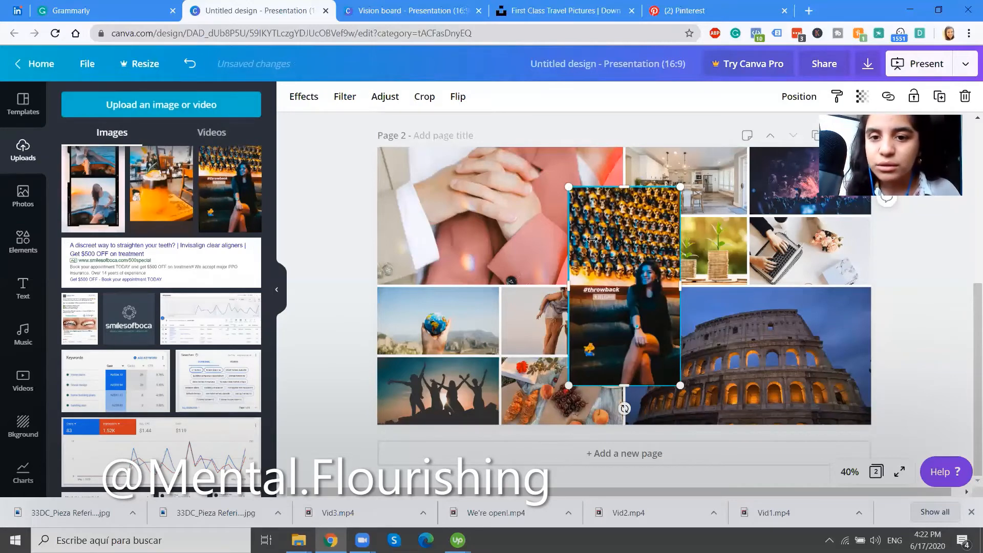
left_click_drag(568, 187, 625, 296)
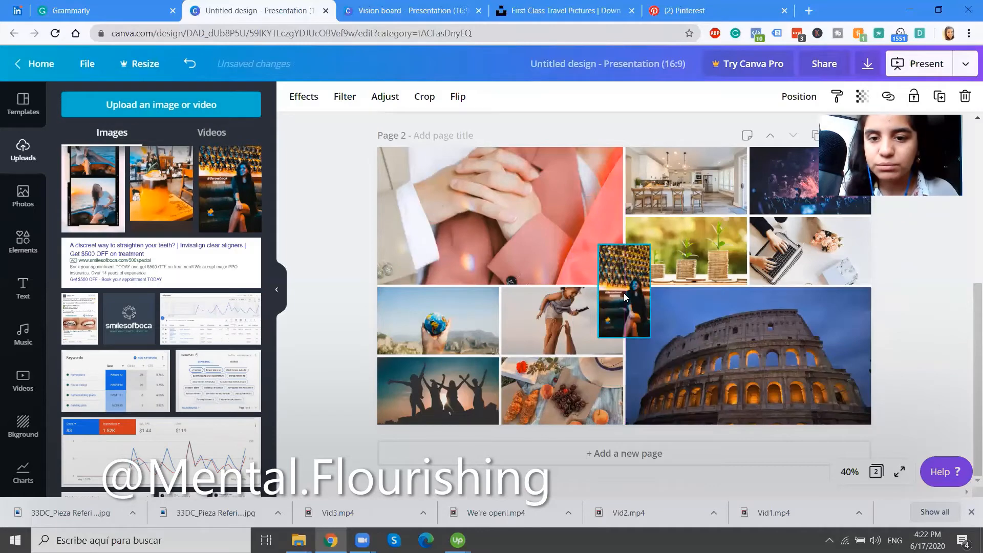
left_click(902, 320)
Add the uploaded two-frame boat photo, and delete both it and the small "#throwback" photo from the page
scroll(127, 305, "down", 10)
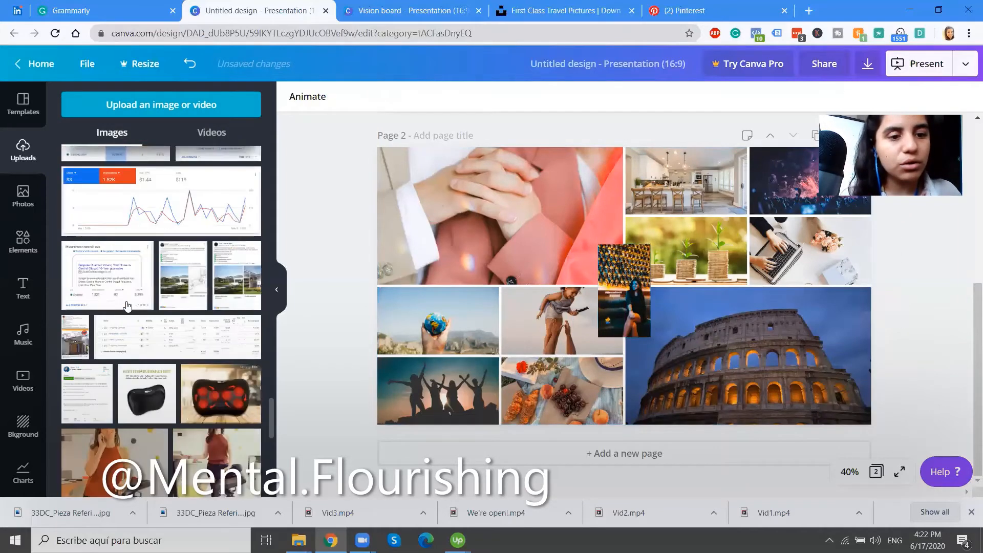
scroll(127, 305, "up", 5)
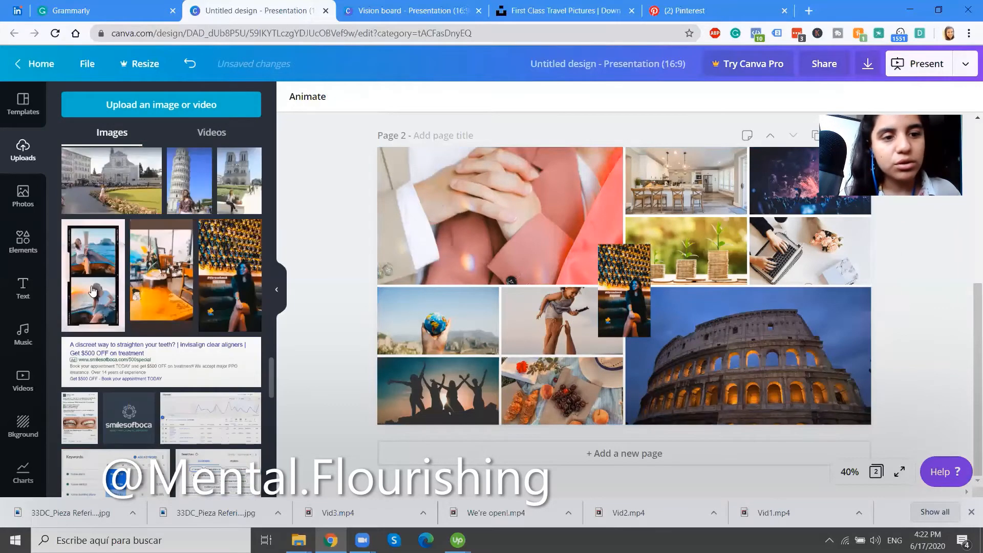
left_click(90, 290)
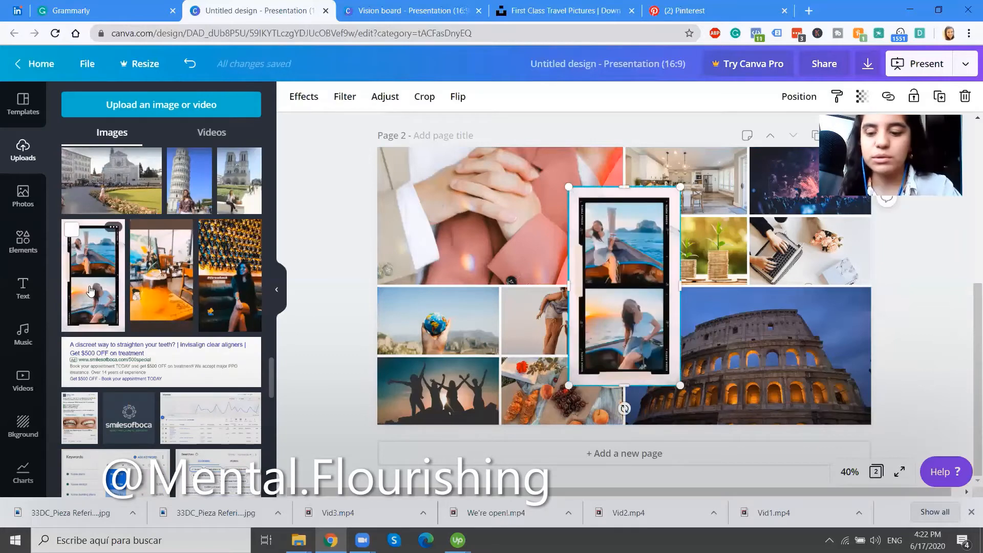
key("Delete")
left_click_drag(230, 275, 613, 276)
key("Delete")
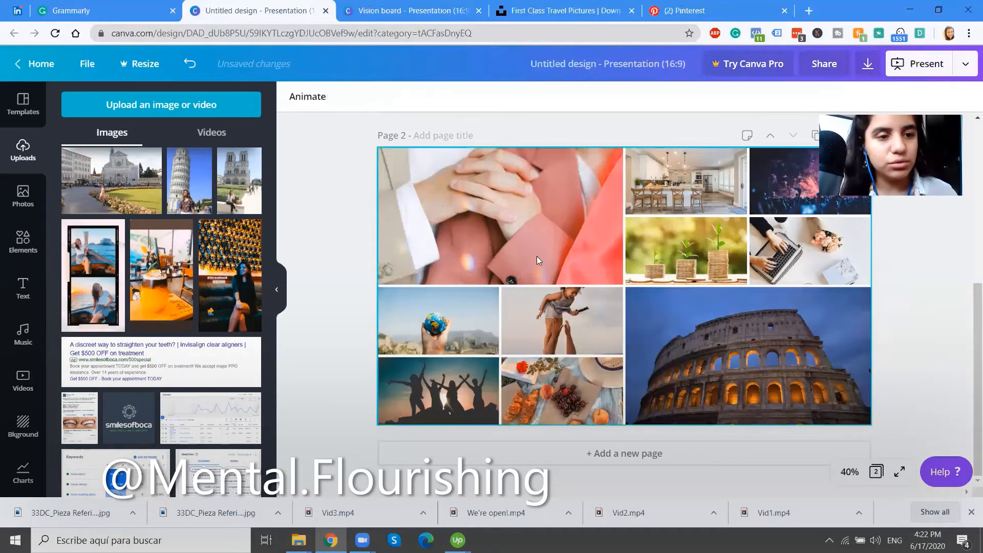
Add the uploaded two-frame boat photo and crop it to its upper frame, without the pale border
left_click(115, 283)
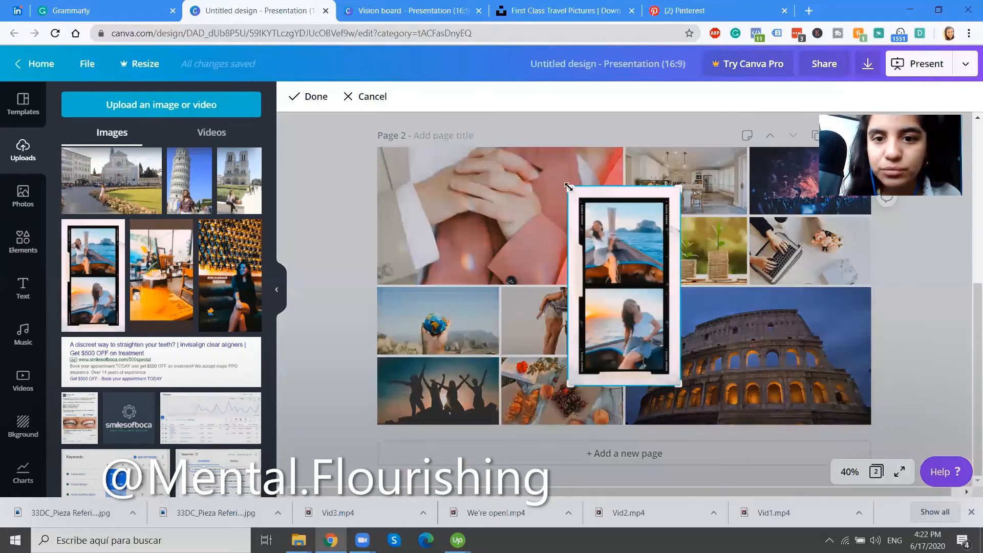
mouse_move(569, 187)
left_mouse_down()
mouse_move(583, 203)
mouse_move(579, 196)
left_mouse_up()
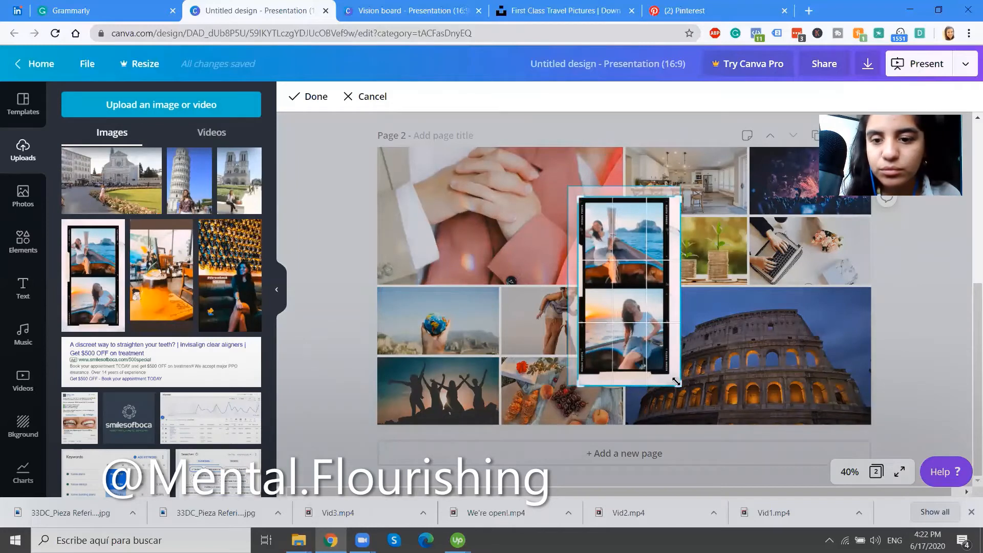
left_click_drag(678, 383, 666, 290)
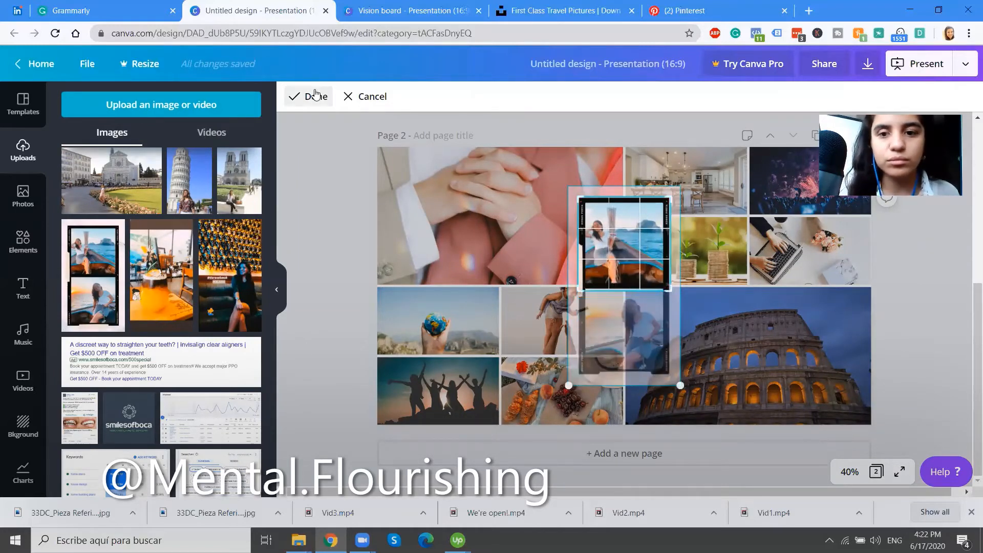
left_click(312, 96)
Shrink the cropped boat photo to a small square and centre it over the middle of the grid
key("Down")
key("Down")
key("Down")
key("Down")
key("Down")
key("Down")
key("Down")
key("Down")
key("Down")
key("Down")
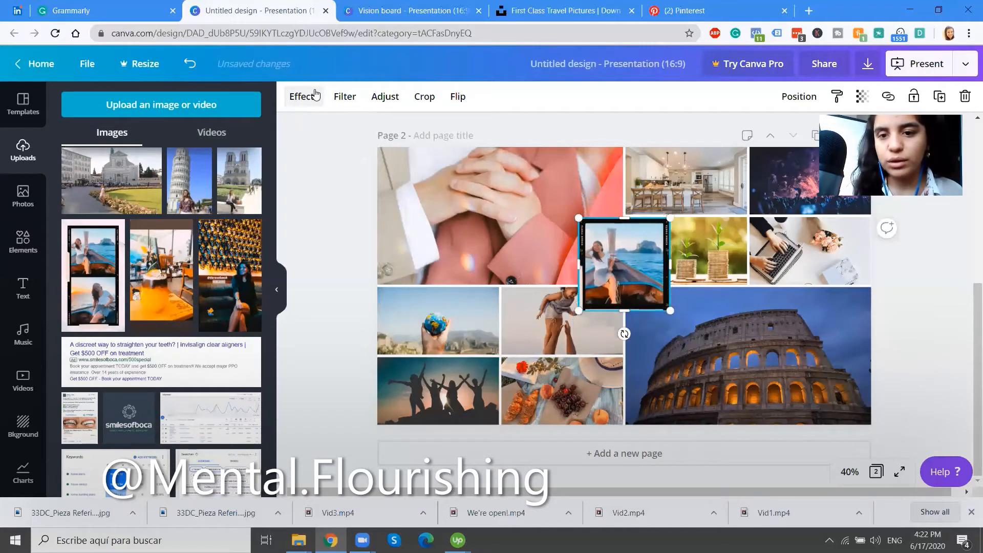
key("Down")
key("Down")
key("Down")
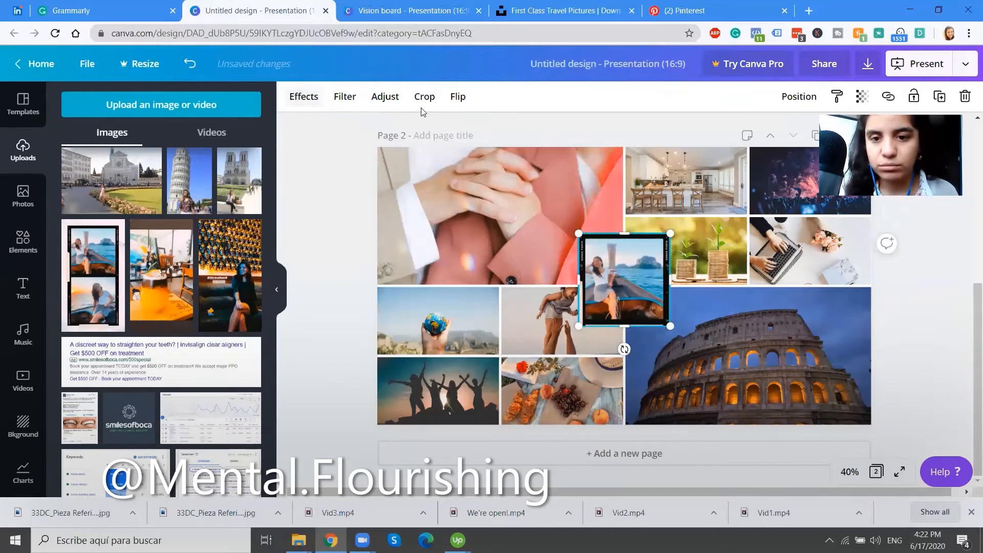
left_click_drag(670, 325, 632, 299)
key("Right")
key("Right")
key("Right")
key("Right")
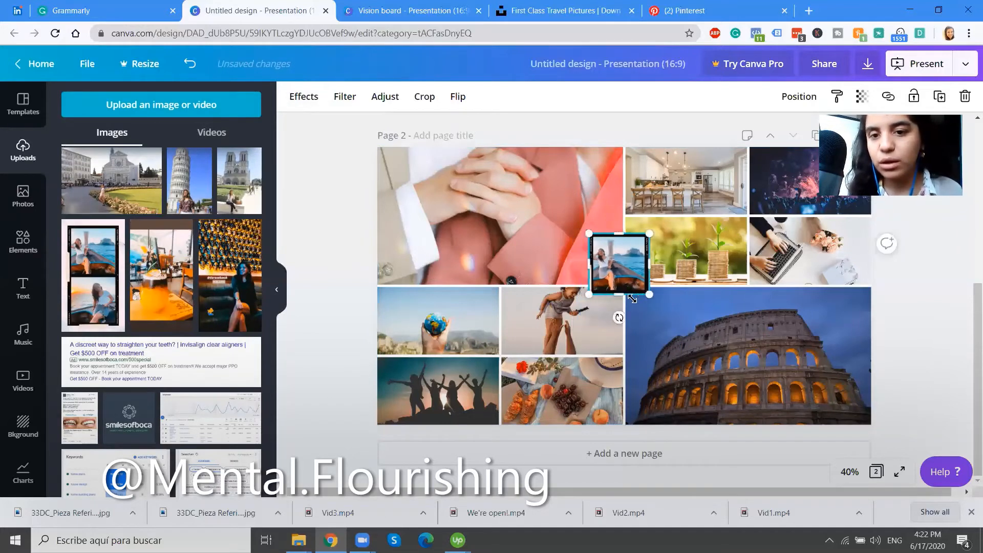
key("Right")
key("Down")
key("Down")
key("Down")
key("Down")
key("Down")
key("Down")
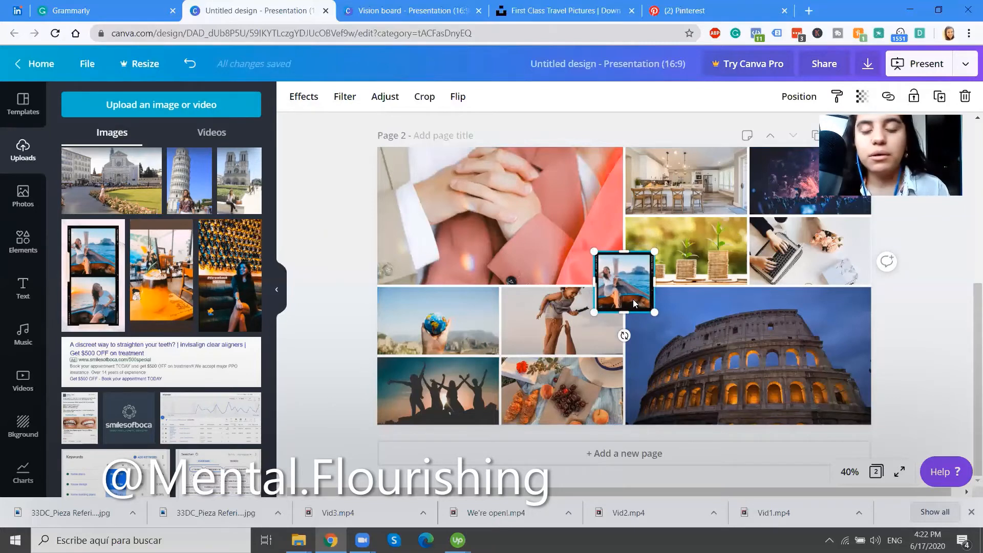
left_click(935, 308)
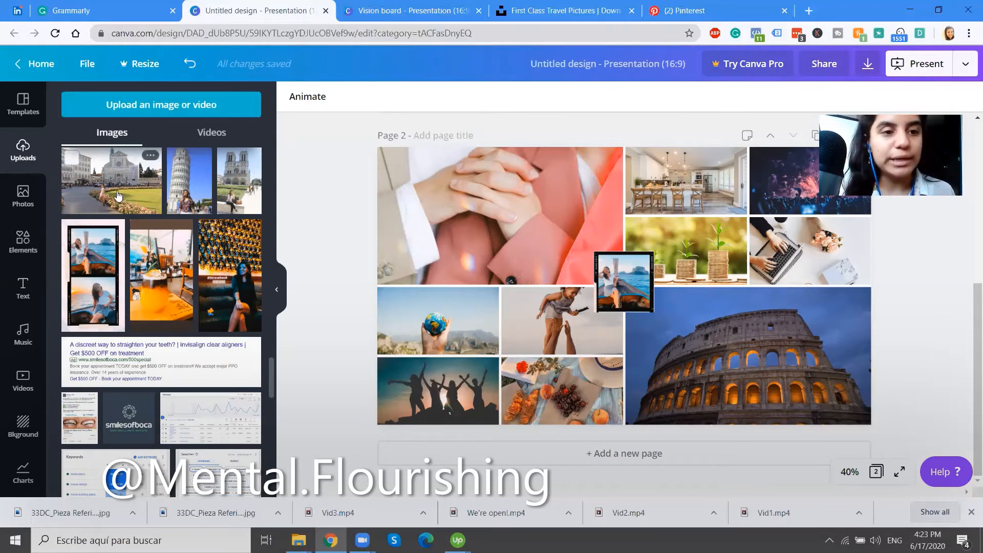
Fill the large lower-right grid cell with the uploaded church square photo and the middle-left cell with the uploaded drink photo
left_click_drag(91, 192, 744, 334)
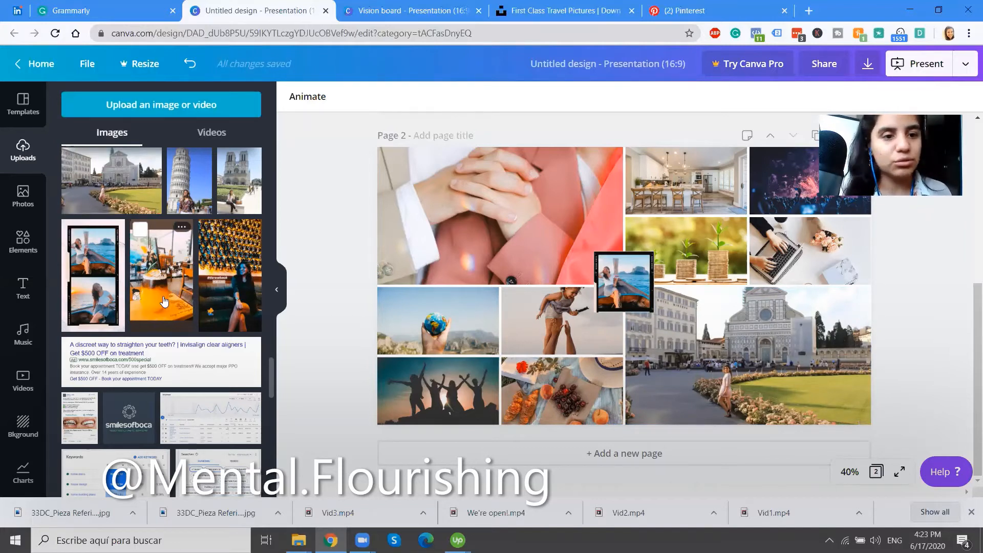
left_click_drag(164, 301, 427, 333)
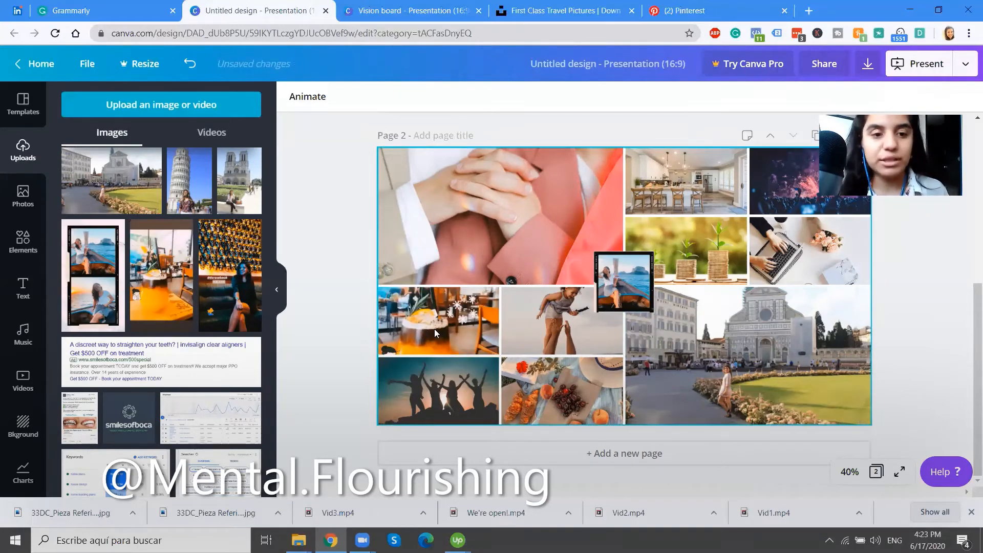
left_click(339, 307)
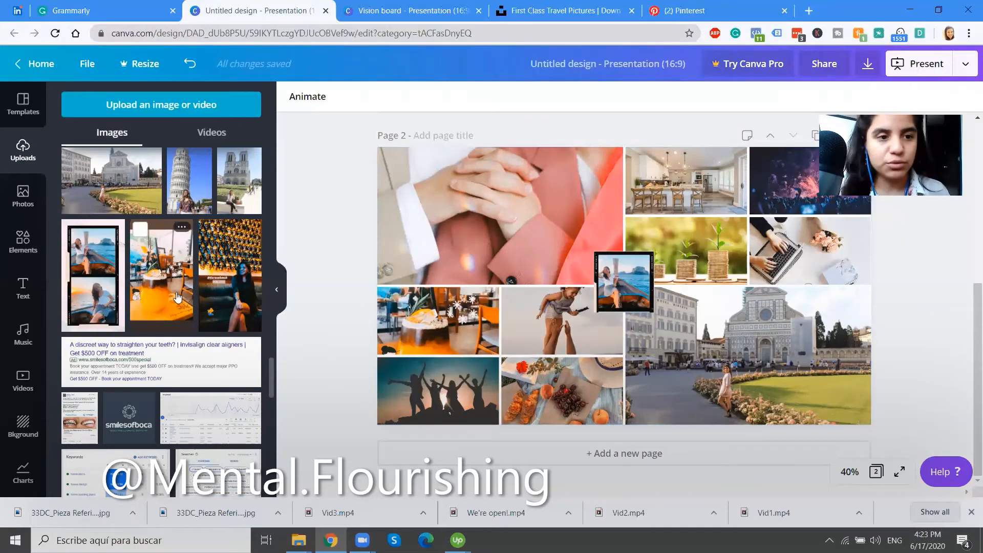
Add a square shape and reshape it into a thin horizontal band across the full page width, over the bottom row of photos
left_click(22, 252)
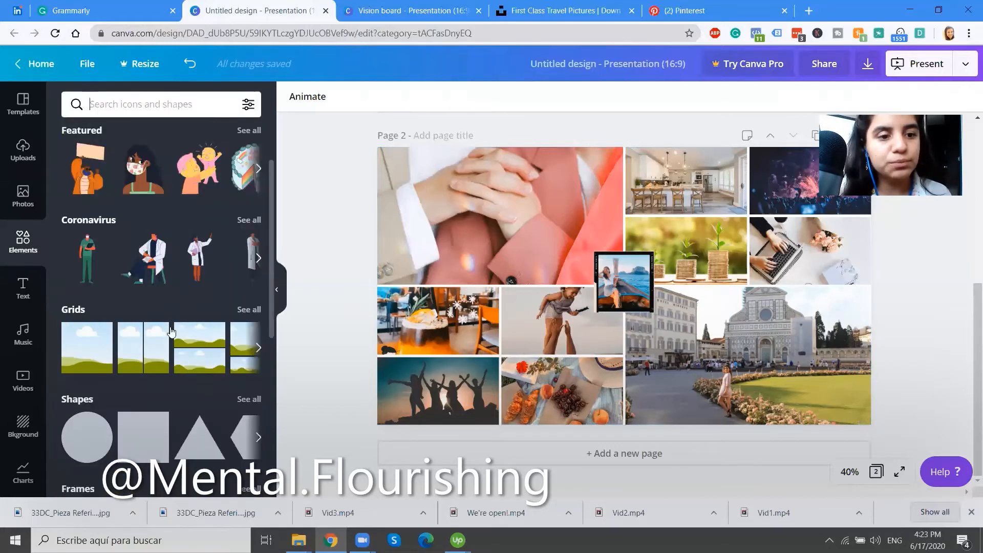
scroll(170, 396, "down", 1)
left_click(146, 412)
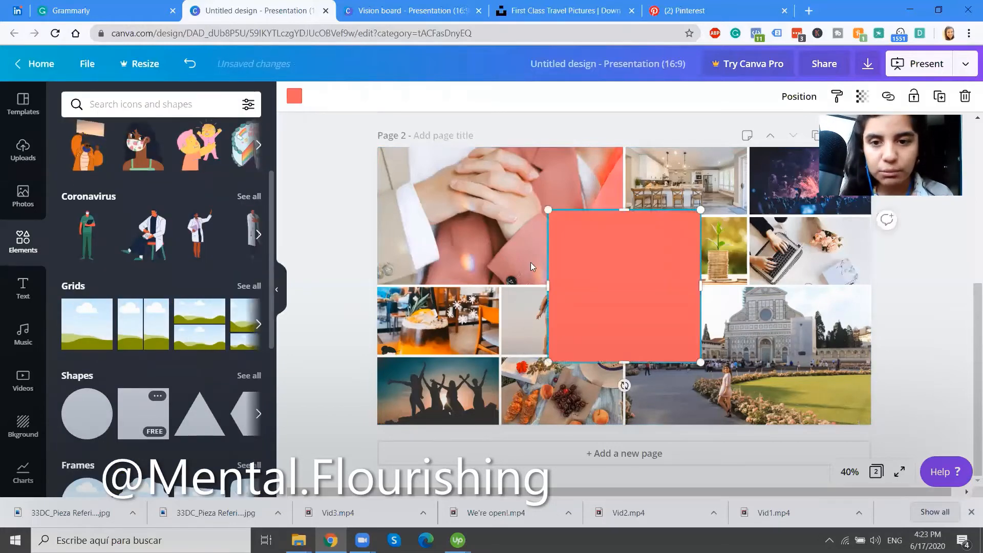
left_click_drag(659, 248, 499, 287)
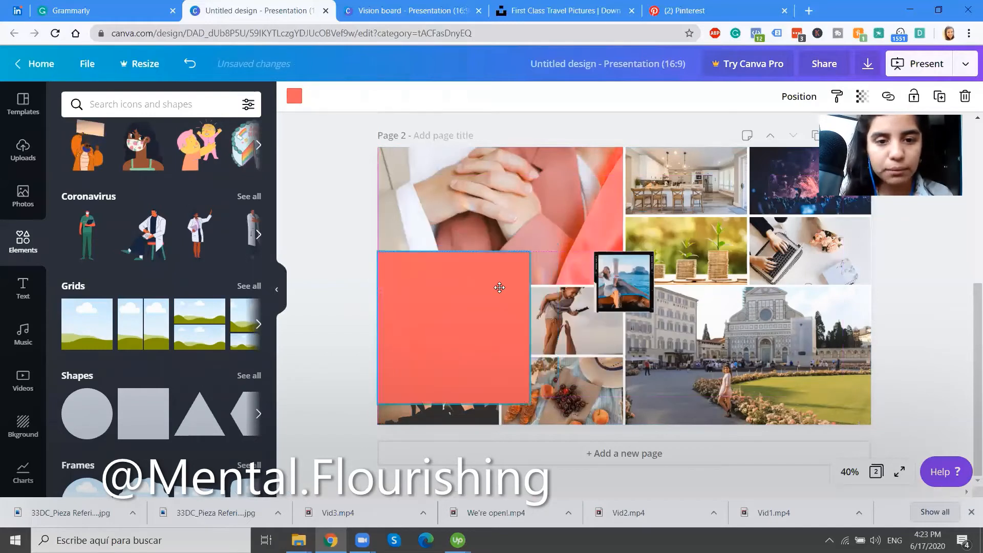
left_click_drag(450, 250, 449, 370)
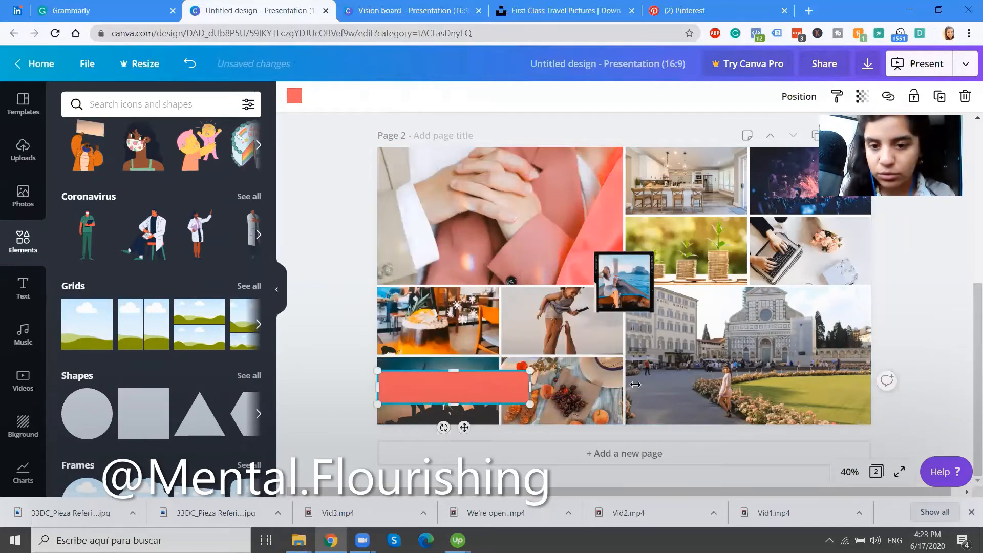
left_click_drag(635, 384, 871, 386)
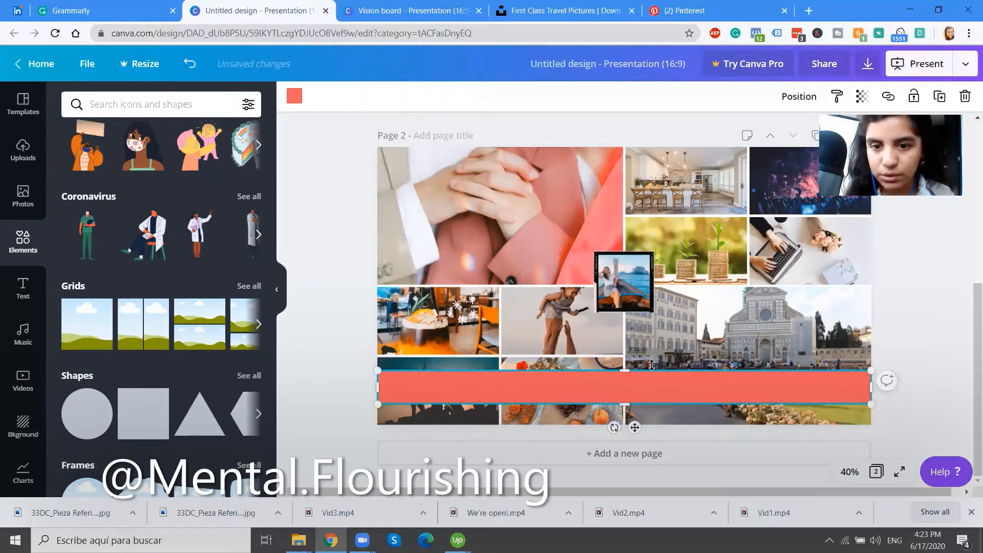
left_click_drag(625, 380, 624, 391)
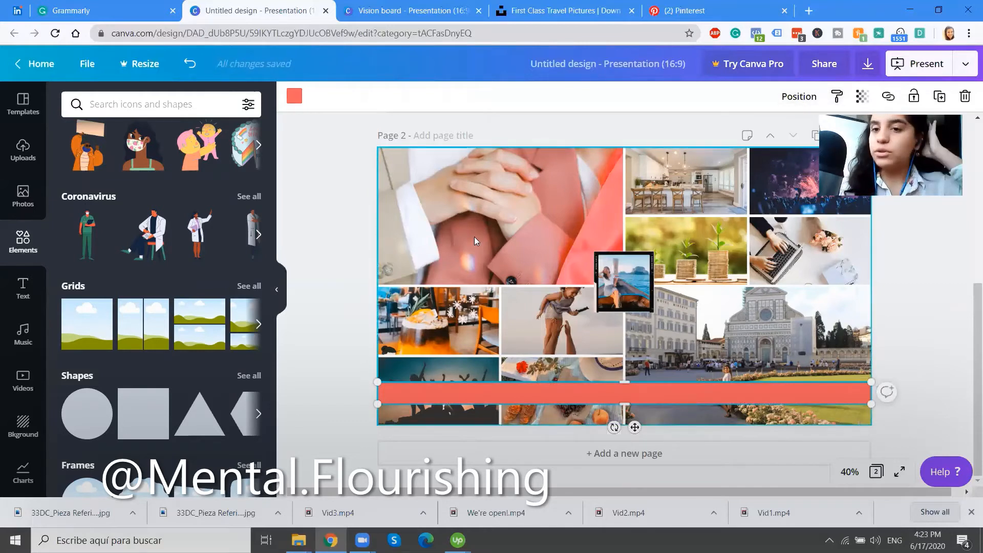
Recolour the band with the default yellow and make it semi-transparent
left_click(299, 105)
scroll(177, 423, "down", 2)
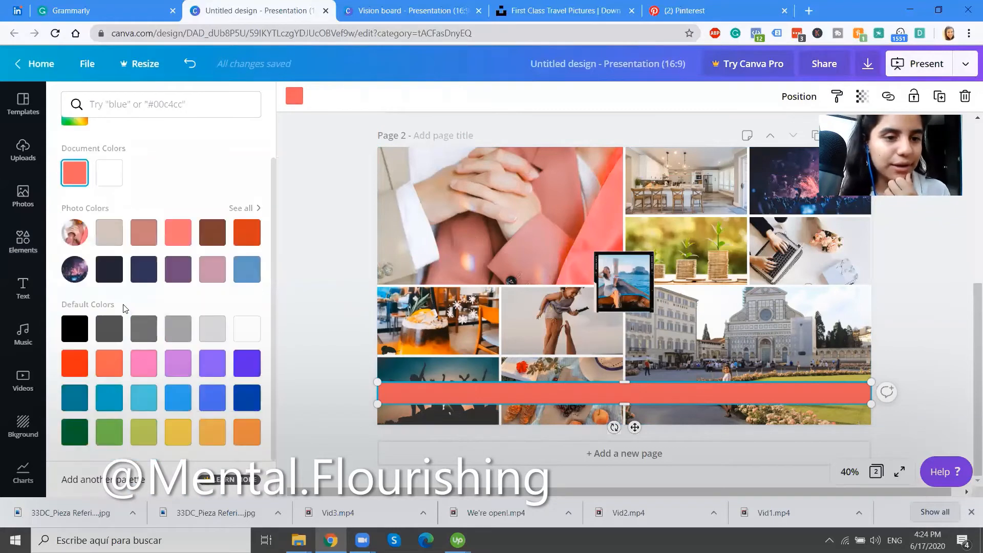
left_click(177, 429)
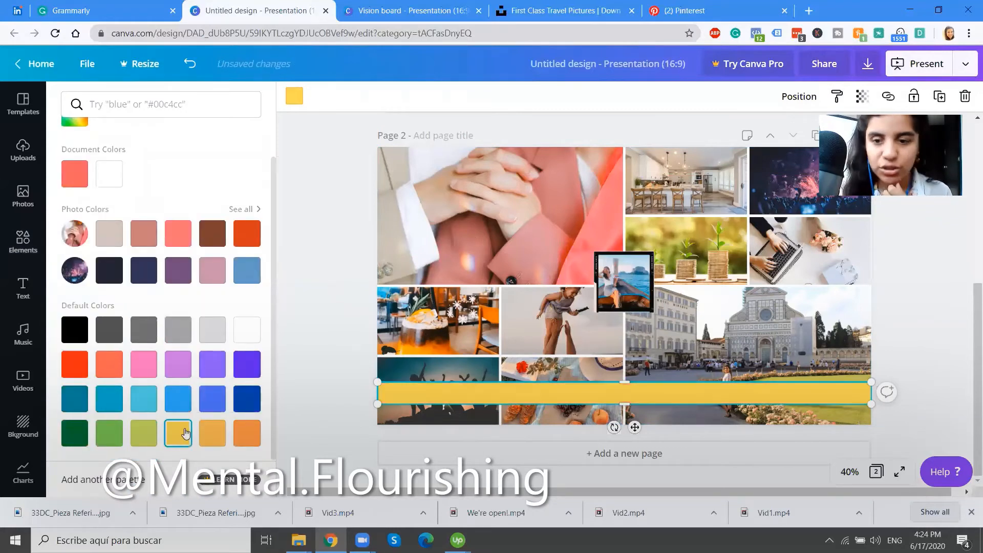
left_click(862, 96)
left_click_drag(807, 131, 796, 134)
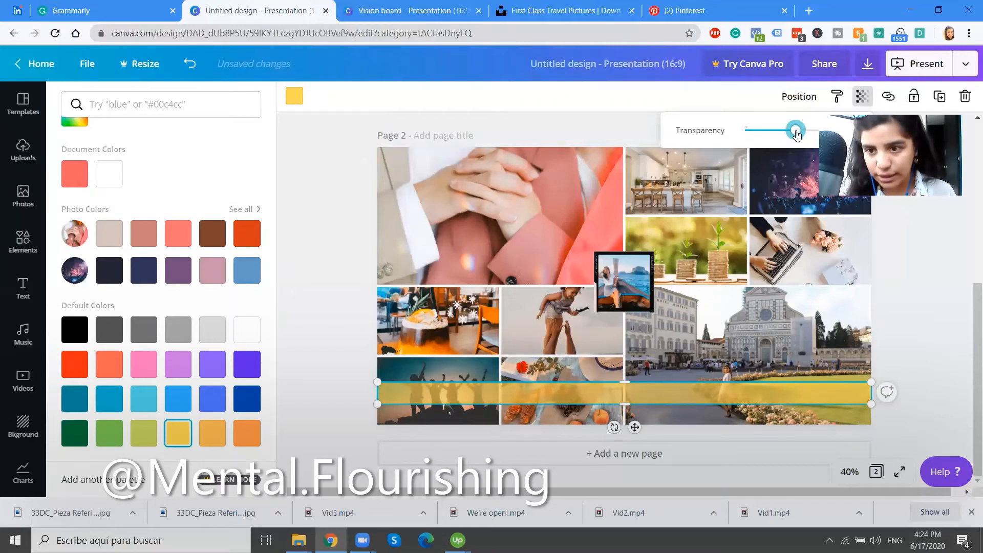
left_click(926, 323)
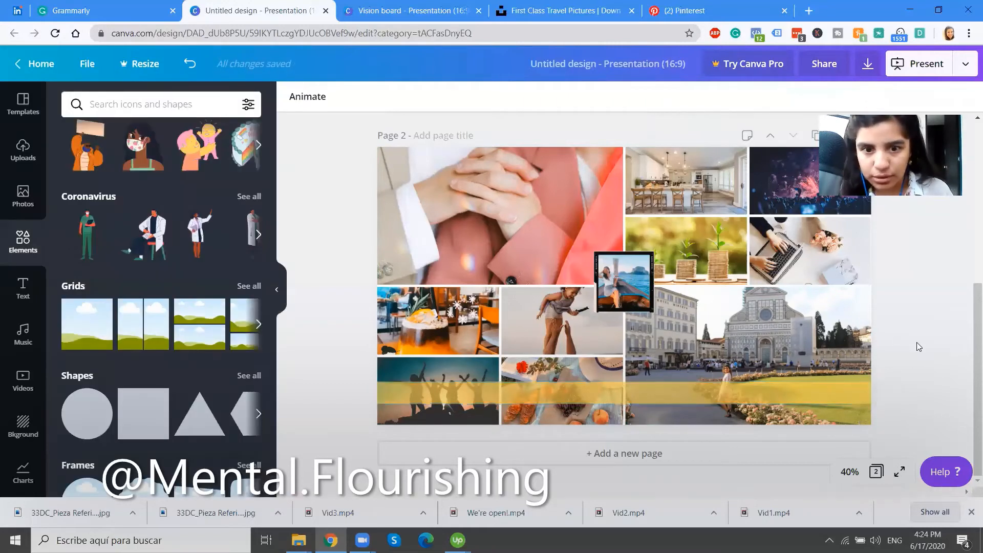
Add the "love and joy" text design to the page
left_click(26, 287)
scroll(170, 320, "down", 2)
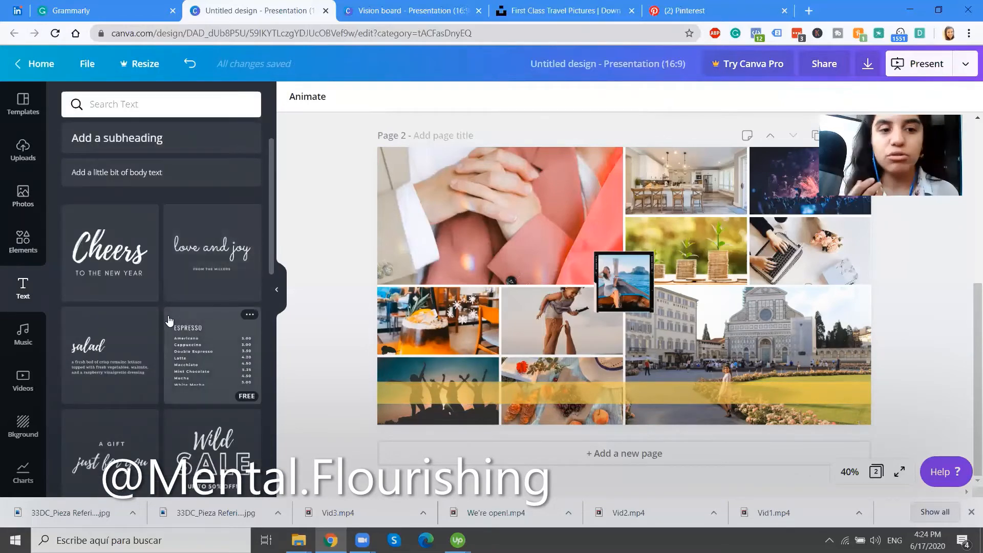
right_click(196, 265)
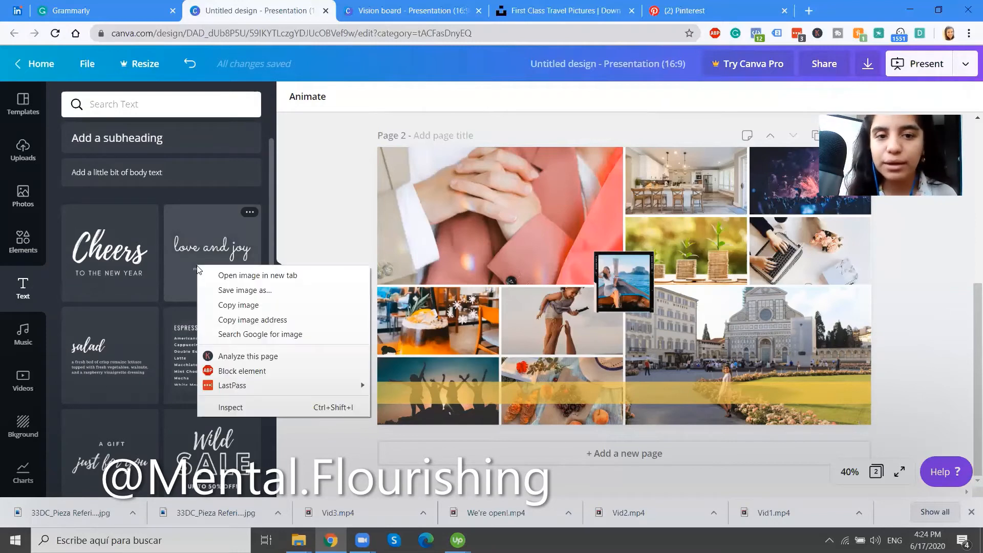
key("Escape")
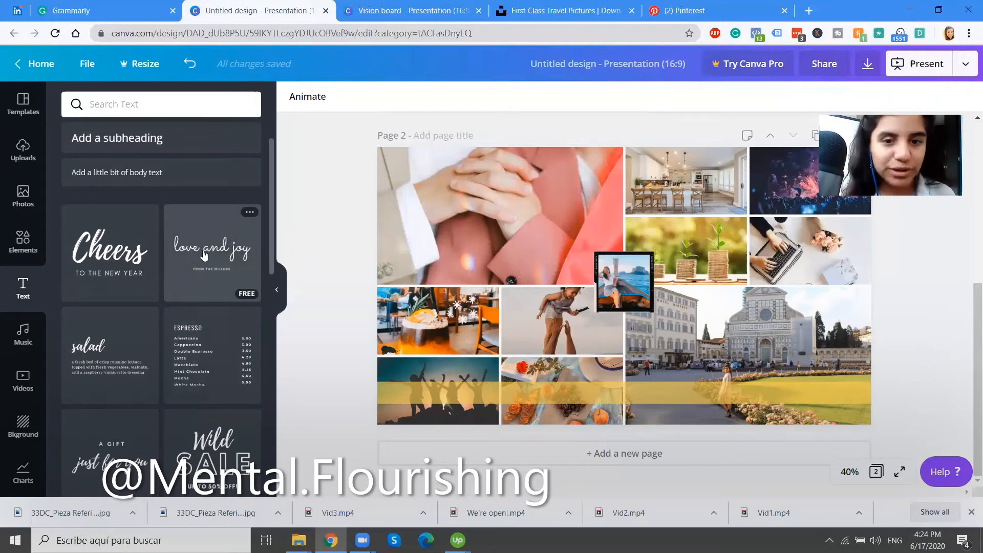
left_click(204, 255)
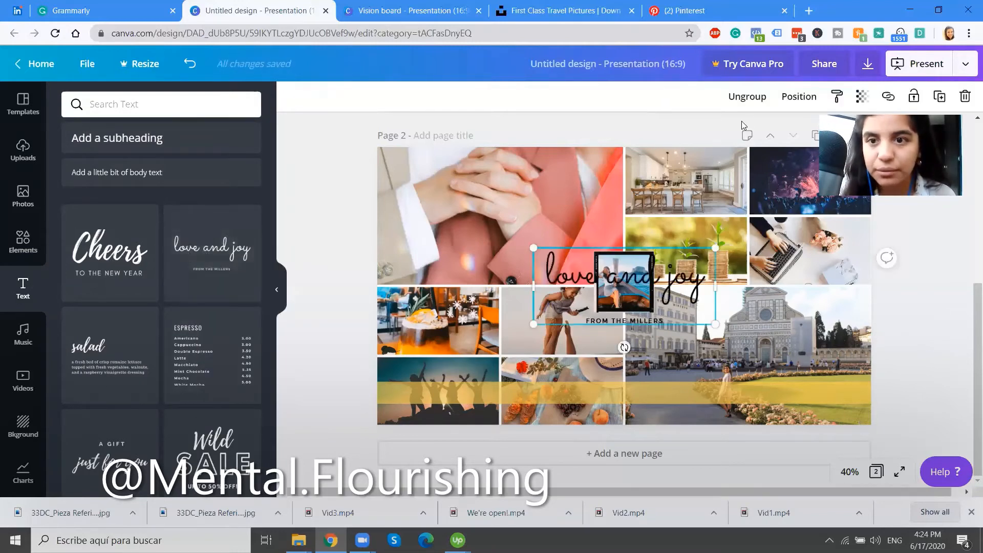
left_click(747, 95)
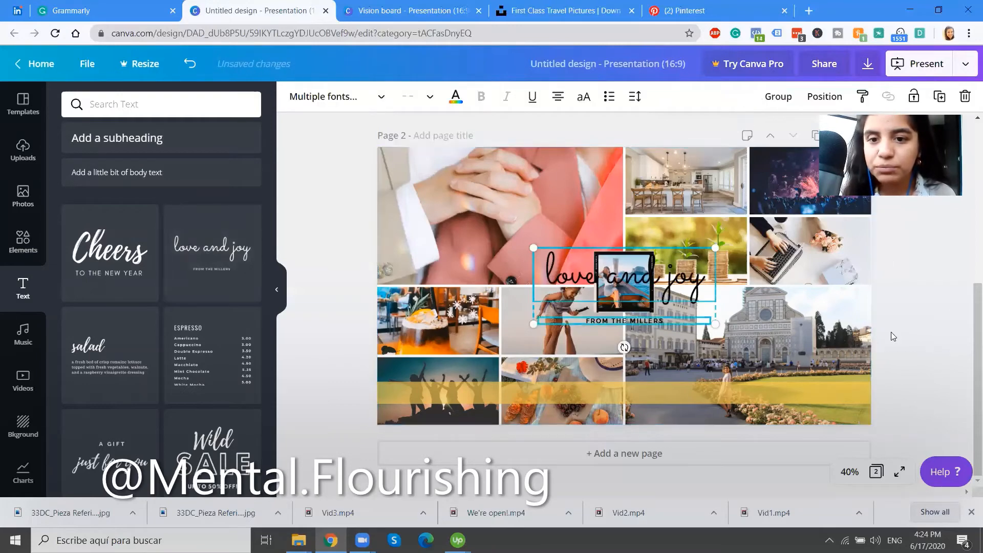
key("Escape")
scroll(194, 347, "down", 5)
scroll(195, 347, "down", 5)
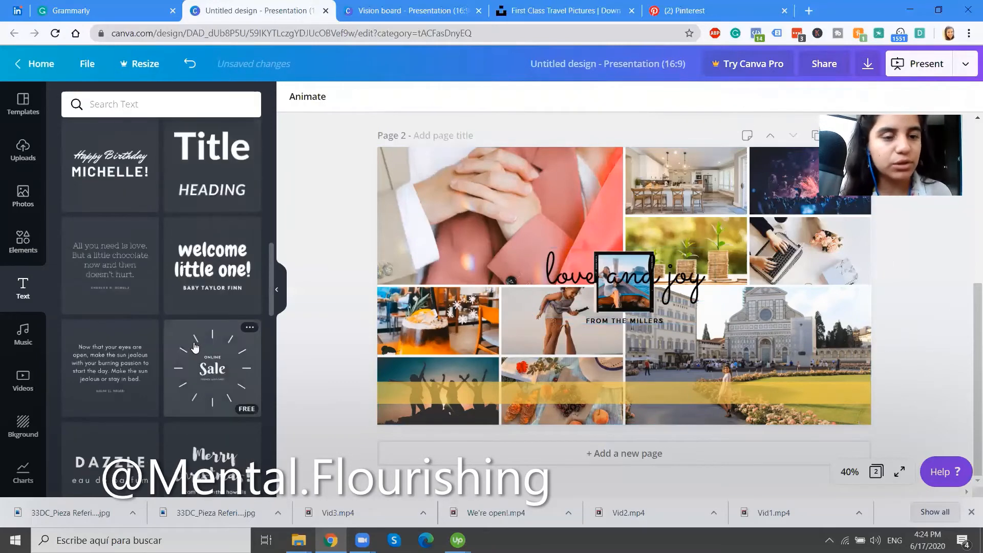
scroll(195, 347, "down", 6)
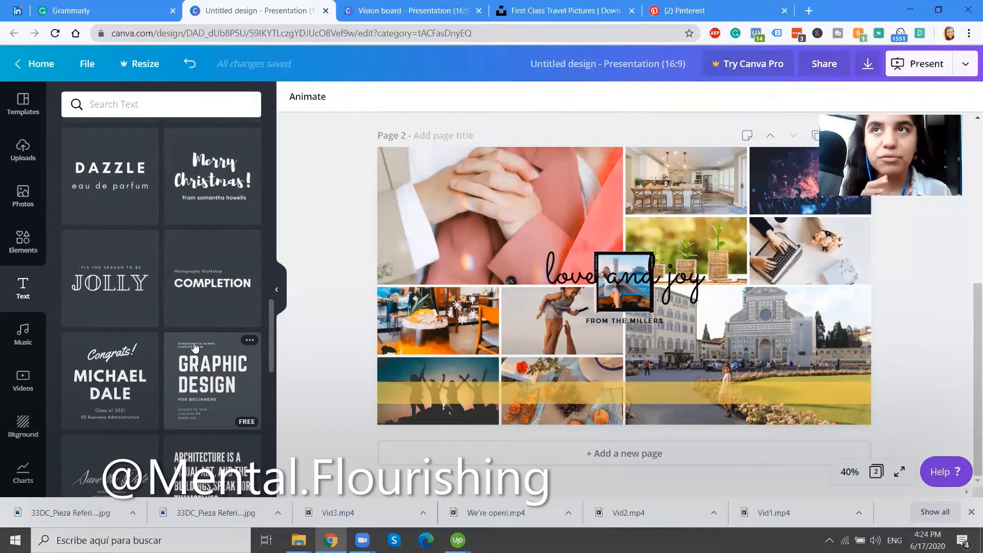
left_click(672, 323)
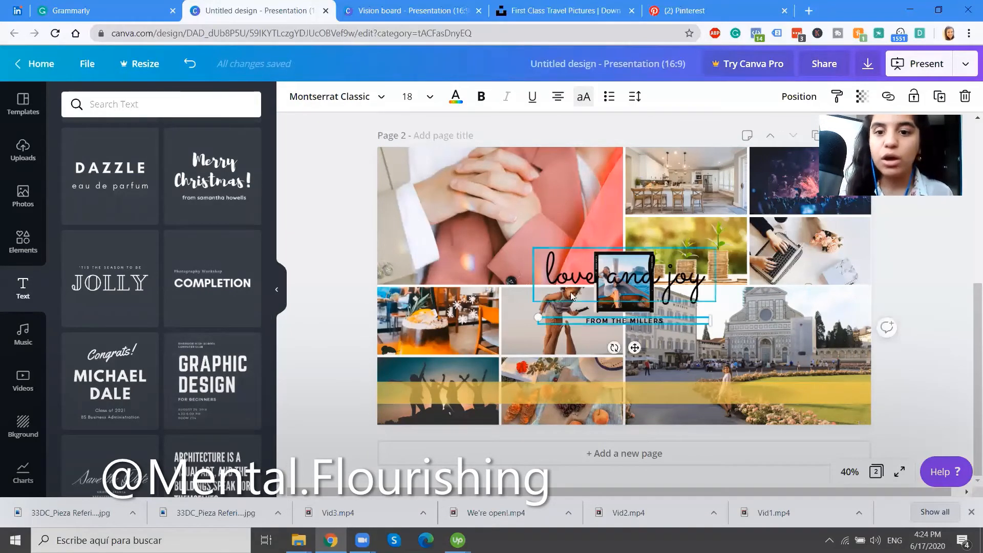
left_click(705, 291)
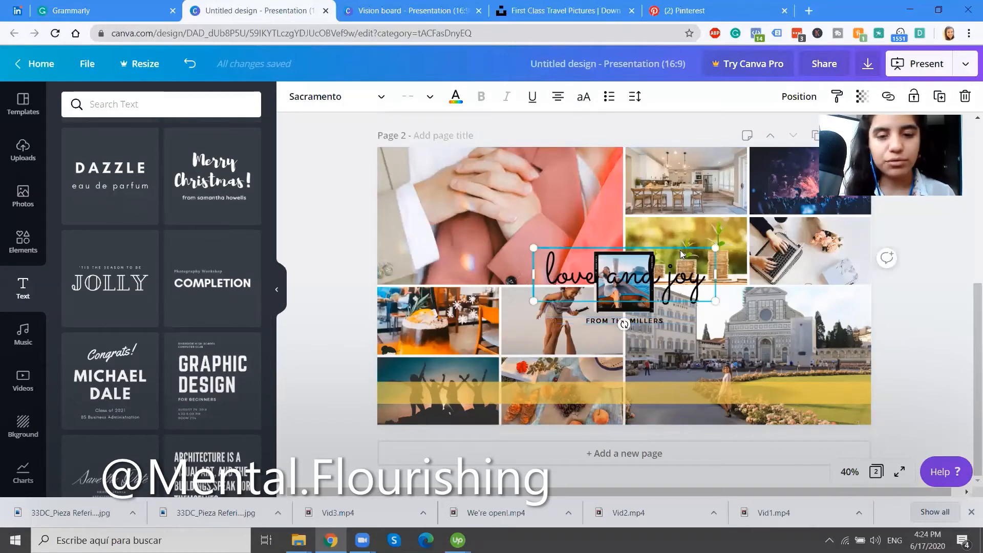
key("ctrl+z")
left_click(676, 294)
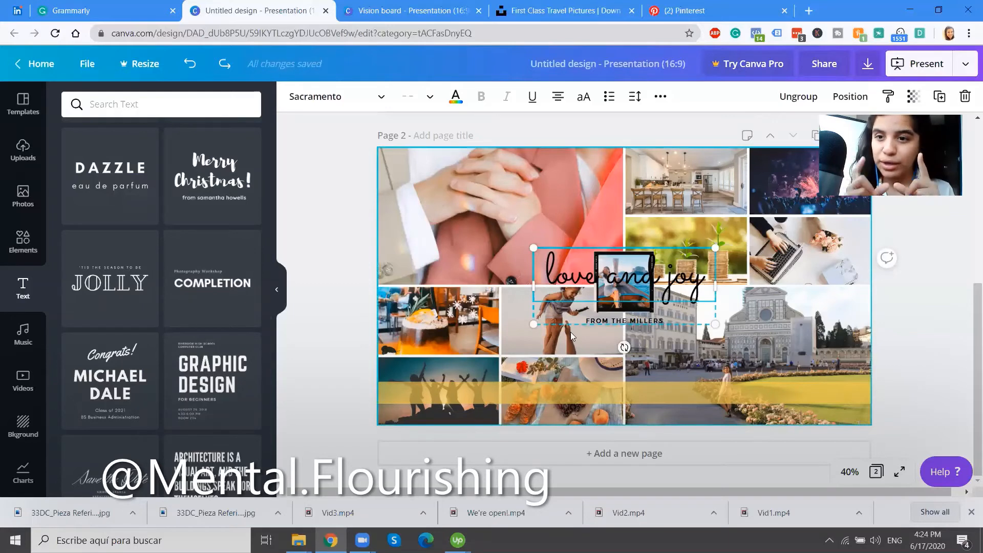
left_click(803, 98)
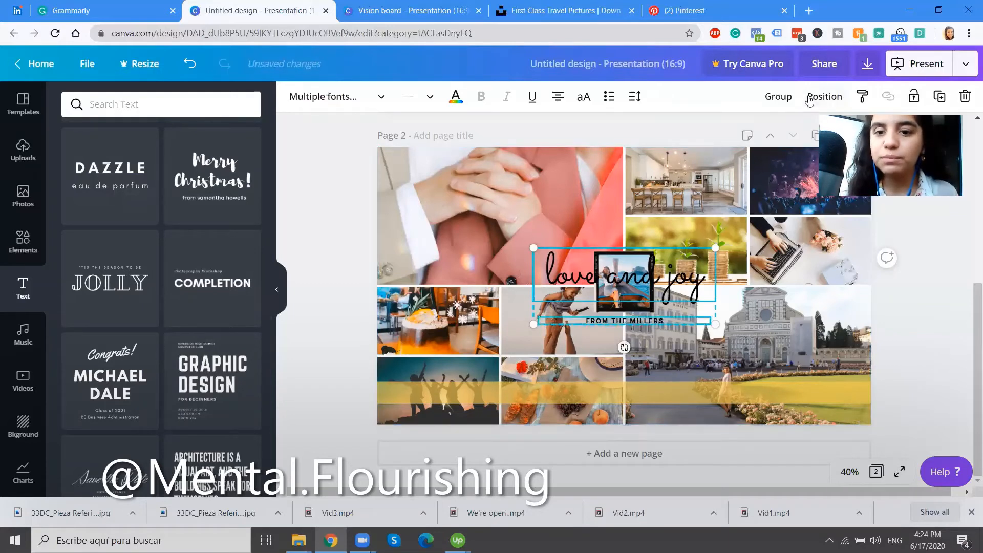
left_click(891, 313)
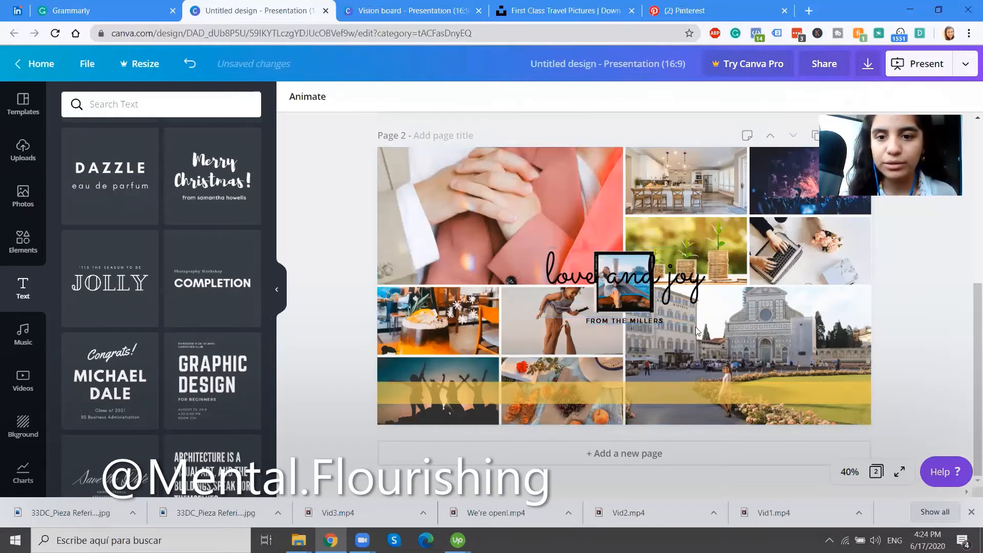
left_click(650, 321)
key("ctrl+z")
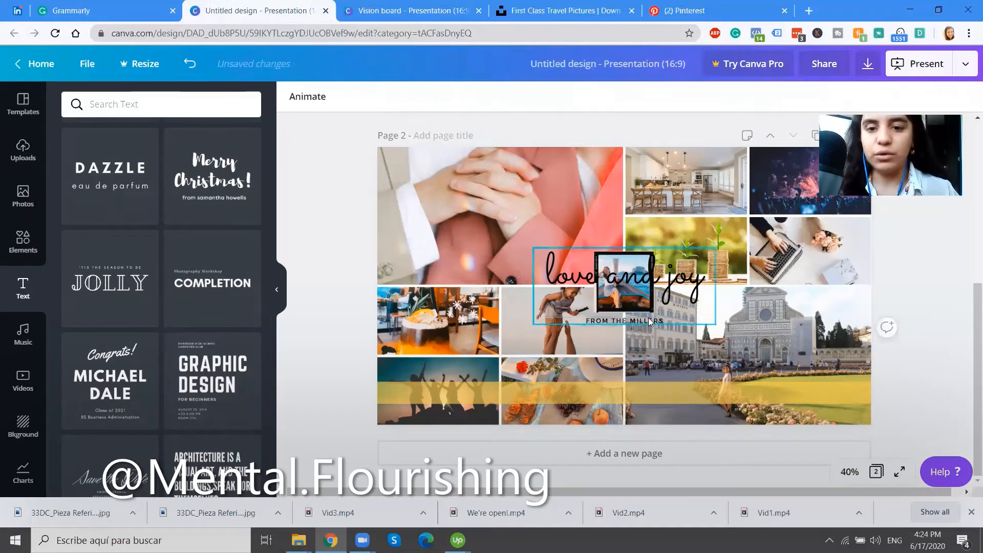
Ungroup the "love and joy" text design and delete its "FROM THE MILLERS" line
left_click(650, 322)
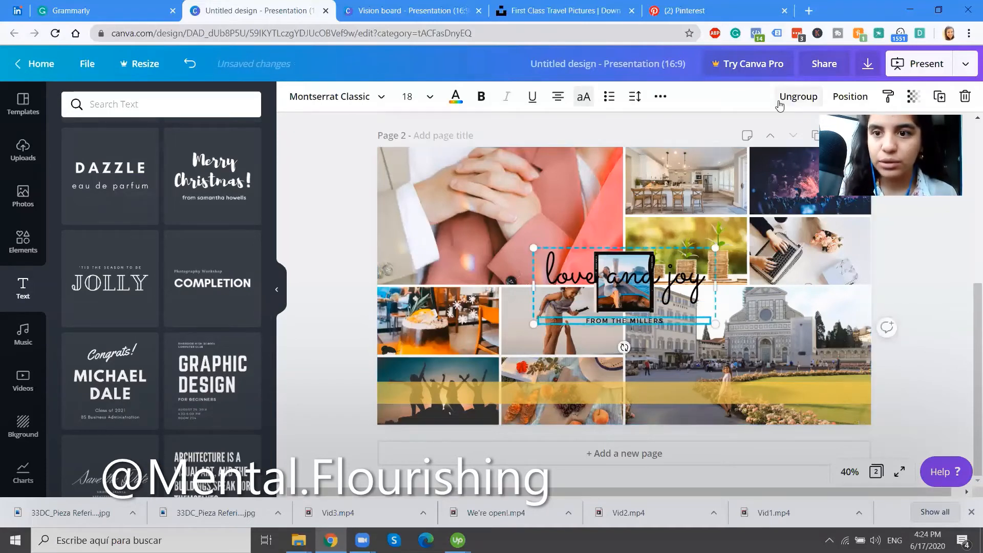
left_click(797, 96)
left_click(924, 336)
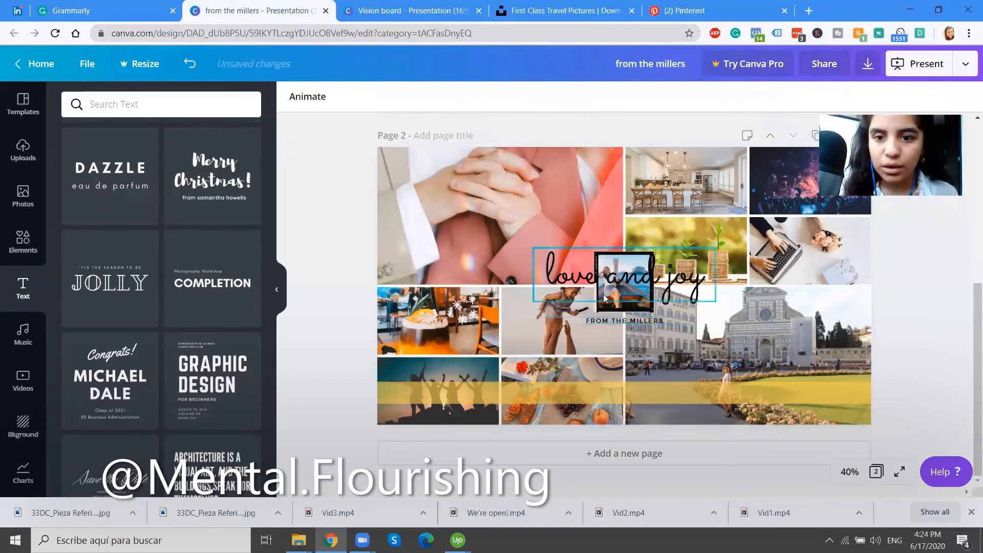
left_click(610, 321)
key("Delete")
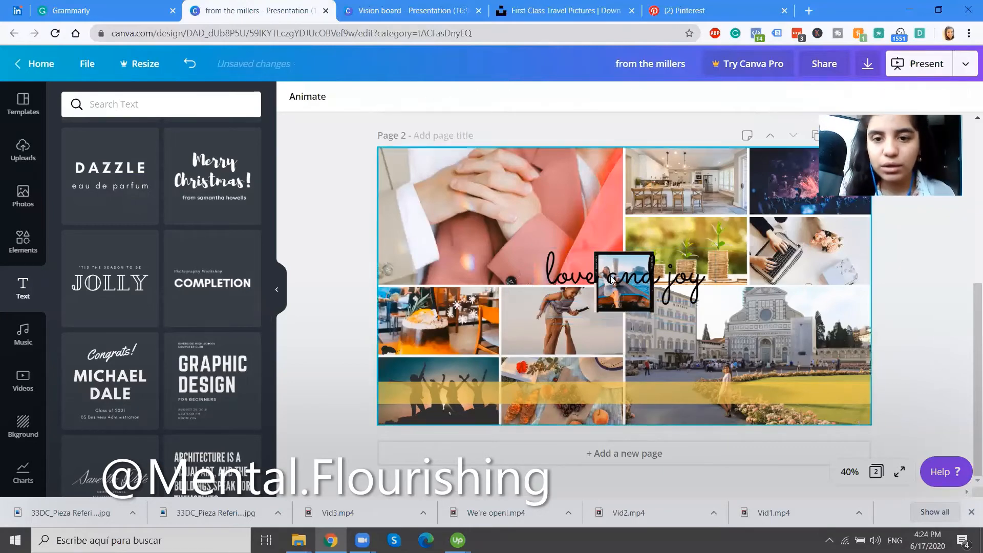
Duplicate the "love and joy" text, place the copy over the yellow band and widen its text box to the full page width
left_click(612, 279)
key("ctrl+d")
left_click_drag(612, 279, 472, 393)
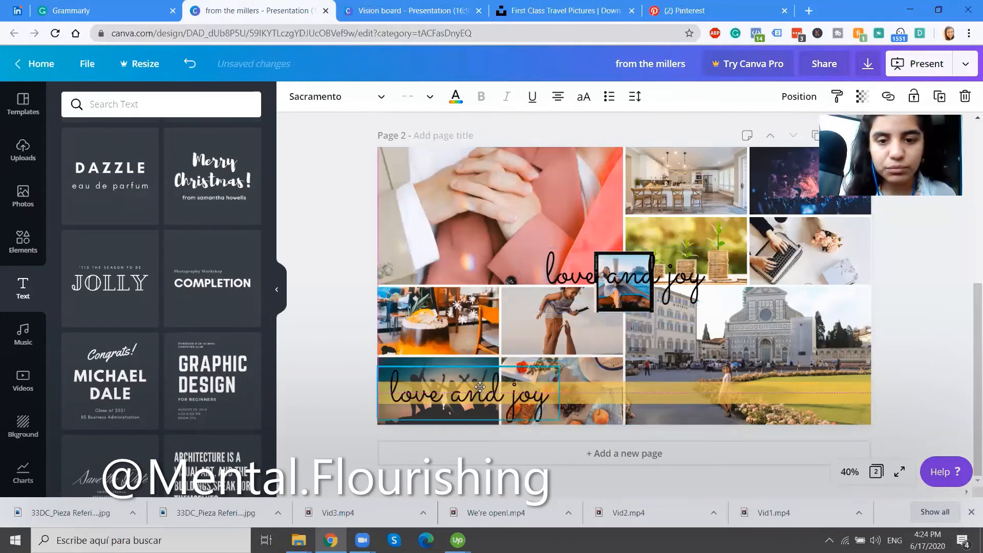
left_click_drag(729, 399, 872, 403)
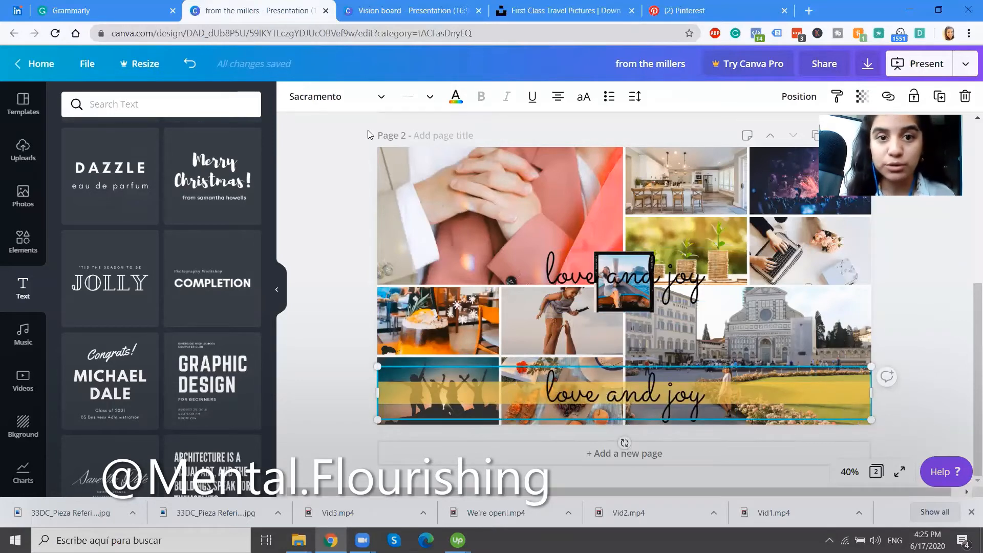
Set the band text's font size to 104 and replace its wording with "I'm so happy and thankful for my"
left_click(418, 96)
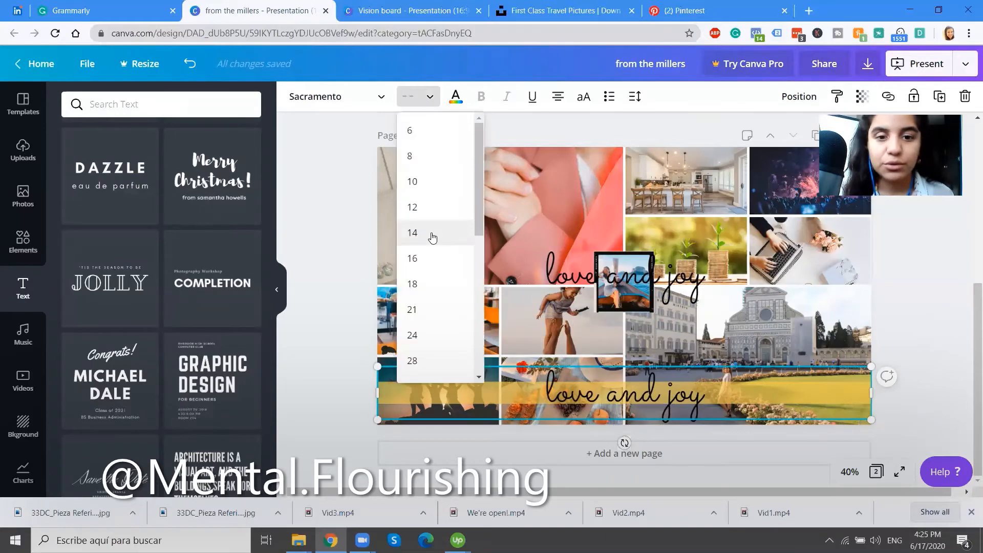
scroll(432, 324, "down", 5)
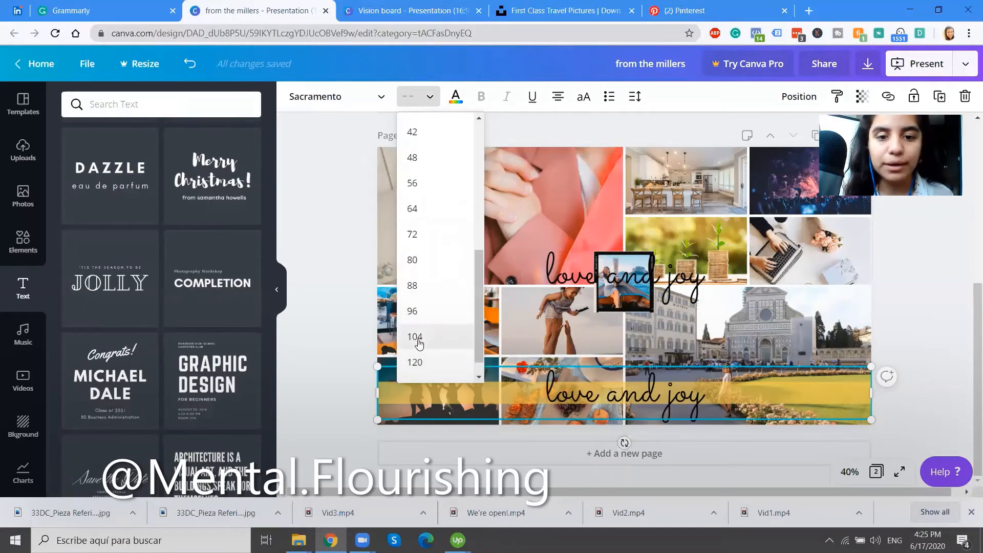
left_click(417, 340)
triple_click(632, 403)
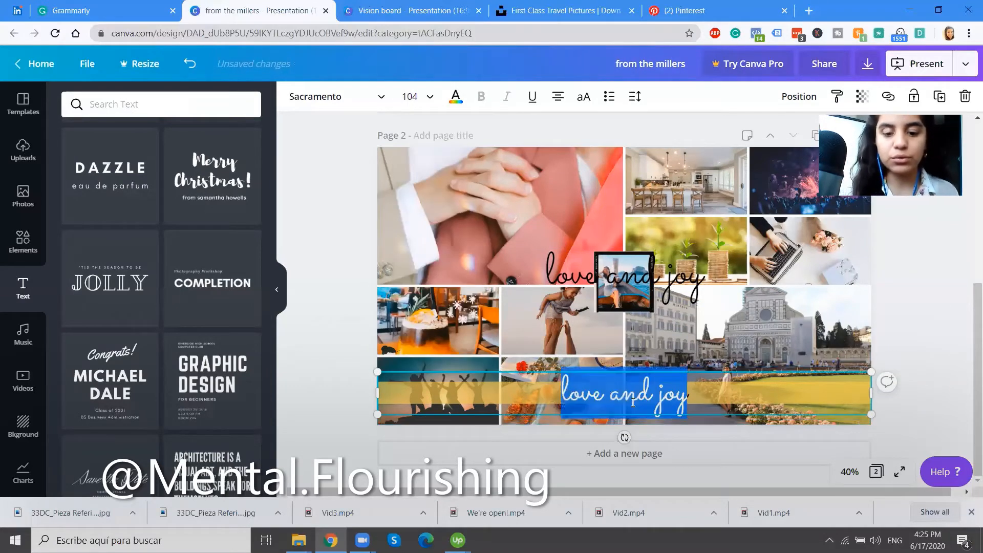
type("J")
type("'m so")
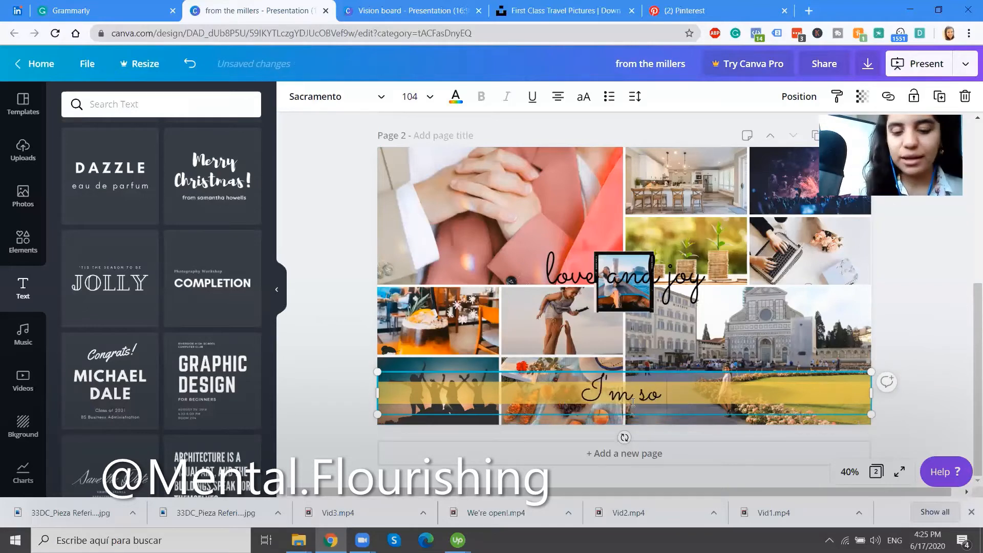
type(" happy")
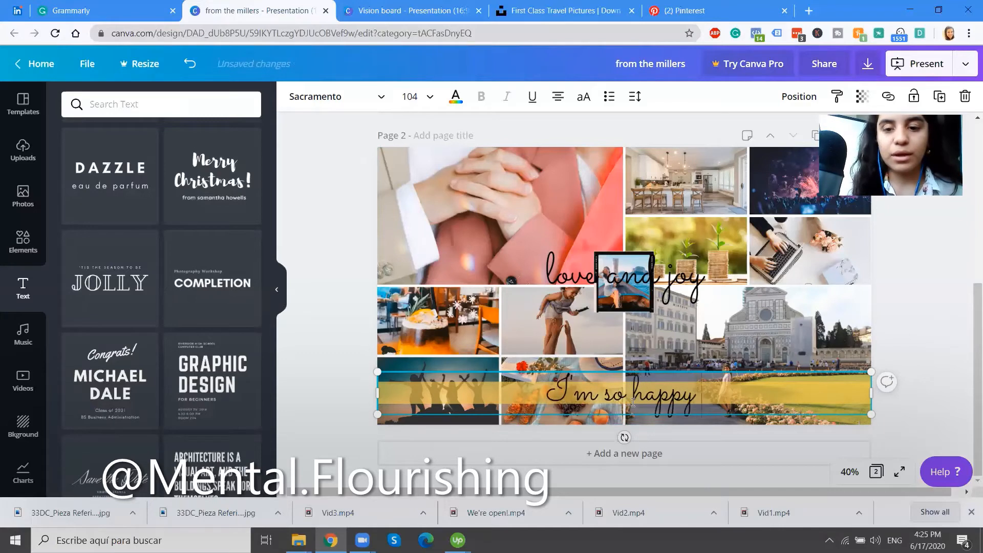
type(" and than")
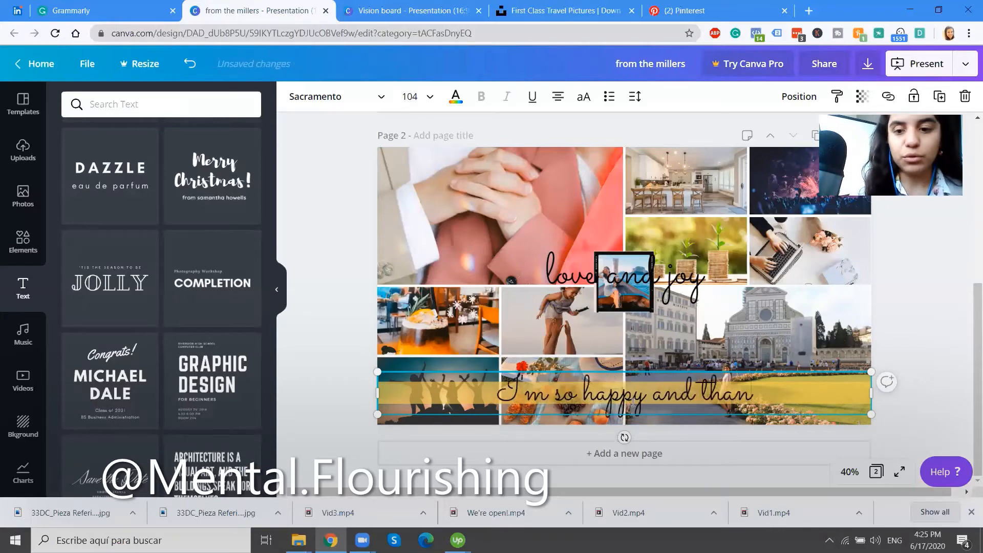
type("kful for my")
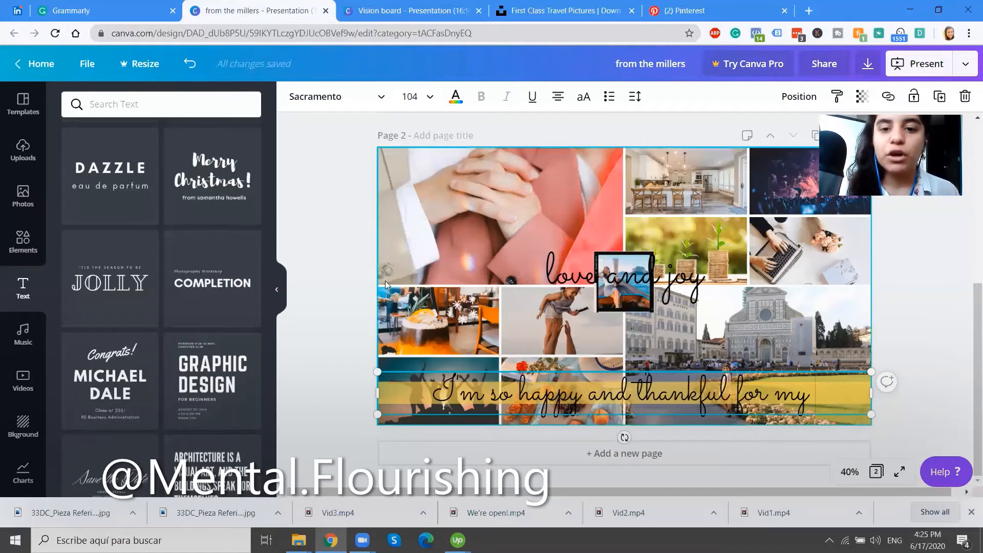
Delete the original "love and joy" text lying across the central photo
left_click(674, 279)
left_click(853, 392)
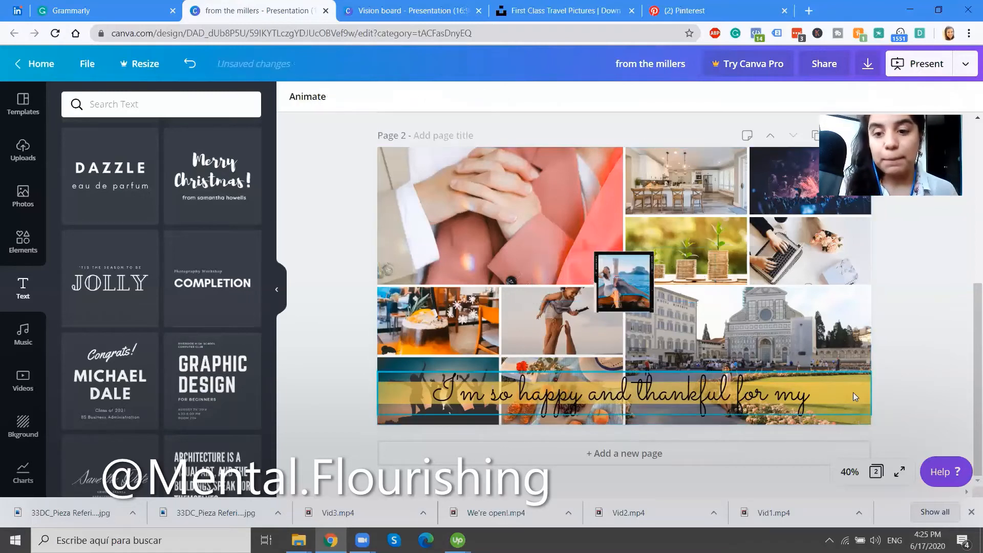
Complete the affirmation on the band with "$200k year" and set its font size to 80
left_click(822, 402)
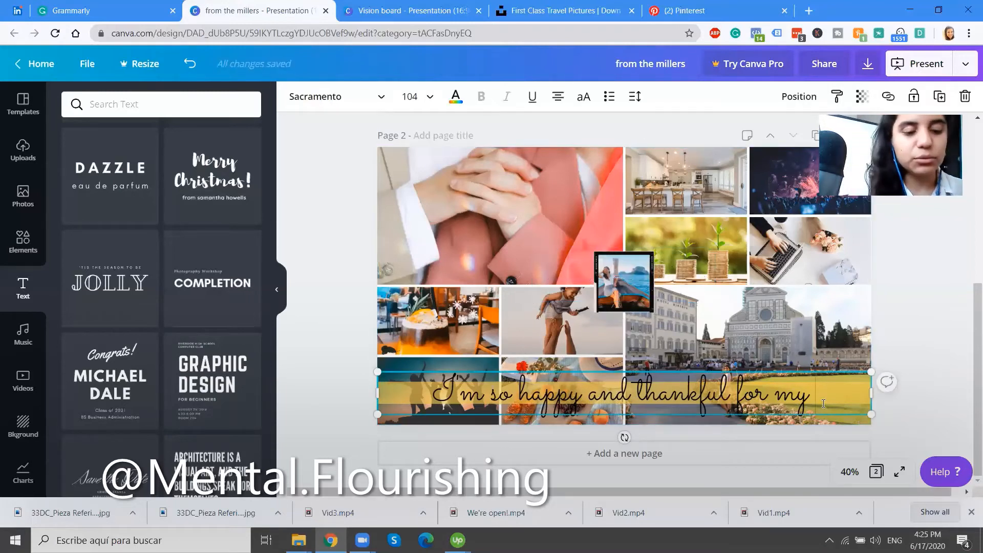
type("S")
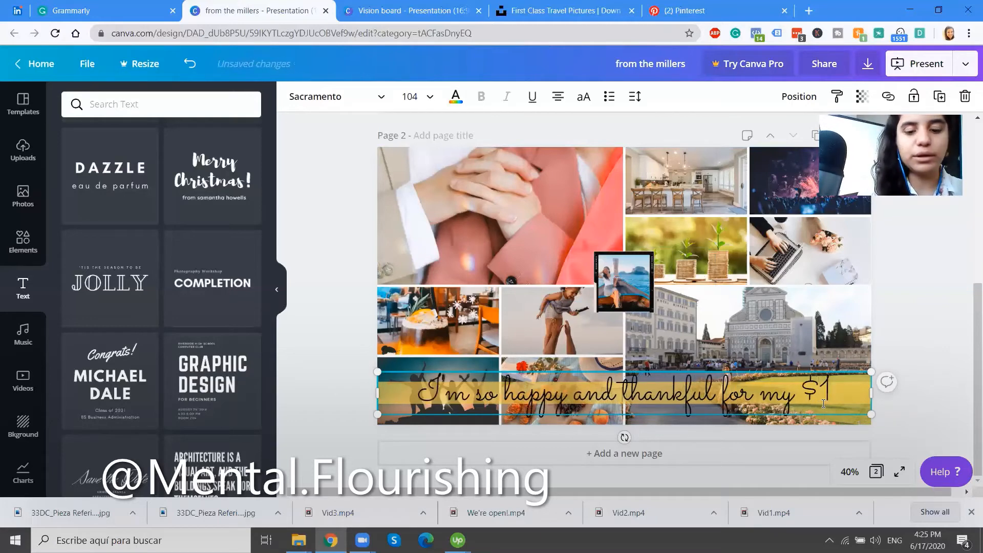
type("200k")
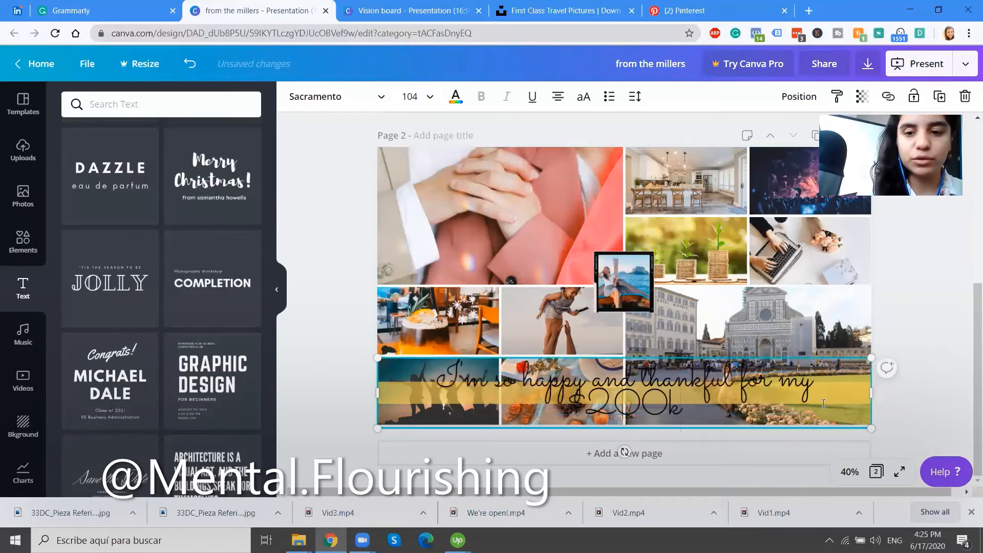
type(" year")
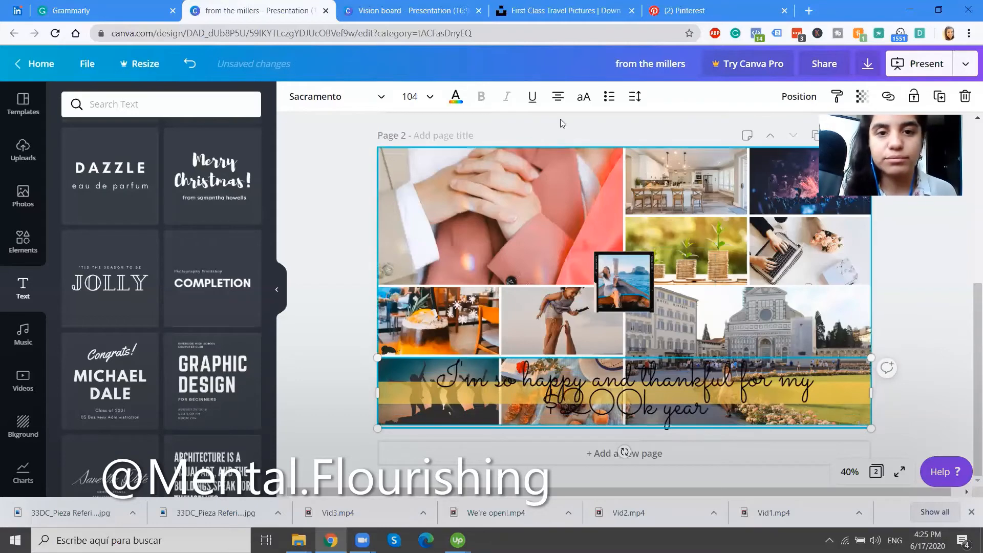
left_click(425, 98)
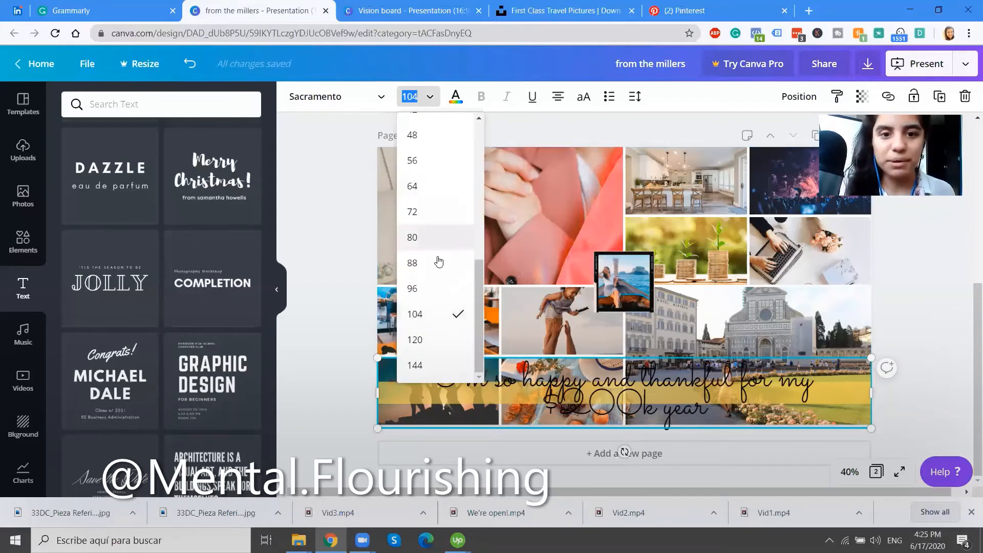
left_click(435, 237)
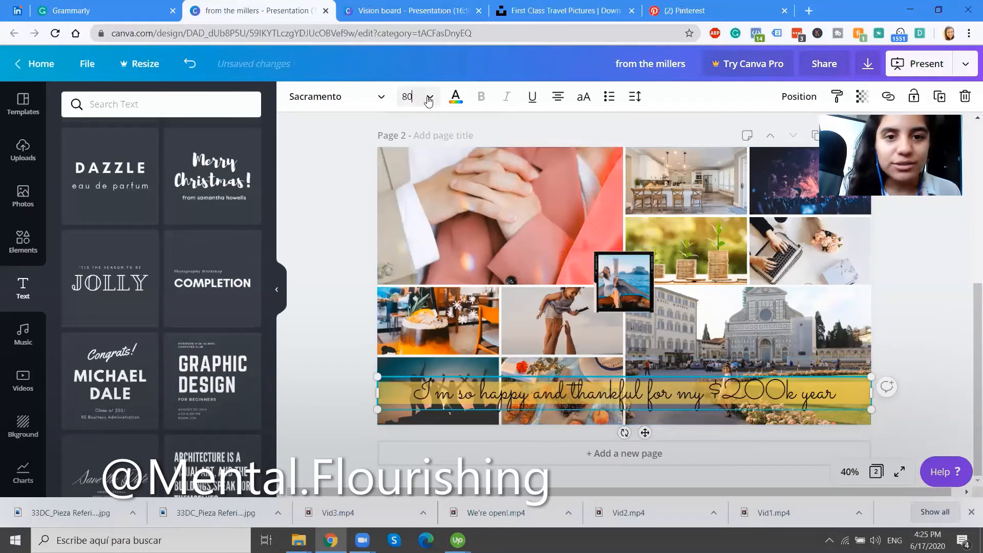
left_click(907, 403)
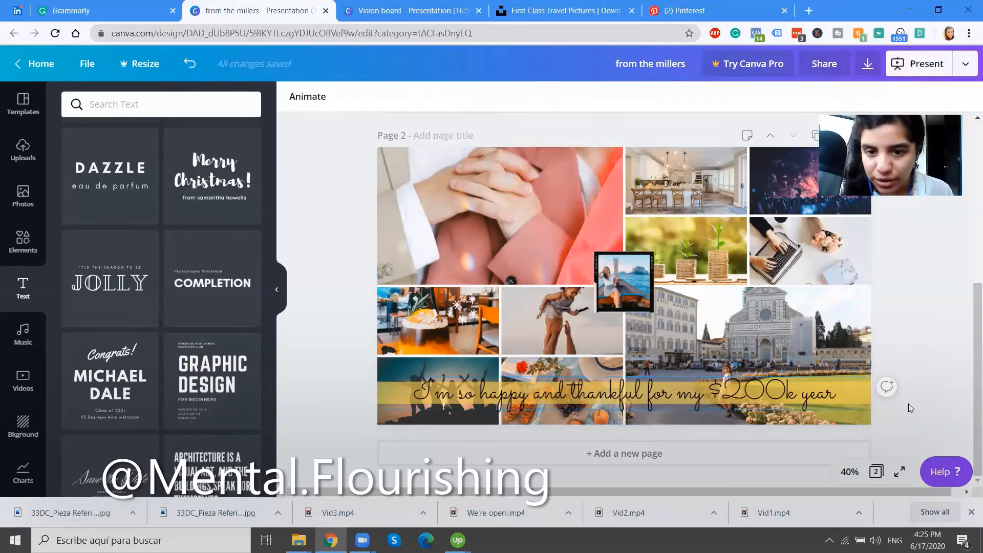
Try white as the affirmation's text colour and switch it back to black
left_click(668, 392)
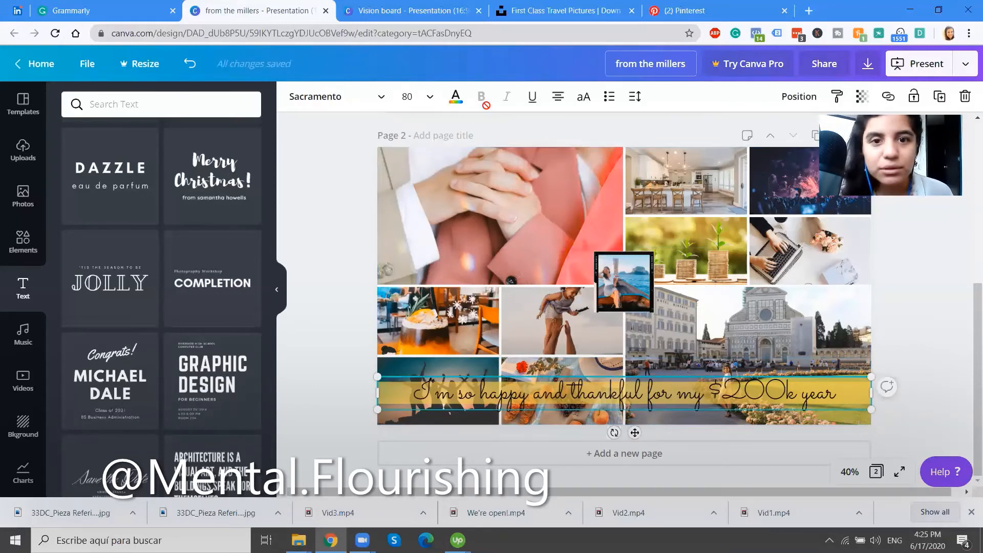
left_click(455, 96)
left_click(134, 232)
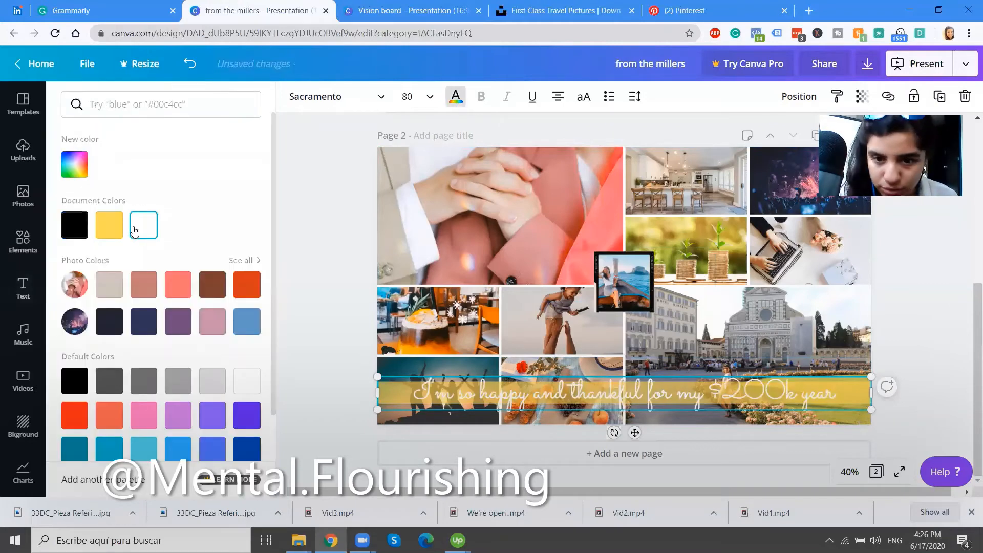
left_click(80, 234)
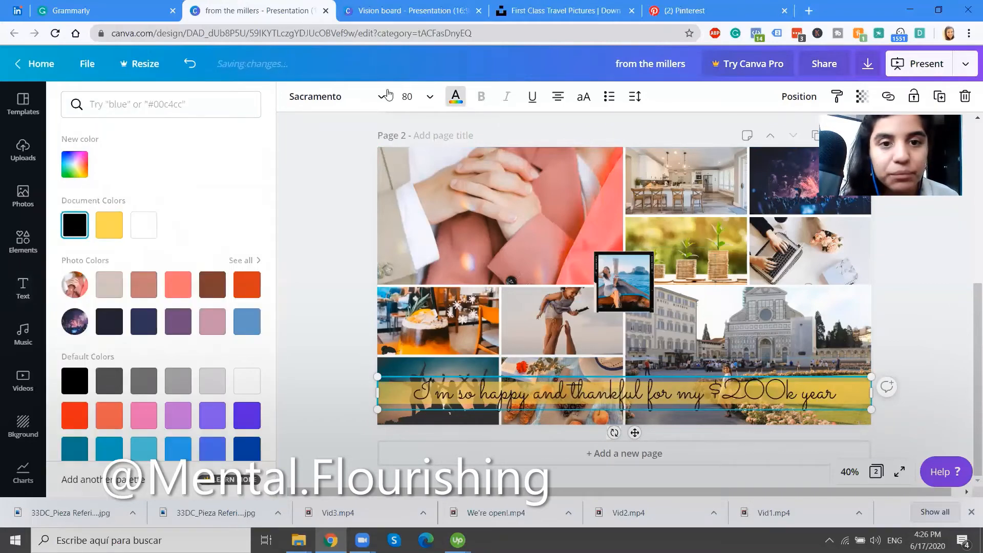
Set the affirmation's font size to 72 and deselect the text
left_click(429, 103)
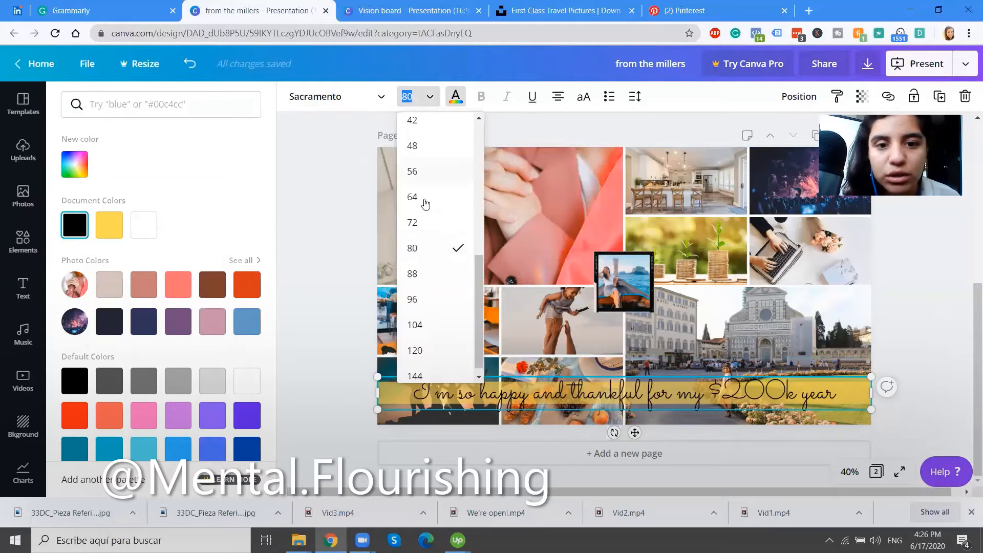
left_click(425, 223)
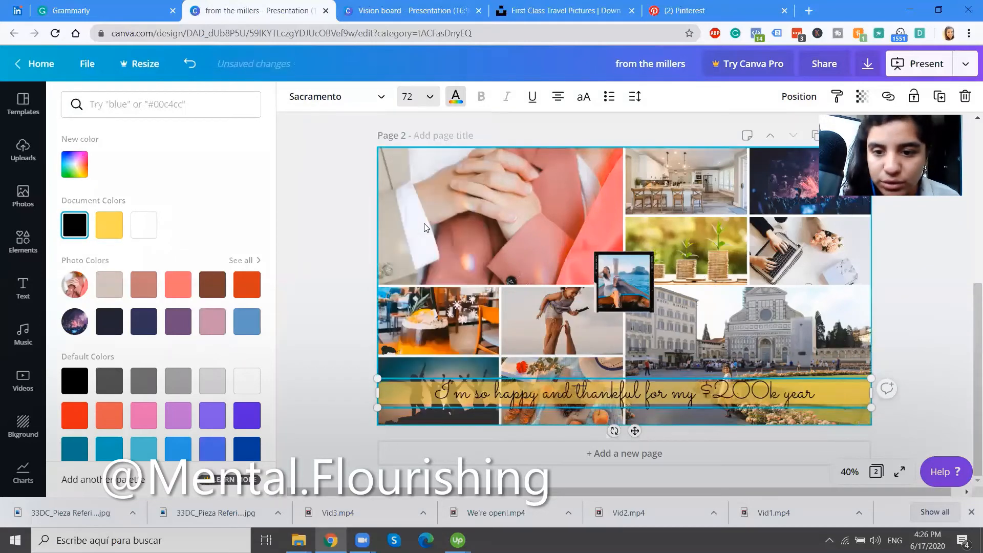
left_click(930, 359)
left_click(903, 369)
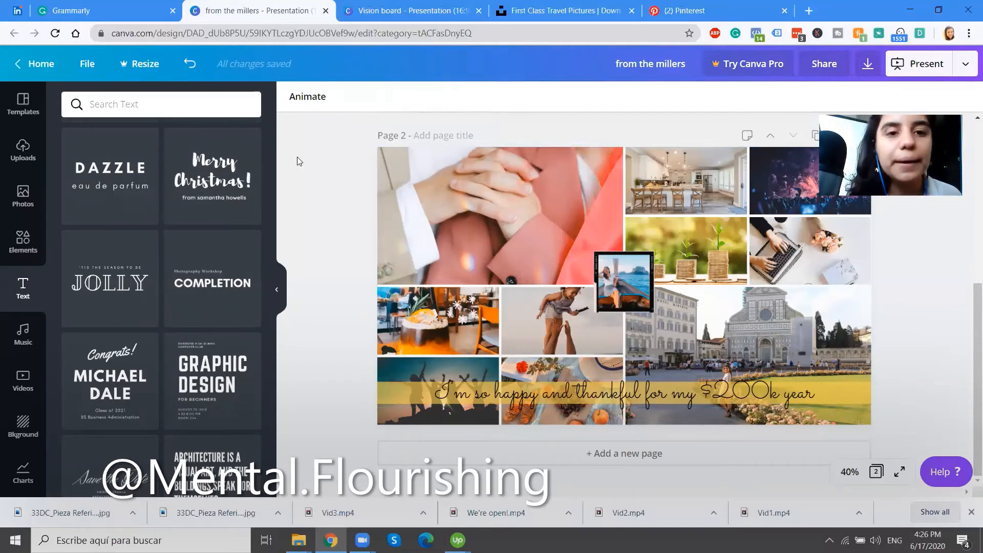
left_click(539, 405)
left_click(913, 362)
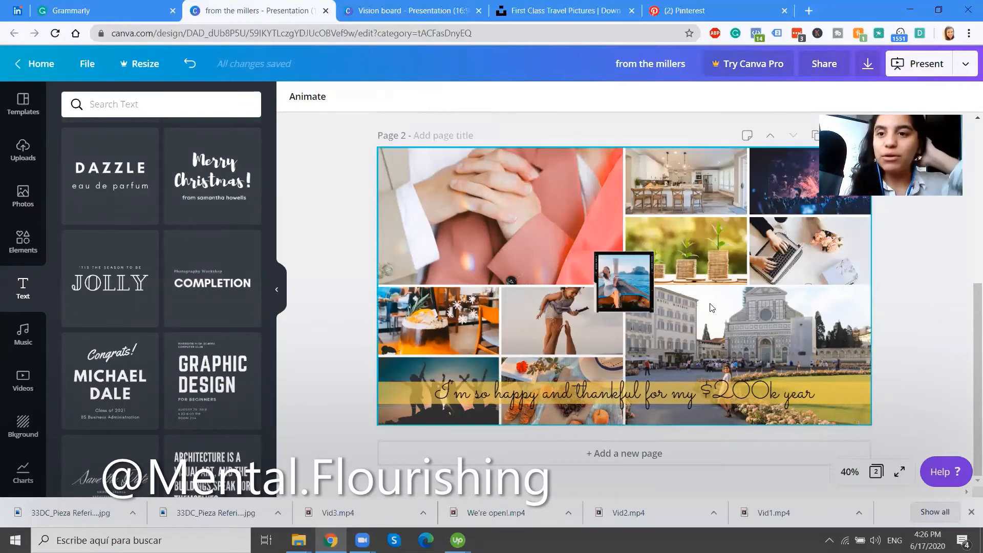
left_click(867, 61)
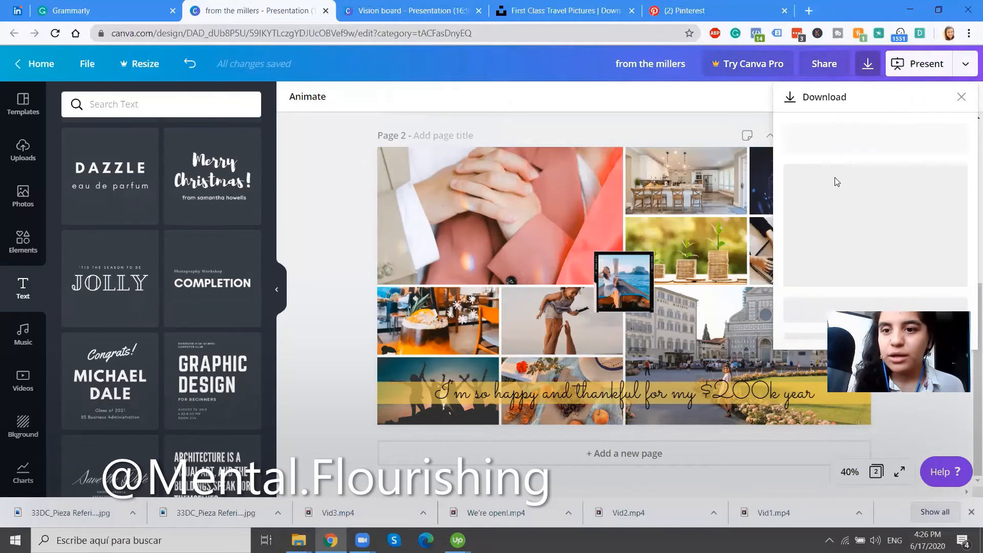
left_click(835, 153)
left_click(820, 83)
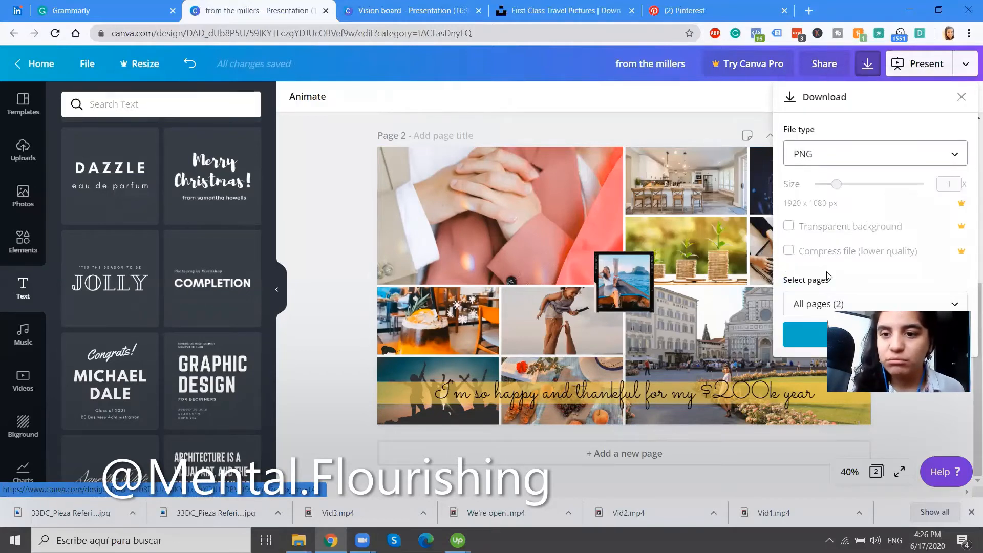
left_click(808, 307)
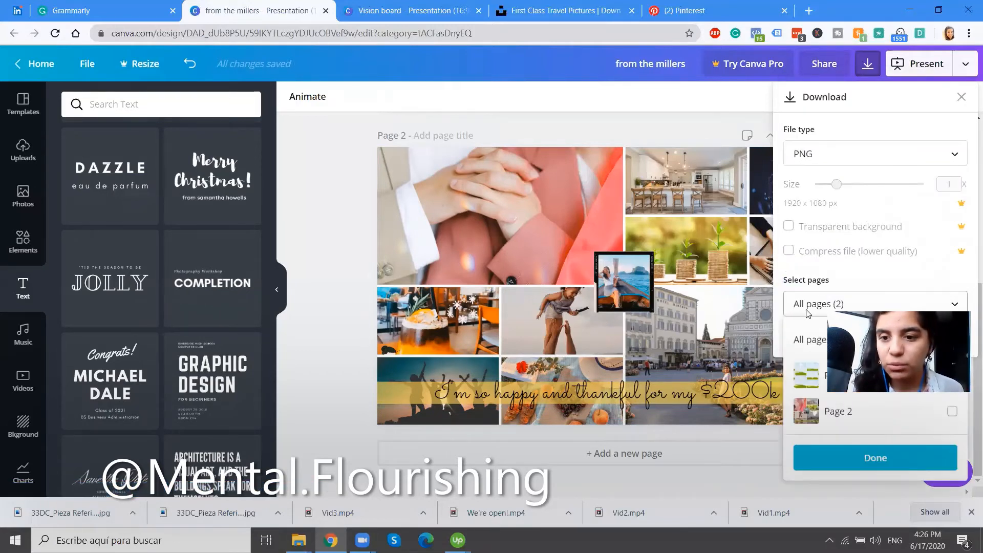
left_click(808, 309)
left_click(340, 261)
Delete page 1 with the empty placeholder photo grid
scroll(340, 261, "up", 5)
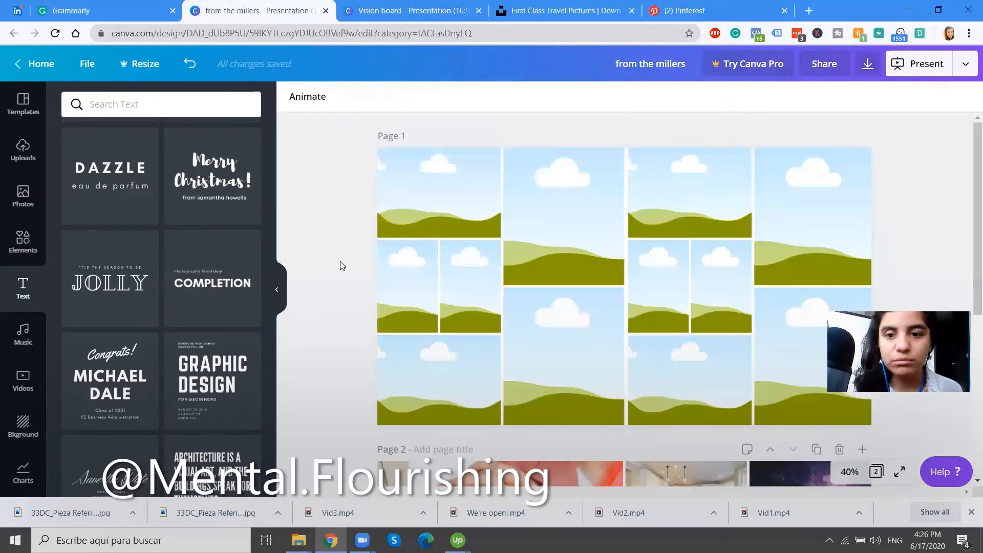
left_click(839, 137)
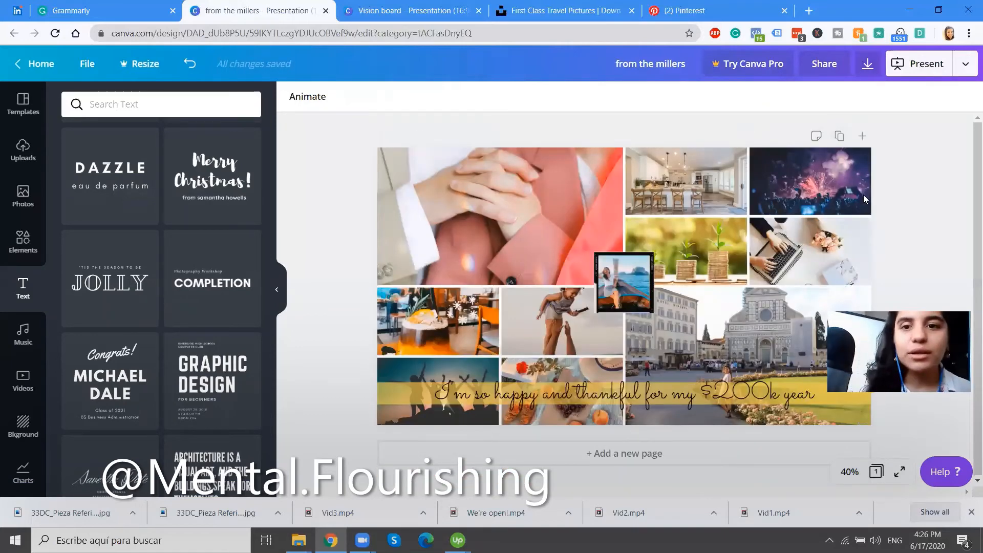
Rename the design as "Mi Vision Boards"
key("BackSpace")
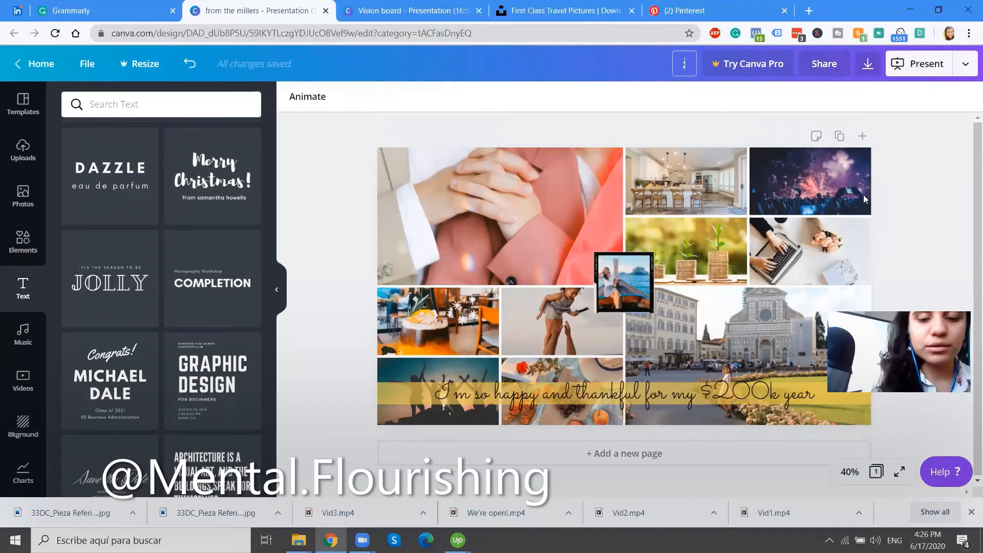
type("Mi V")
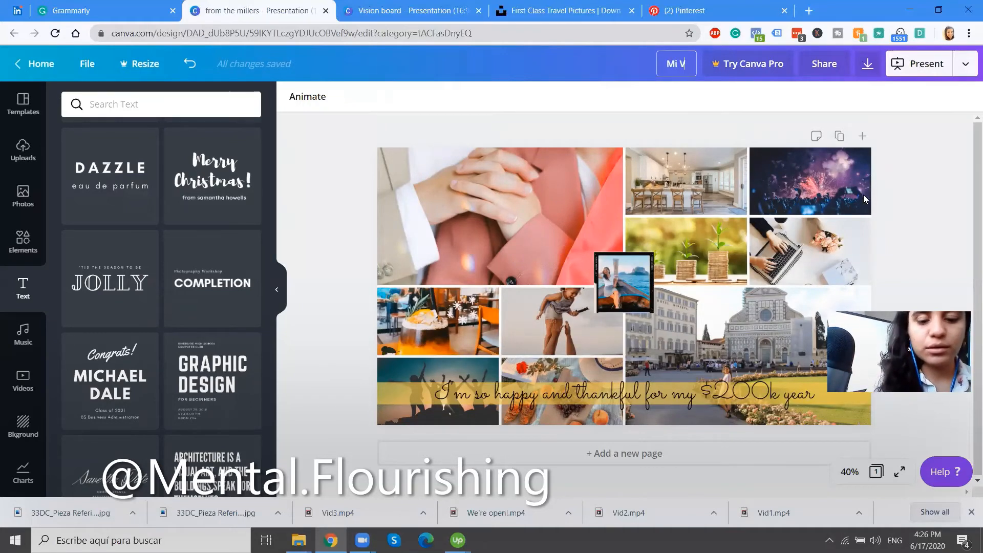
type("ision Boards")
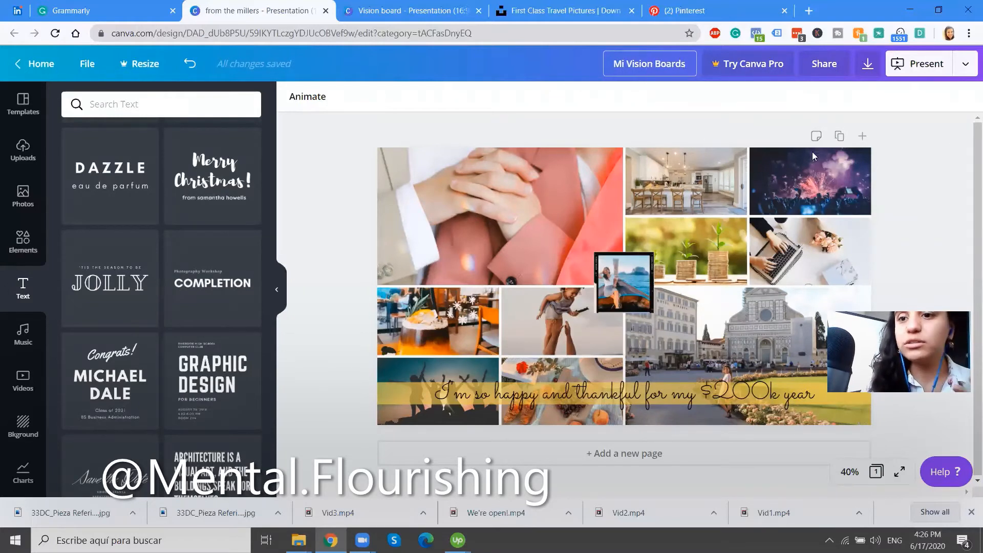
left_click(936, 147)
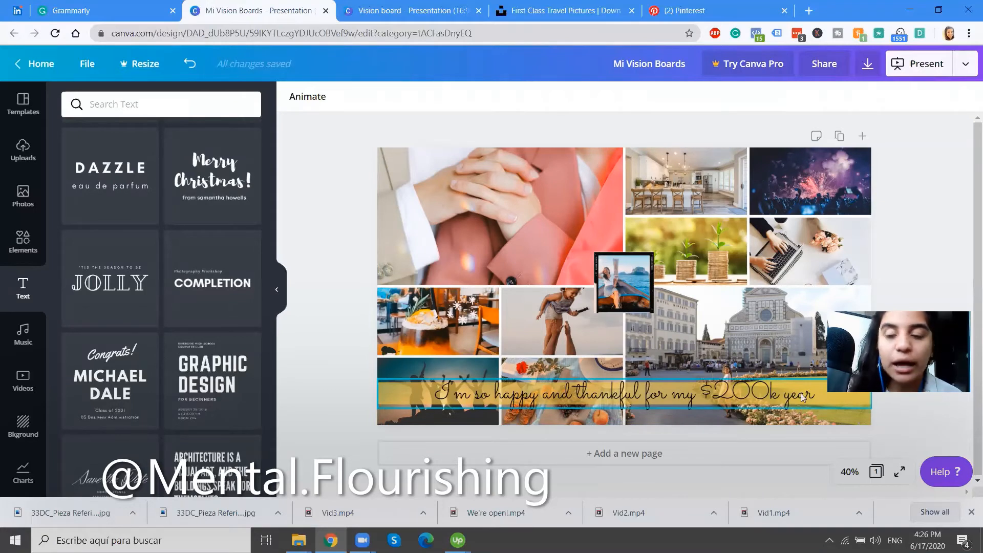
Download the vision board design as a PNG image
left_click(867, 64)
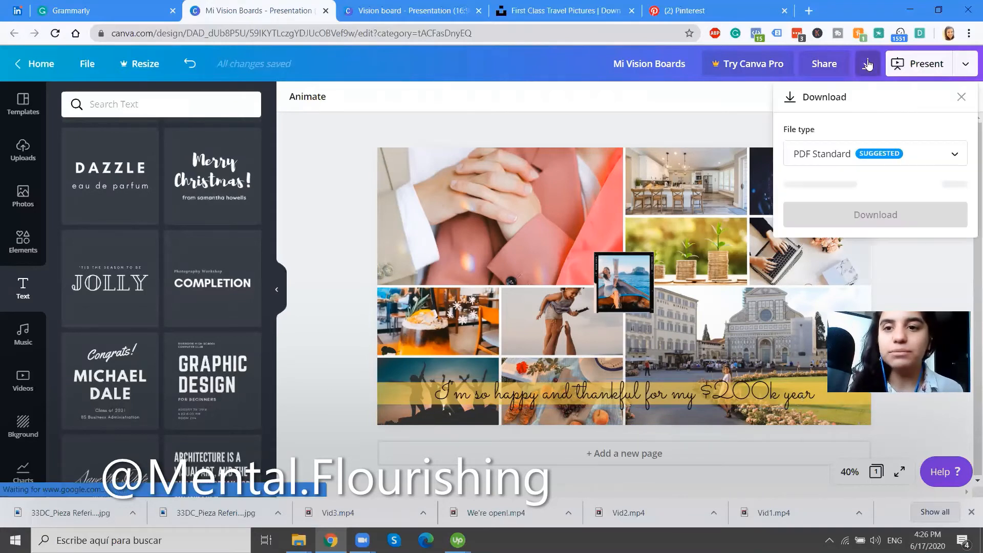
left_click(828, 148)
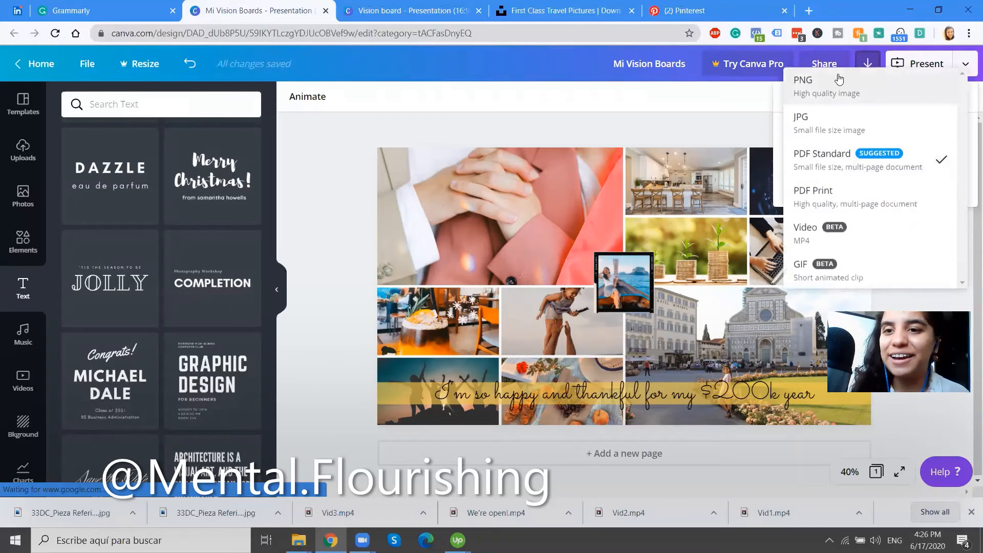
left_click(822, 81)
left_click(829, 286)
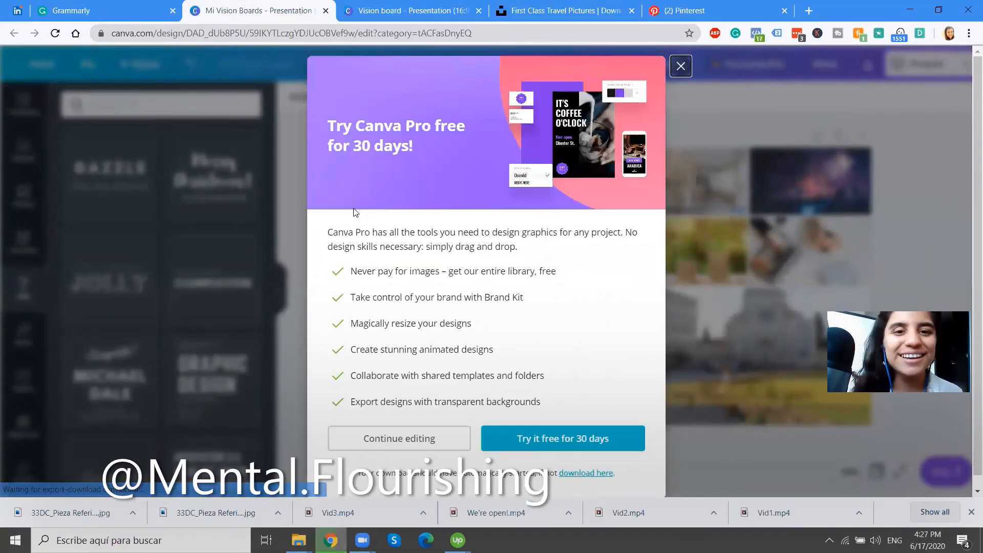
Save the downloaded PNG to the desktop (Escritorio) as VisionBoard2020 and dismiss the Canva Pro offer
scroll(246, 204, "up", 5)
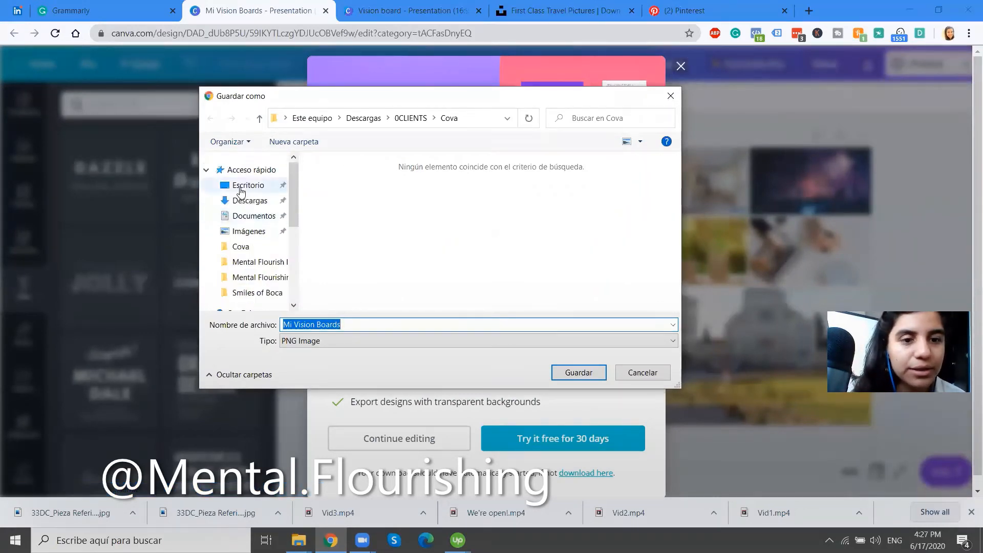
right_click(241, 192)
key("Escape")
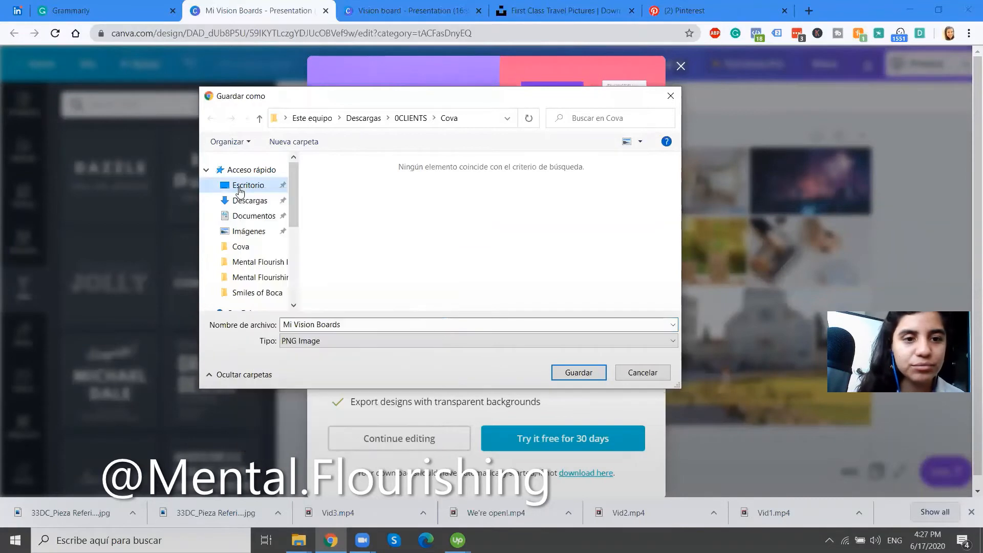
left_click(239, 189)
triple_click(354, 327)
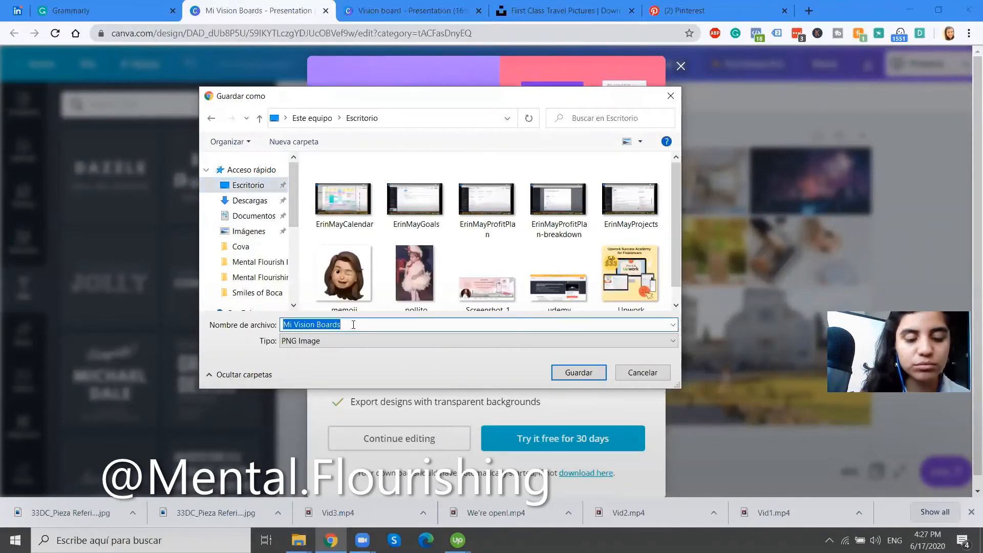
type("Vi")
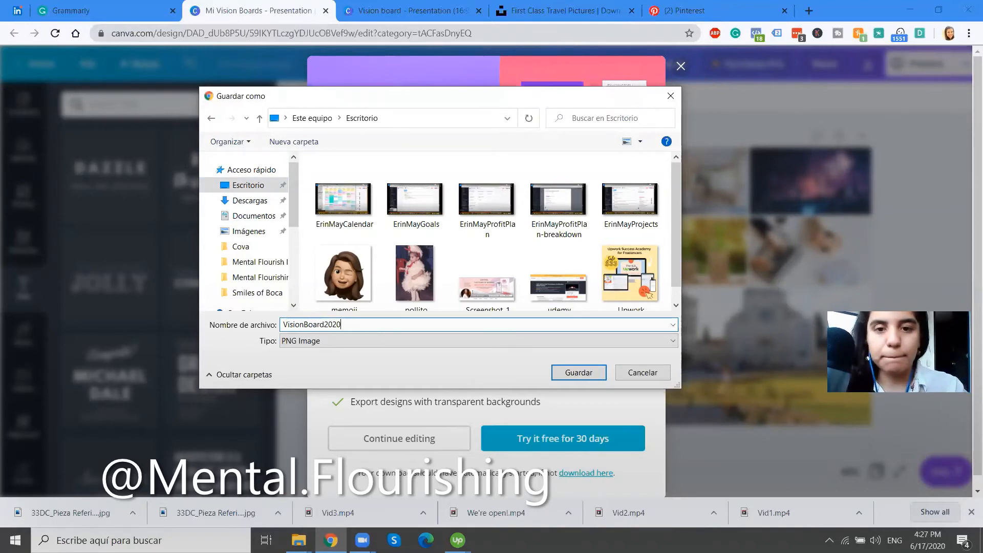
key("Return")
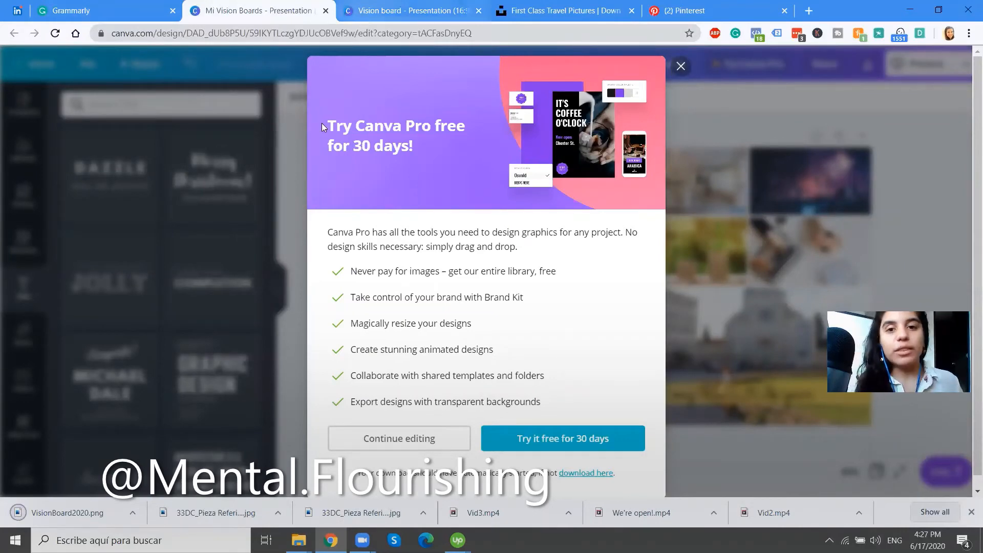
key("Escape")
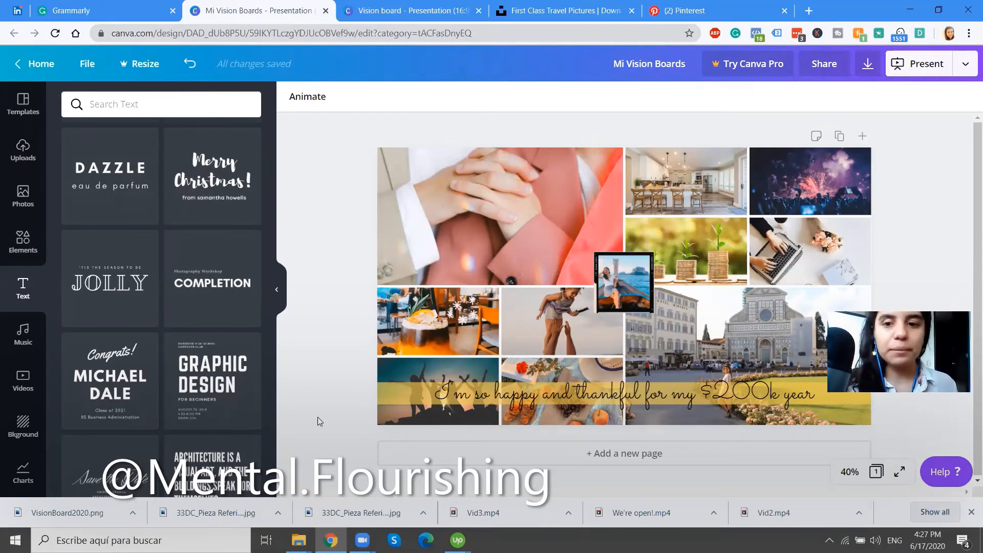
Show the Windows desktop to view the vision board wallpaper and return to the Canva design
left_click(500, 239)
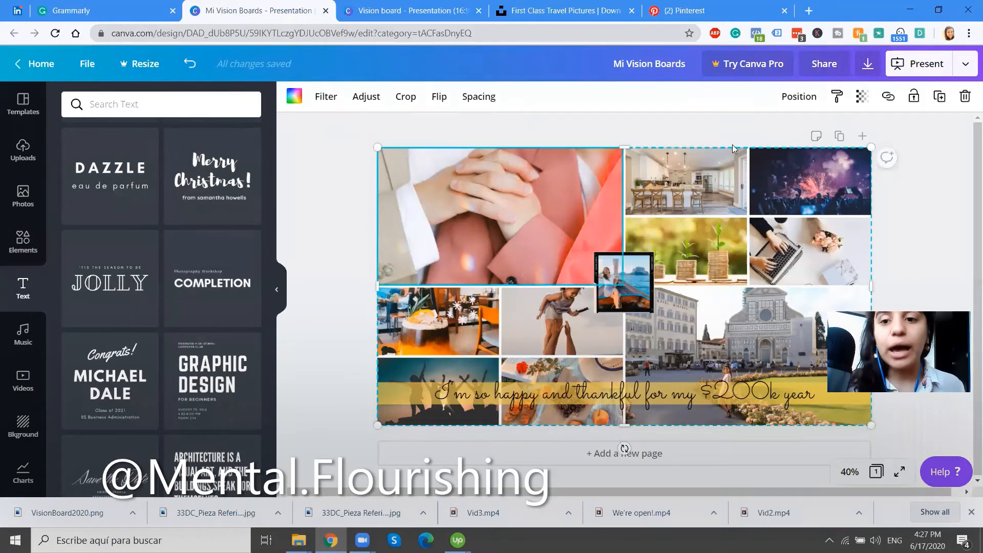
left_click(940, 191)
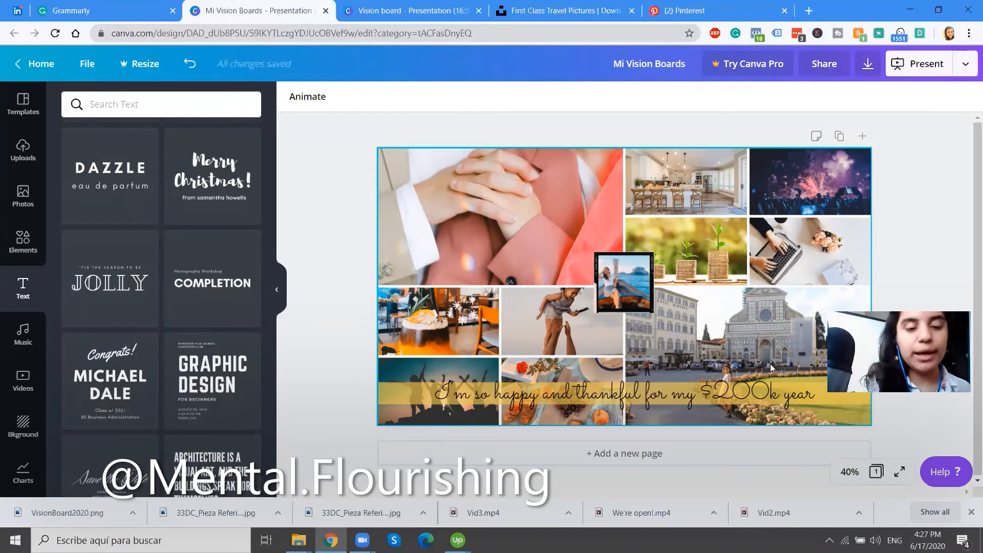
key("super+d")
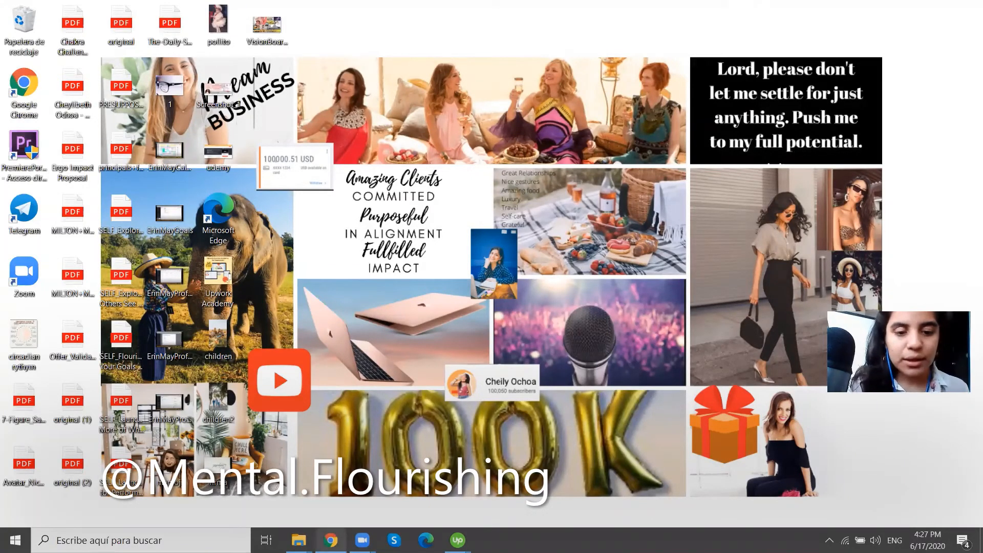
mouse_move(330, 540)
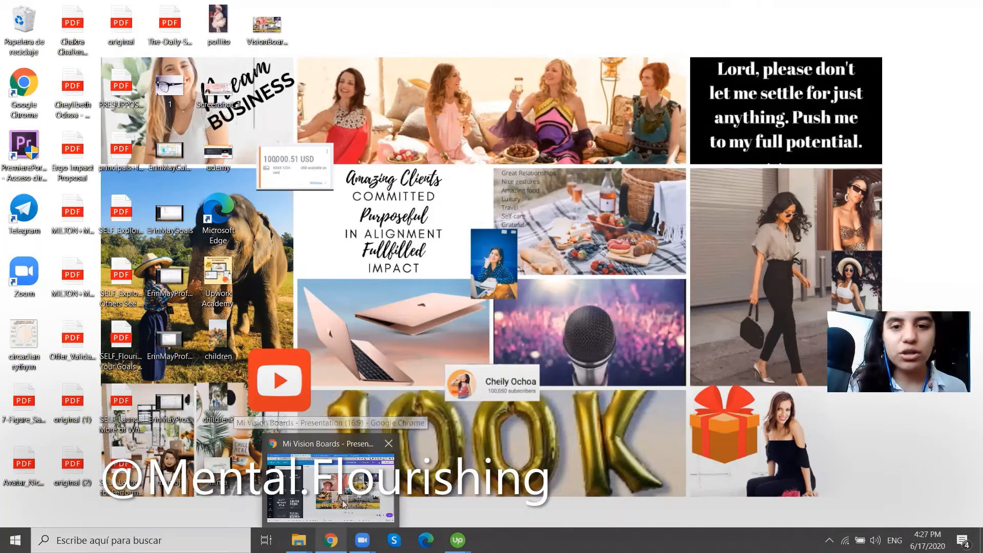
left_click(338, 520)
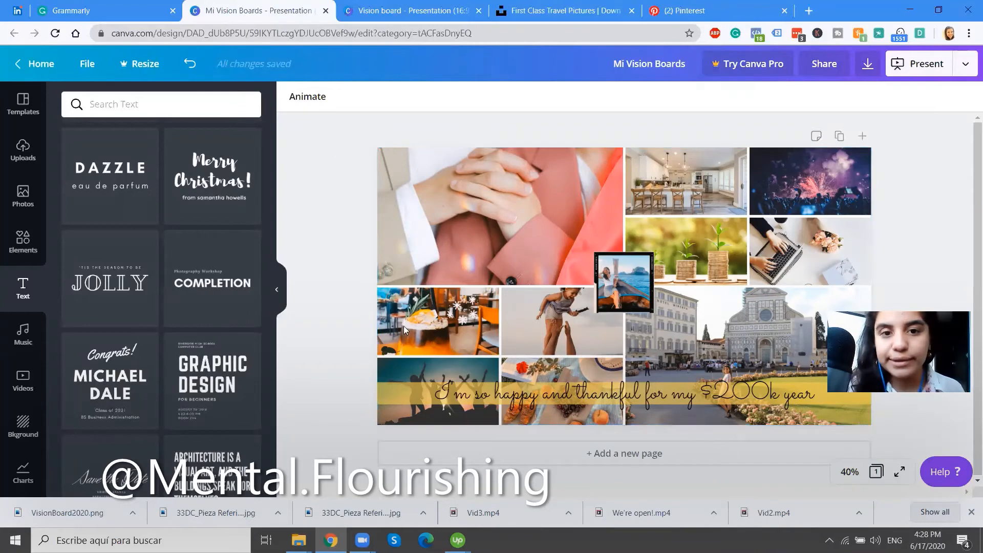
Try to select all the elements of the vision board together
left_click_drag(352, 128, 879, 448)
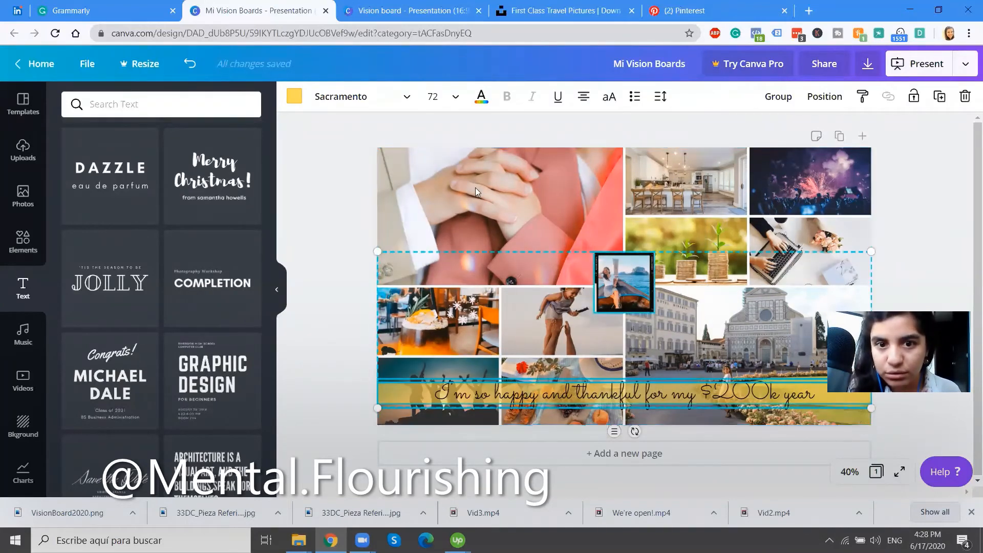
left_click(307, 186)
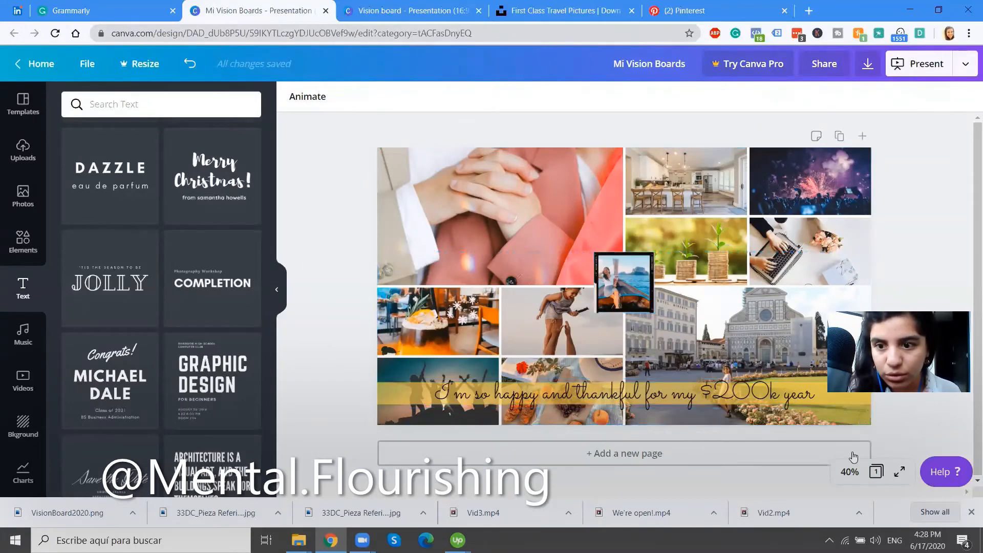
left_click_drag(723, 452, 264, 126)
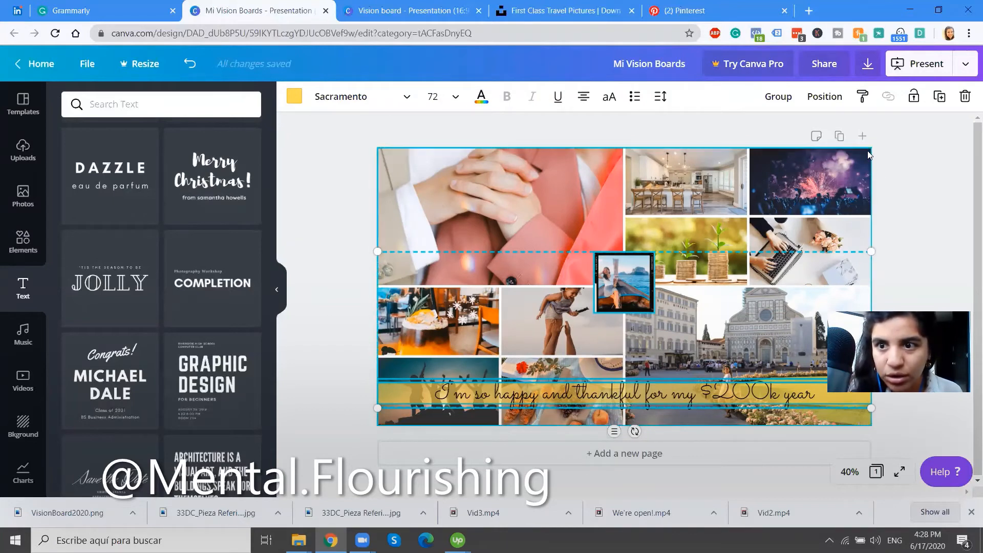
left_click(912, 188)
Add a blank second page and upload the VisionBoard2020 image from the desktop
left_click(624, 453)
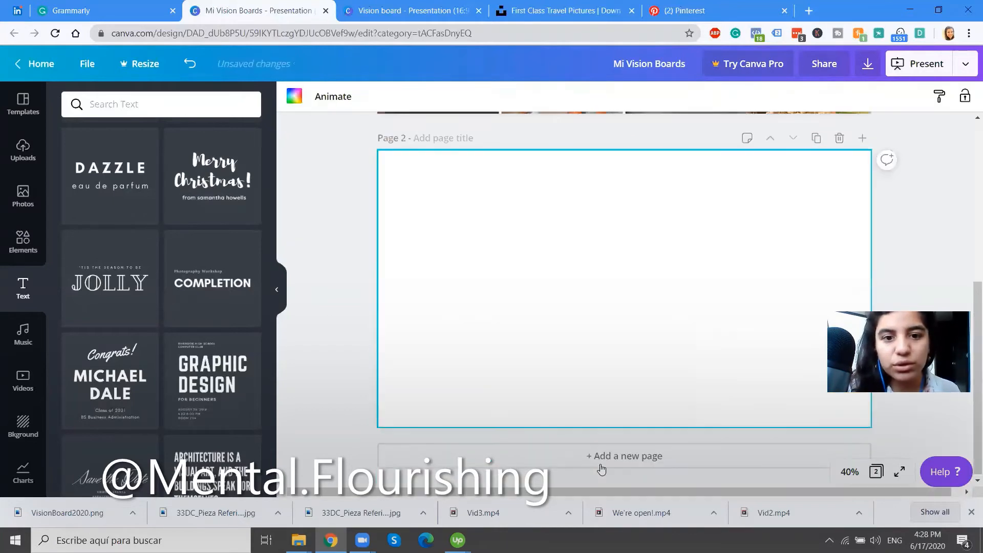
left_click(24, 153)
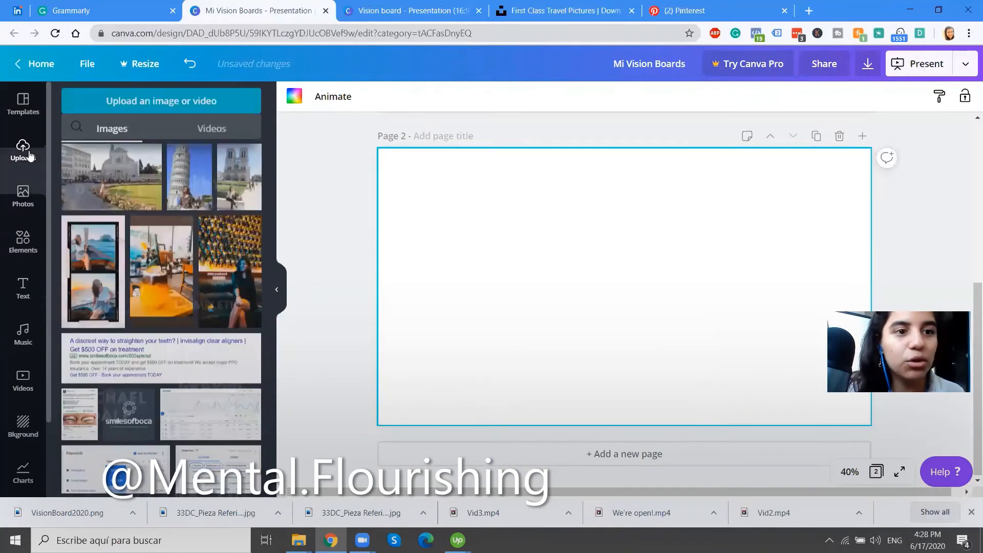
left_click(141, 106)
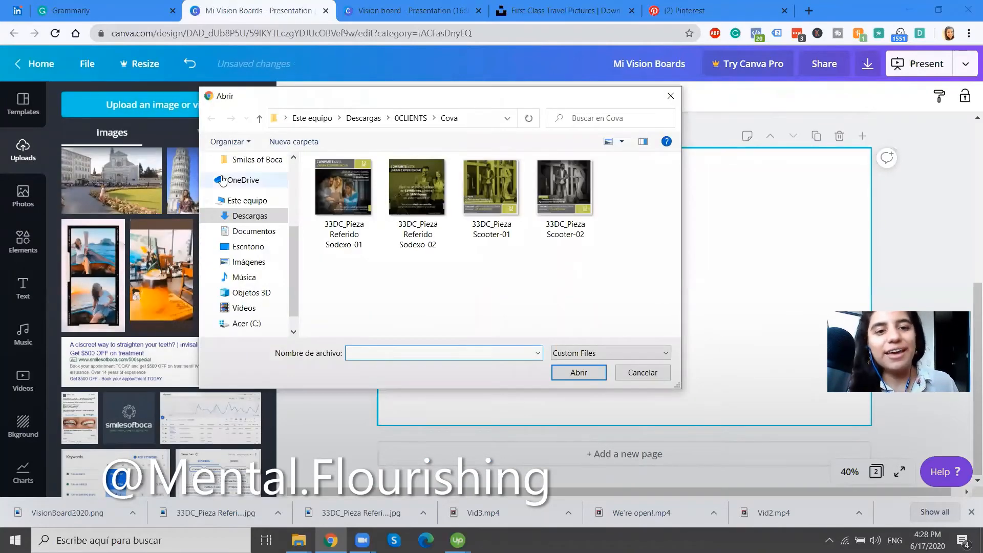
scroll(239, 191, "up", 5)
left_click(239, 192)
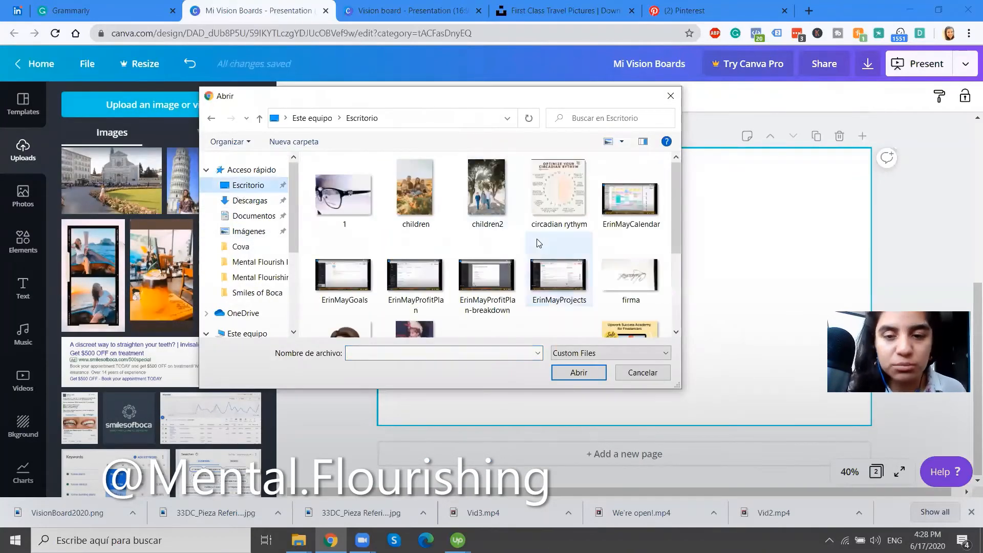
scroll(367, 302, "down", 3)
left_click(367, 302)
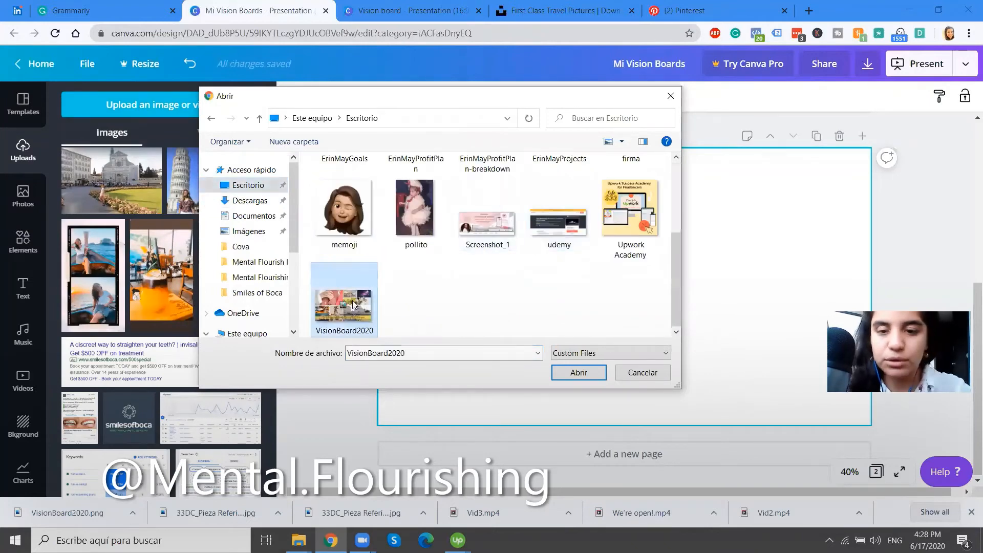
double_click(352, 300)
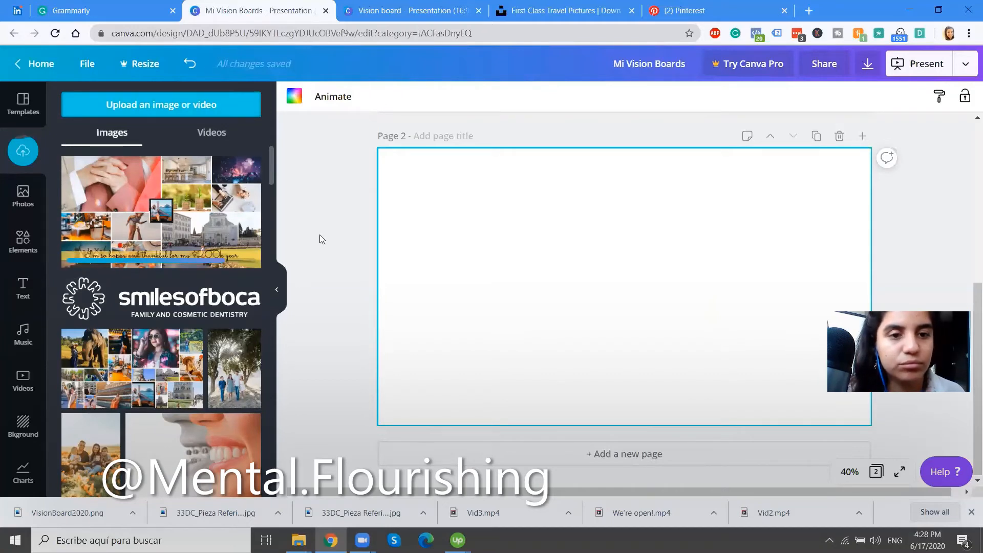
Place the uploaded vision board image on page 2, enlarge it and centre it on the page
left_click(130, 221)
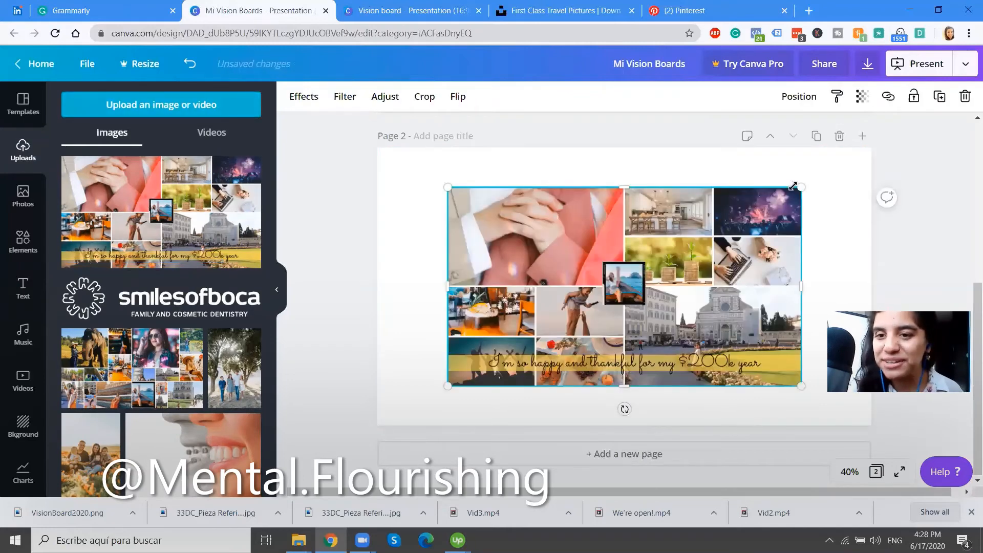
left_click_drag(824, 175, 863, 154)
left_click_drag(773, 226, 761, 231)
left_click(895, 240)
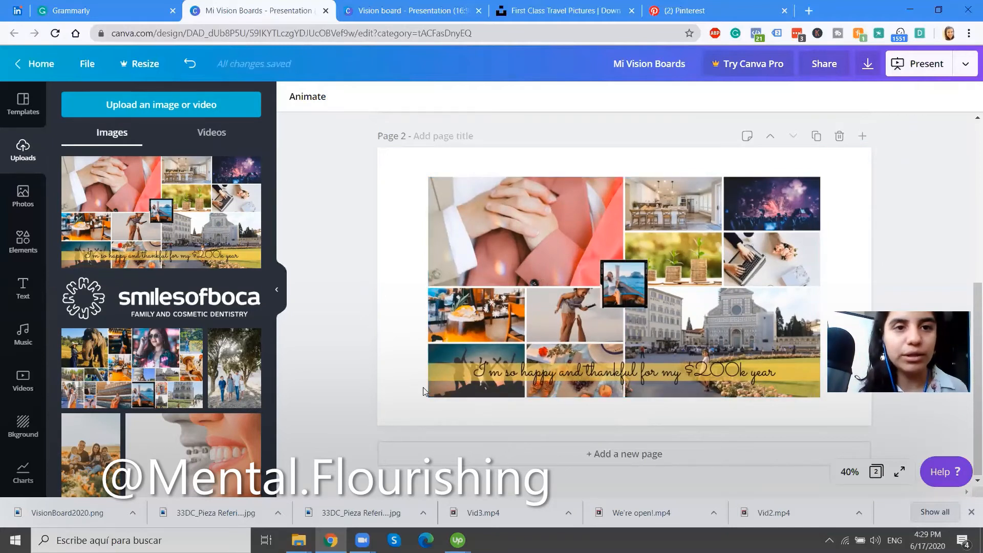
Examine the small photo and YouTube logo overlaid on page 3 of the "Vision board" design, and return to "Mi Vision Boards"
left_click(443, 17)
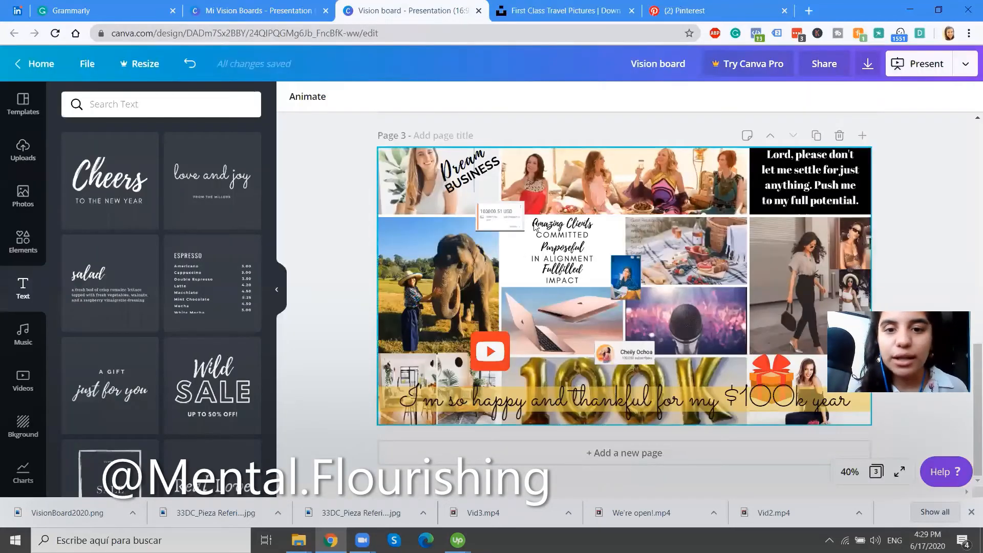
left_click(626, 277)
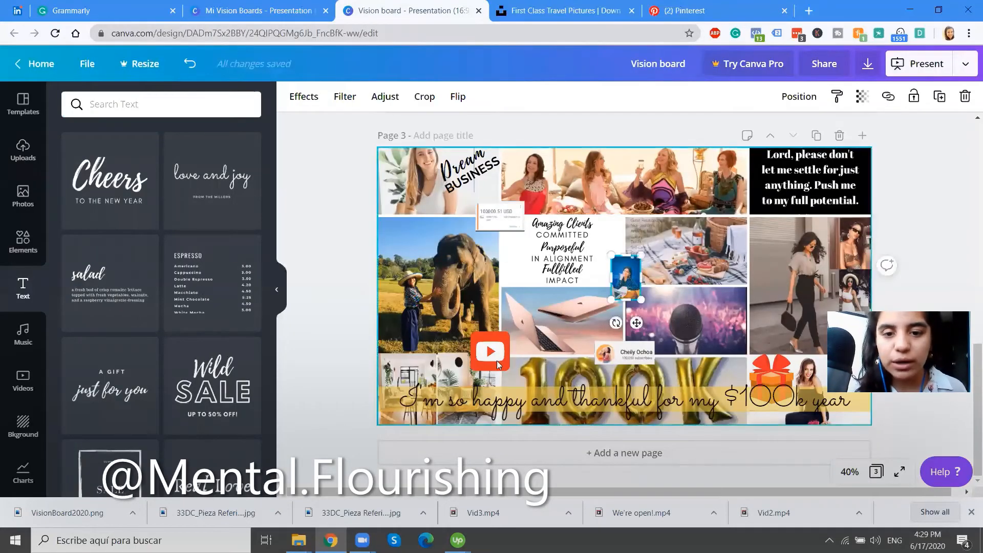
left_click(495, 360)
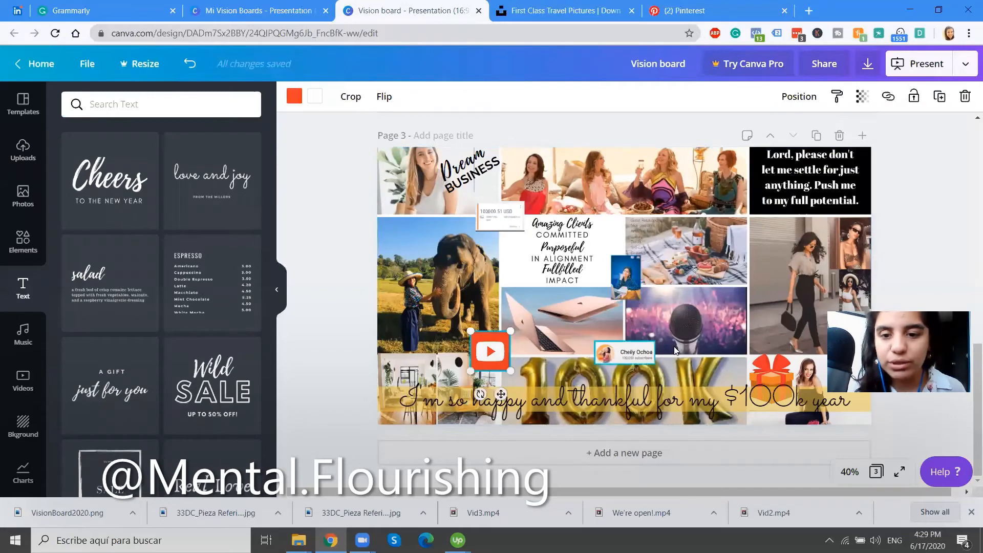
left_click(939, 242)
left_click(261, 15)
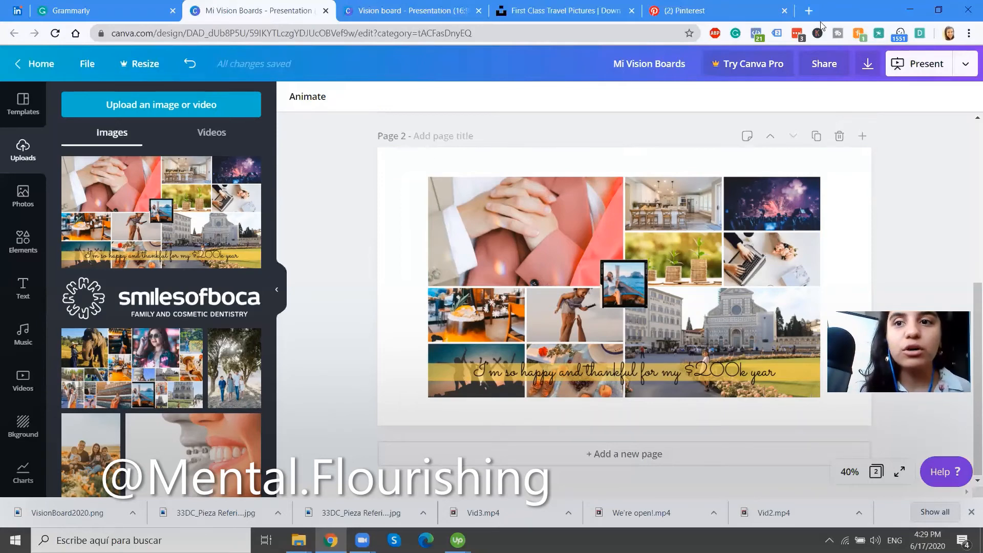
Open the canva.com home page in a new browser tab and look over its design types
left_click(809, 10)
type("canva.com")
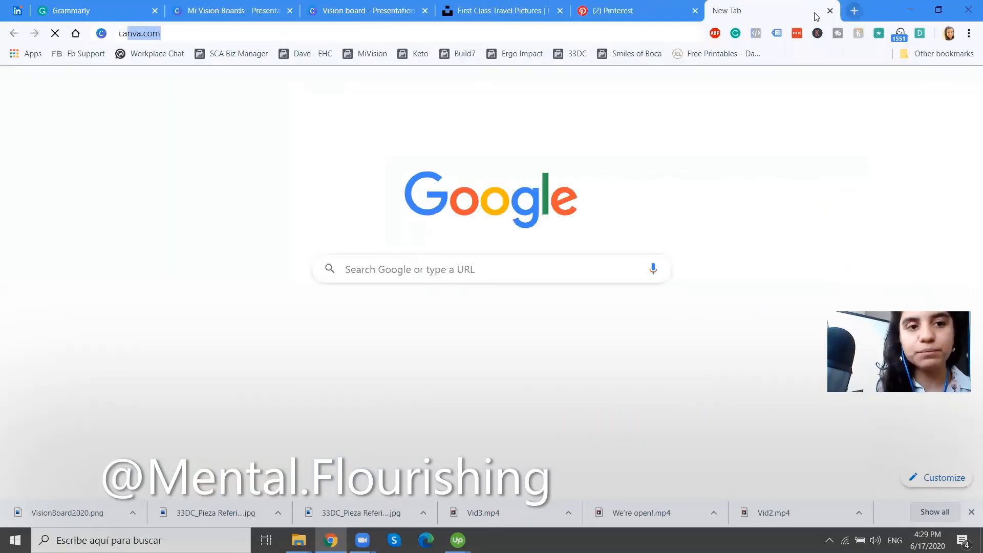
key("Return")
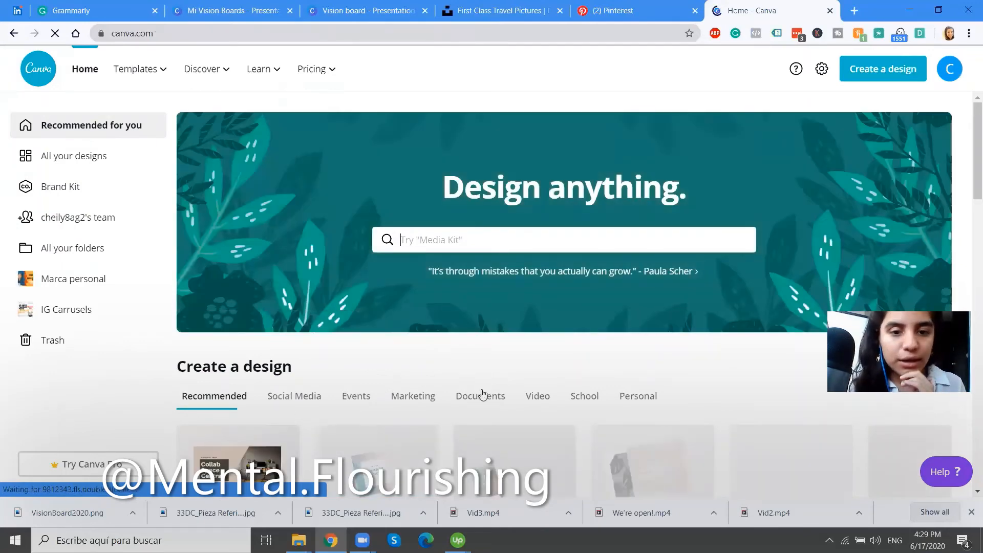
scroll(482, 391, "down", 5)
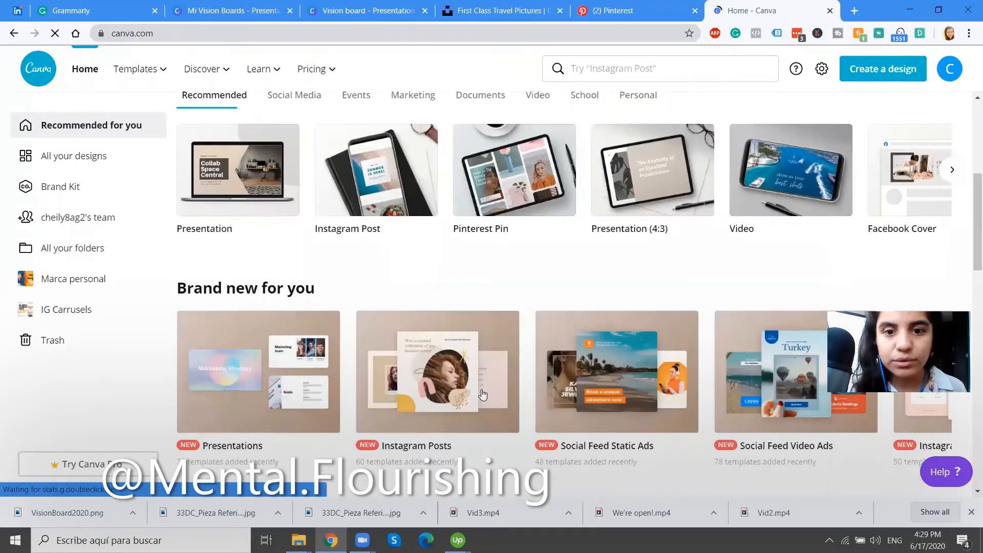
scroll(483, 391, "up", 3)
scroll(481, 389, "up", 3)
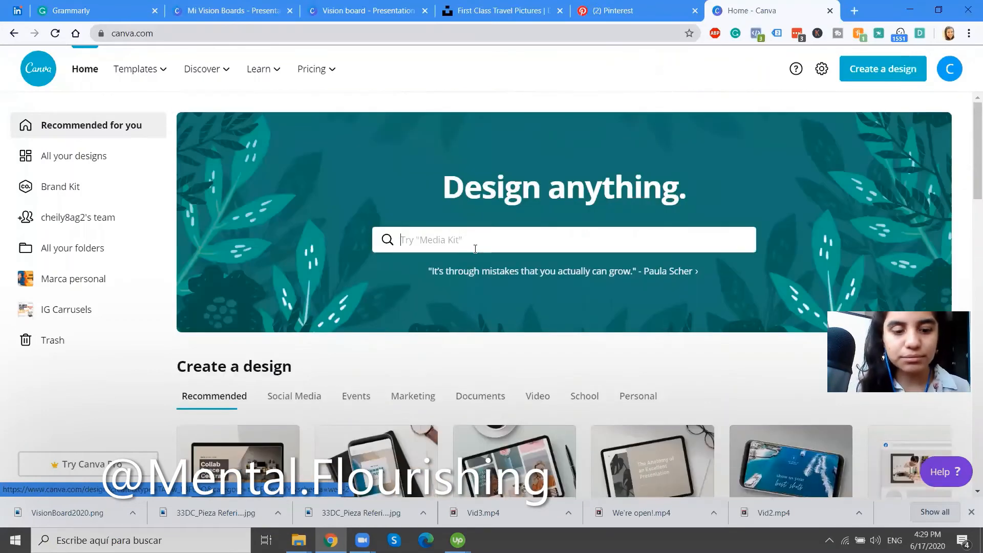
Search Canva for the Instagram Story design type and open its templates
left_click(475, 249)
type("s")
type("tagram st")
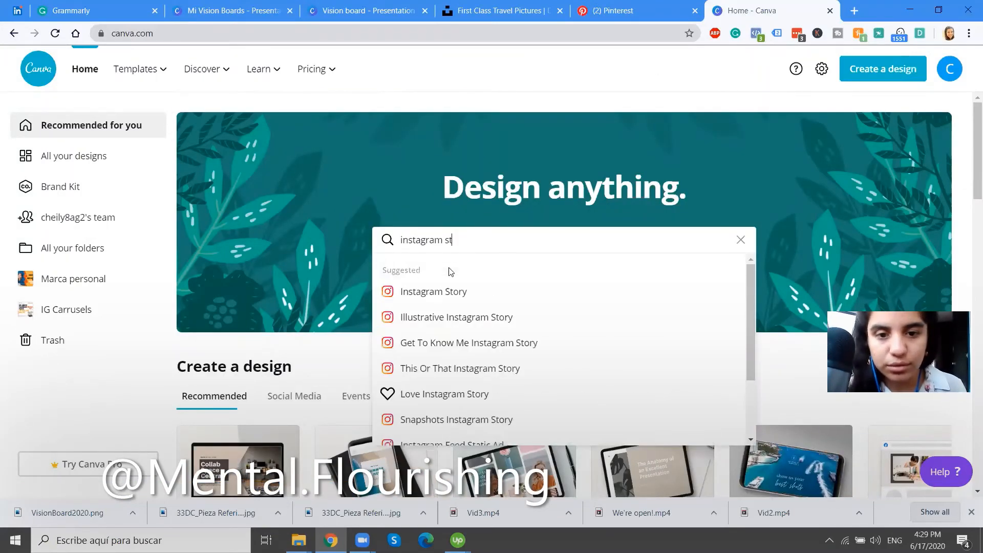
left_click(440, 293)
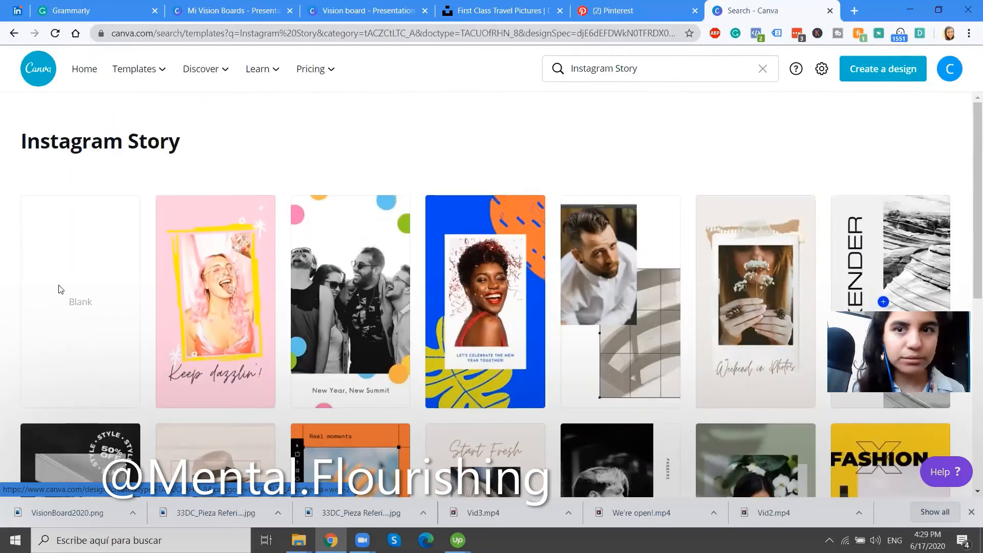
Create a blank Instagram Story design and close the template search page
left_click(60, 288)
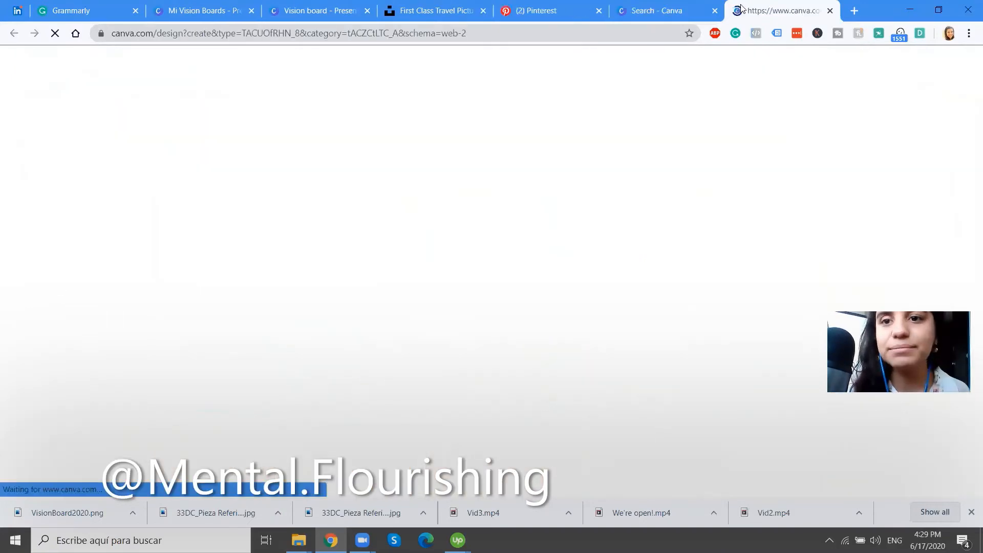
left_click(715, 11)
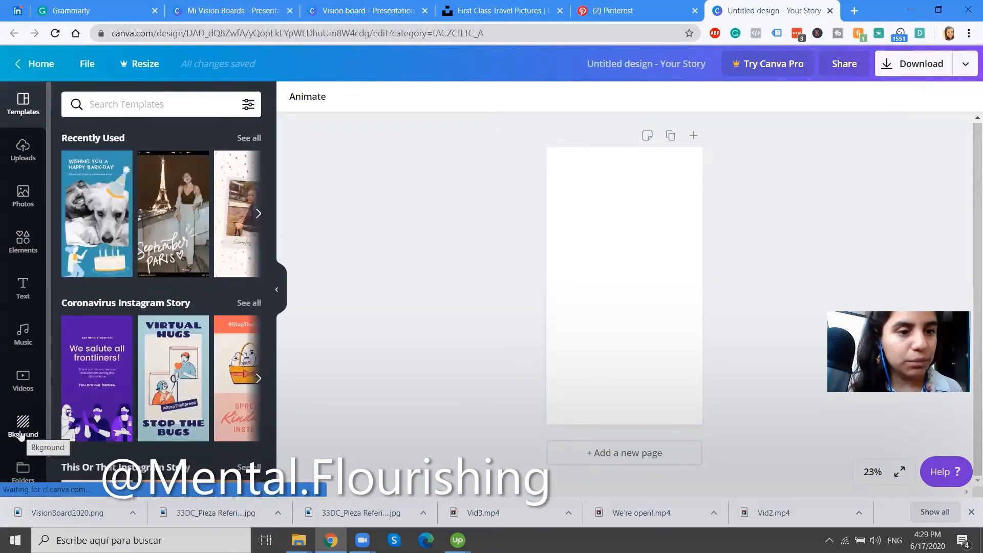
Try the orange sunset skyline photo as the story's background
left_click(21, 435)
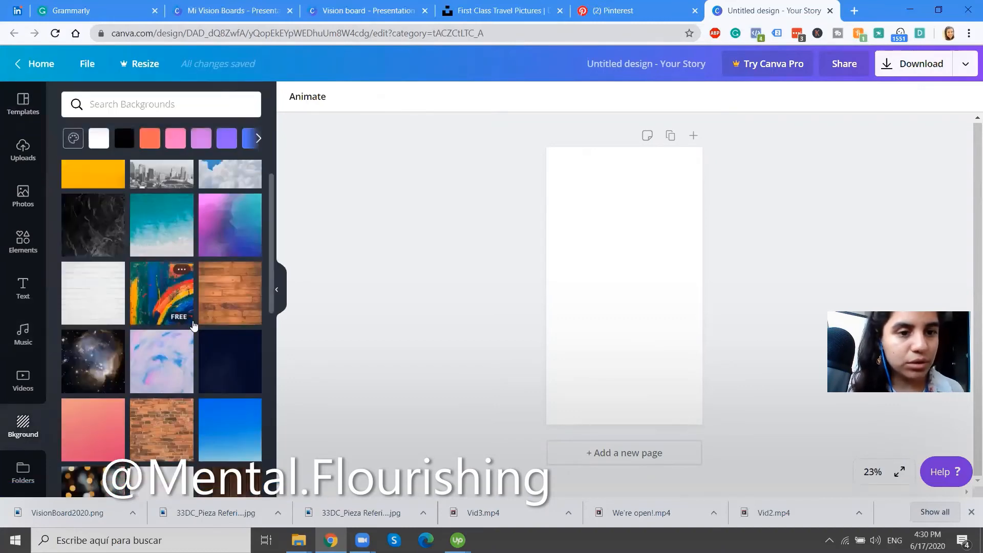
scroll(194, 325, "down", 1)
scroll(176, 335, "down", 5)
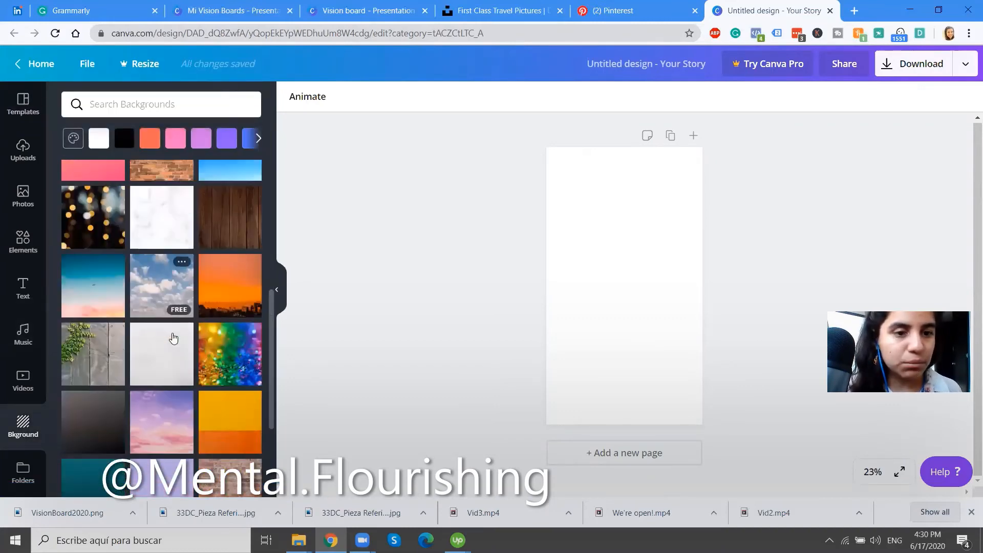
right_click(217, 297)
left_click(225, 289)
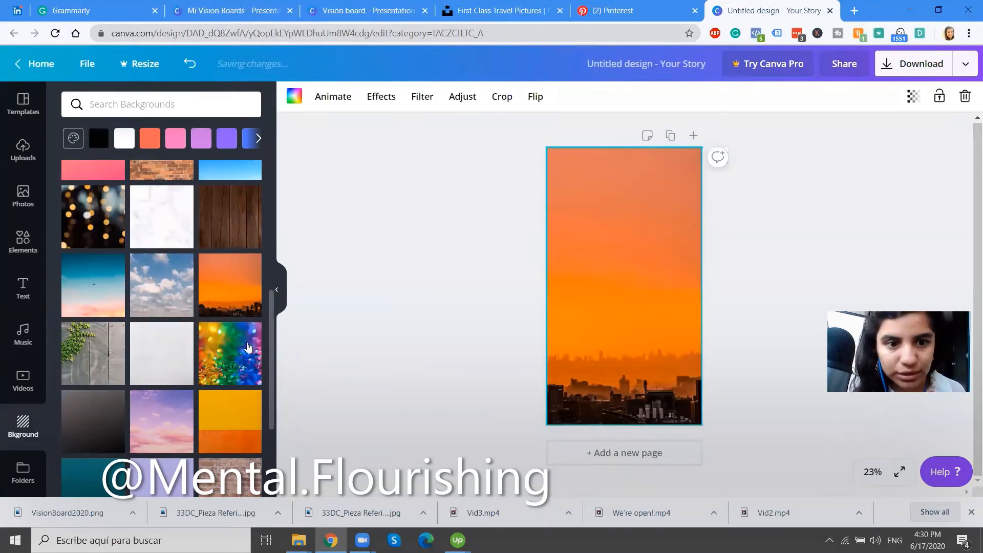
Try the glowing hearts image as the story's background
scroll(248, 348, "down", 5)
scroll(248, 348, "down", 4)
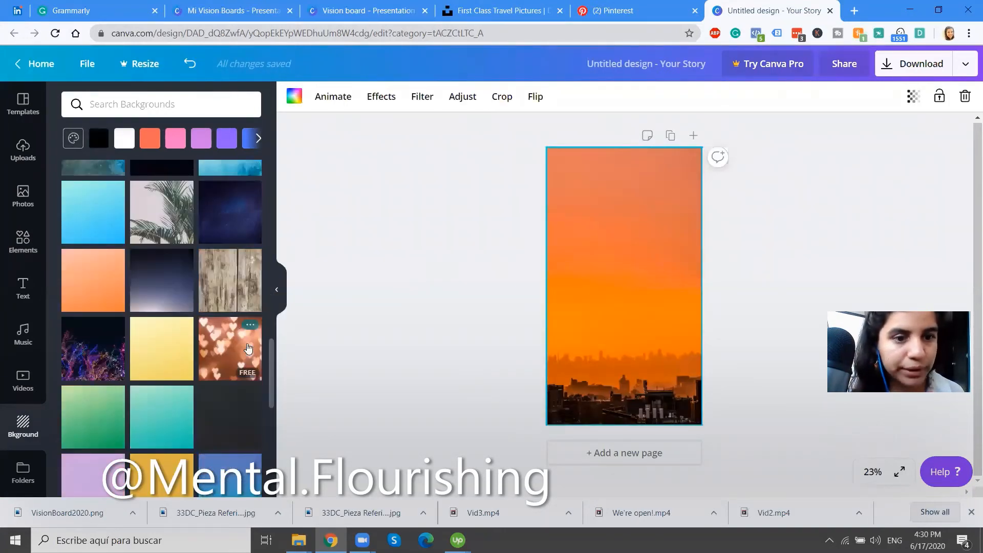
left_click(226, 342)
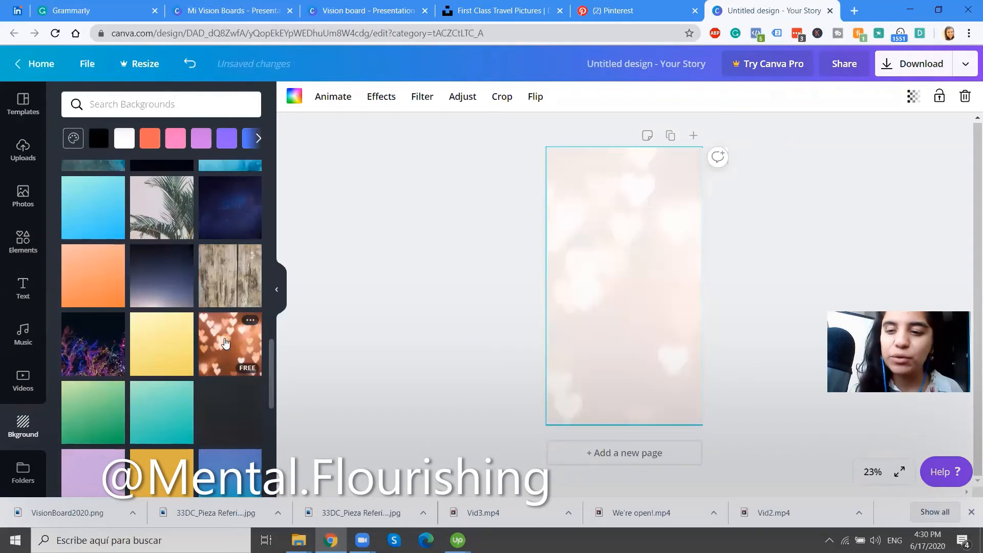
Try the blue-and-beige cloudy sky image as the story's background
scroll(164, 368, "down", 4)
scroll(162, 367, "down", 6)
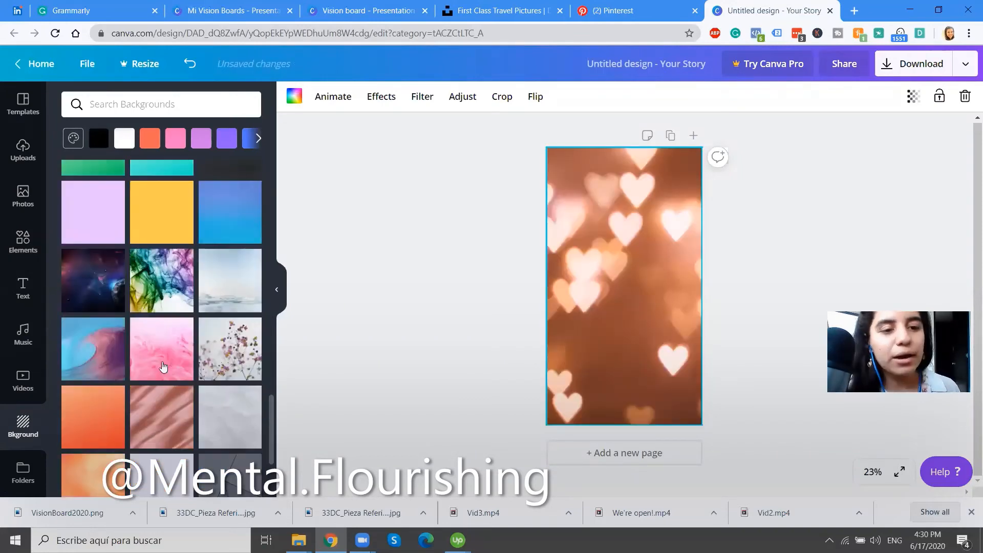
scroll(163, 367, "down", 6)
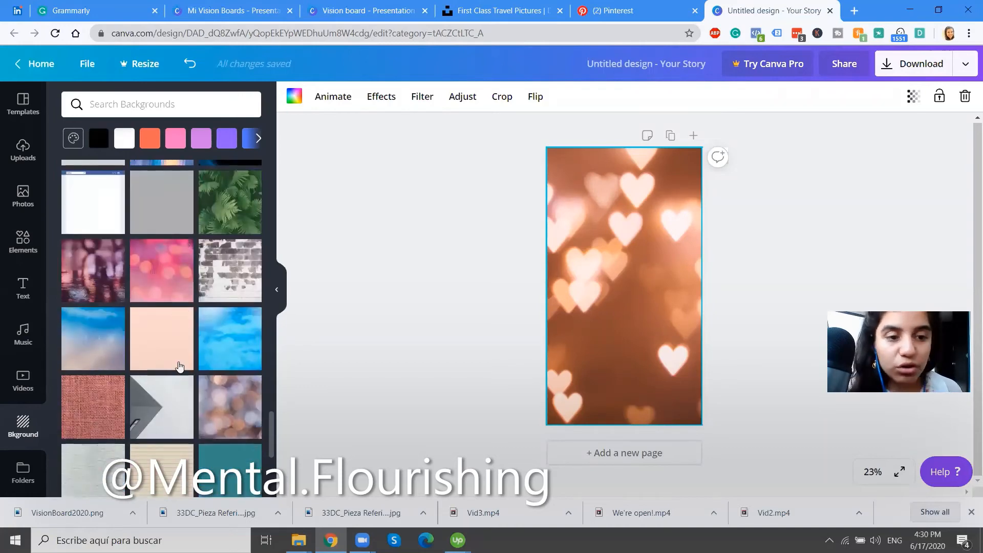
left_click(103, 336)
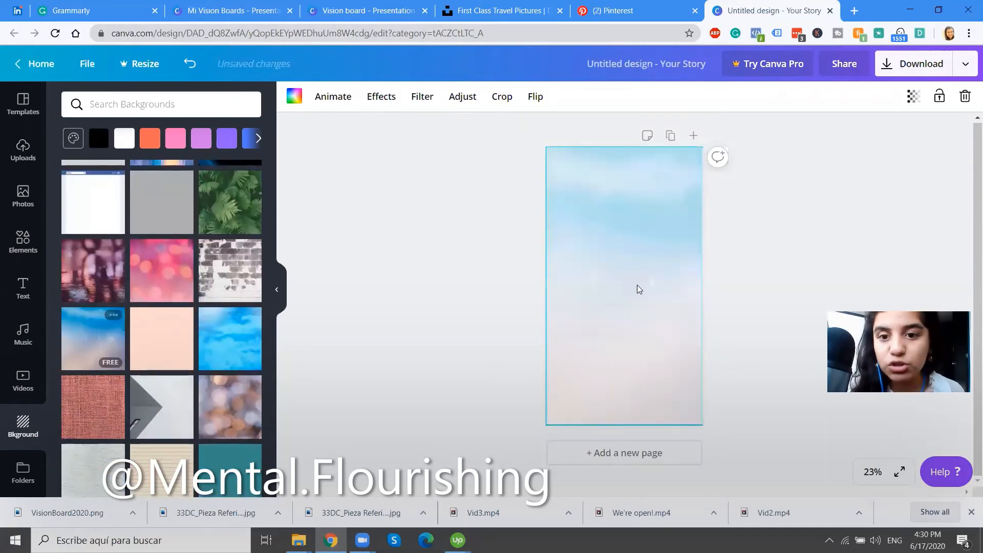
Set the purple-and-pink cloudy sky photo as the story's background
scroll(162, 261, "down", 10)
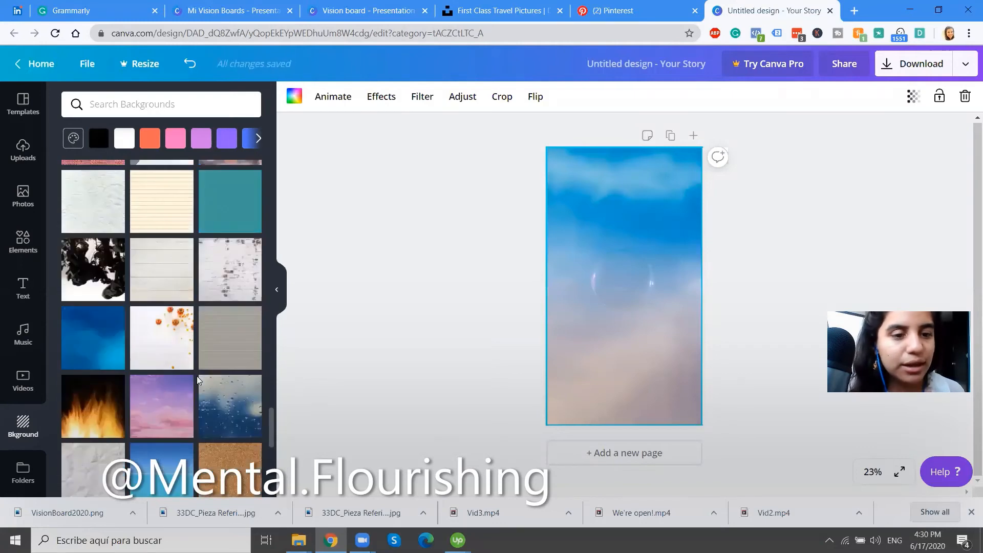
left_click(162, 261)
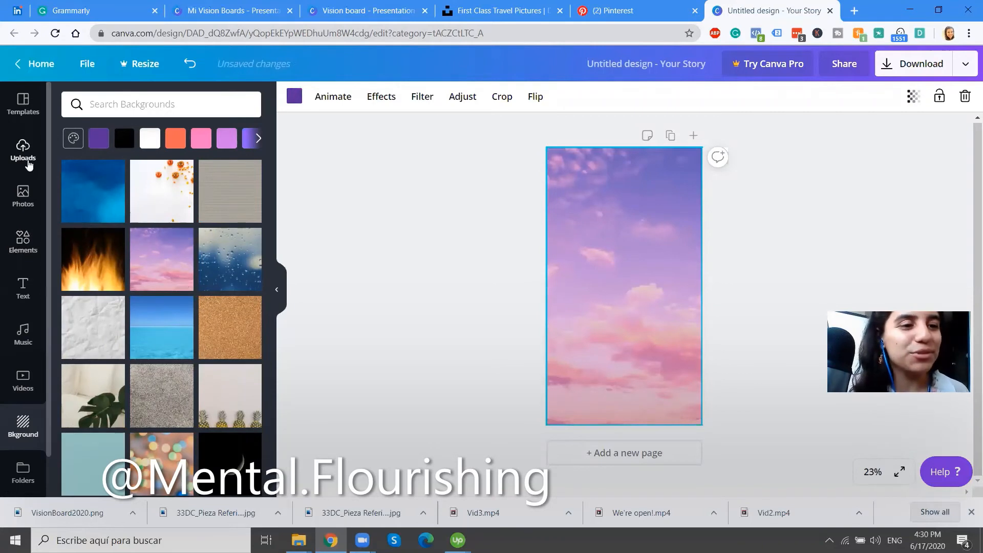
Add the uploaded vision board image to the story and enlarge it to span the full page width
left_click(23, 157)
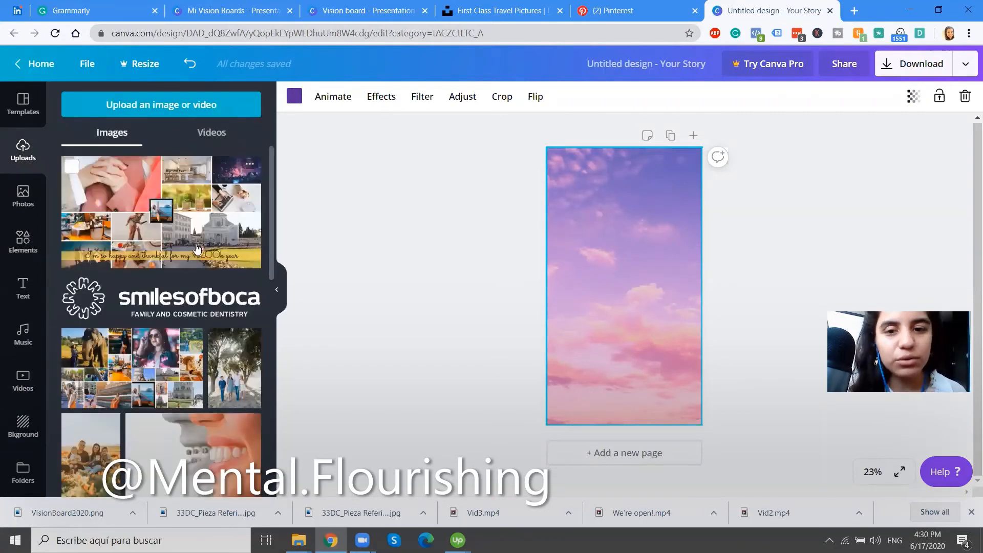
left_click(233, 256)
left_click_drag(683, 320, 701, 329)
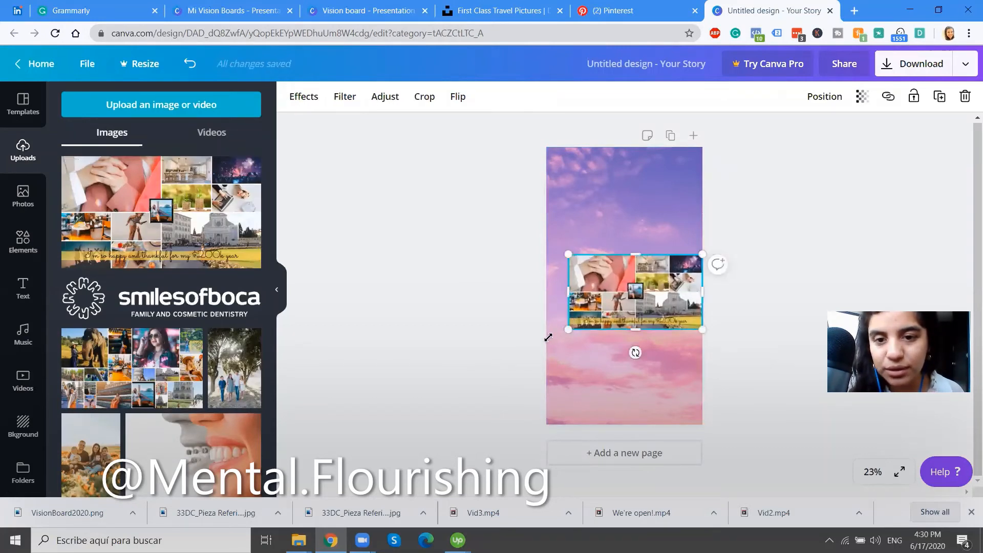
left_click_drag(548, 337, 546, 342)
left_click(744, 303)
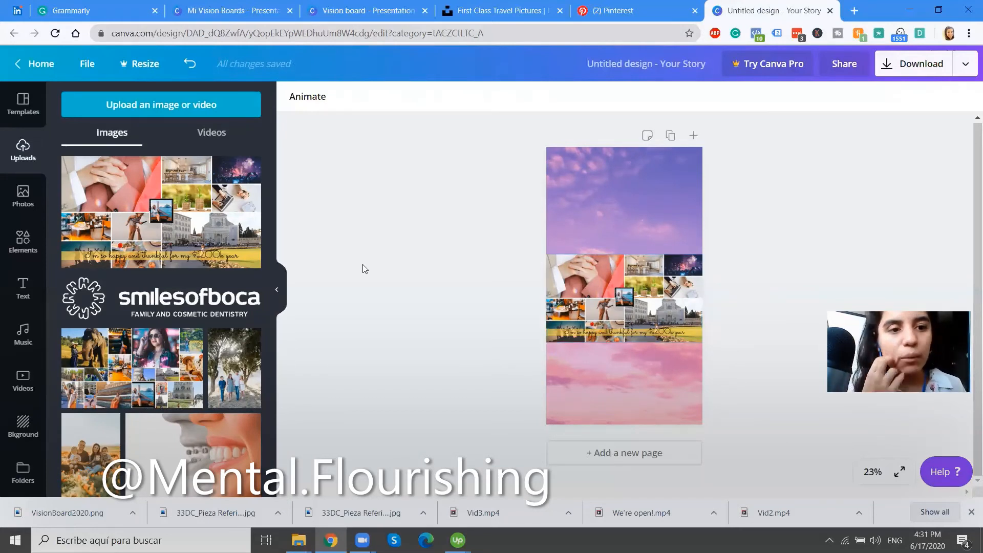
Place the "love and joy" text combination above the vision board image and delete its small second line
left_click(23, 302)
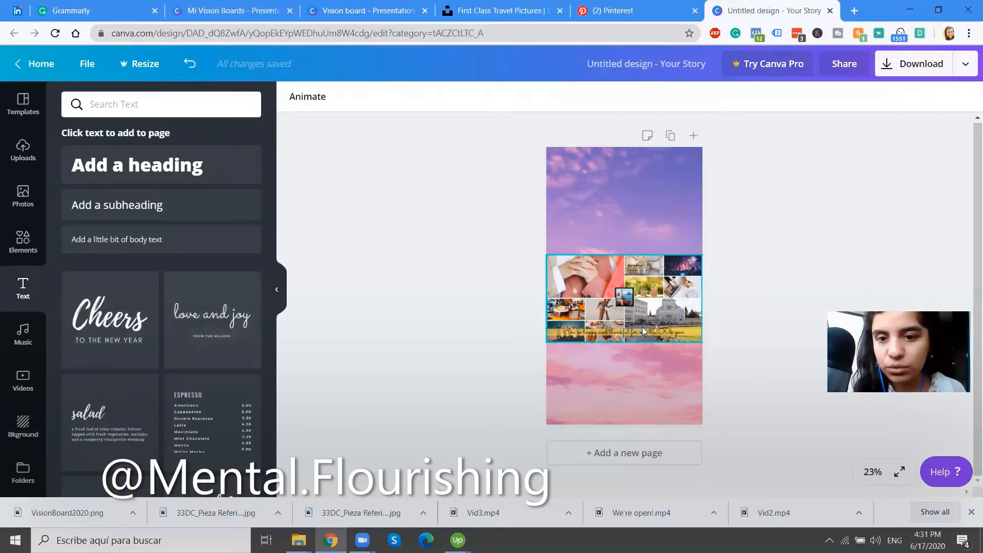
left_click_drag(627, 278, 627, 203)
left_click(795, 105)
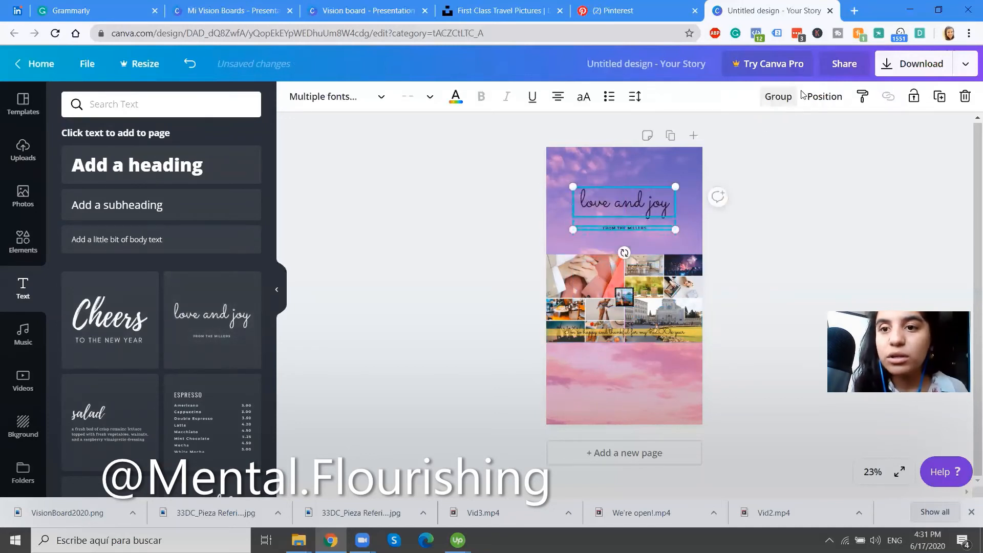
left_click(782, 202)
left_click(614, 231)
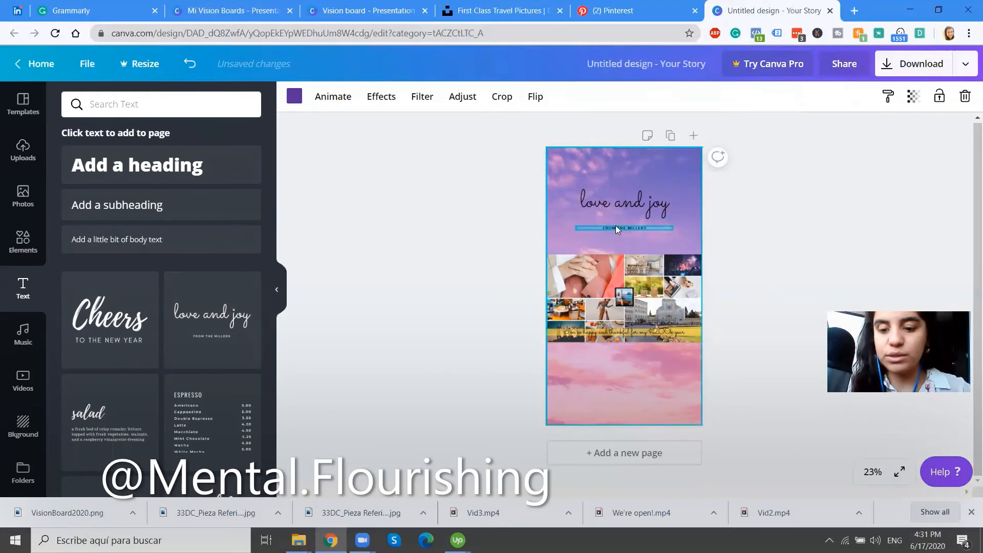
left_click(615, 225)
key("Delete")
Replace the "love and joy" text with "I'm so Happy & Thankful for my $200"
double_click(614, 202)
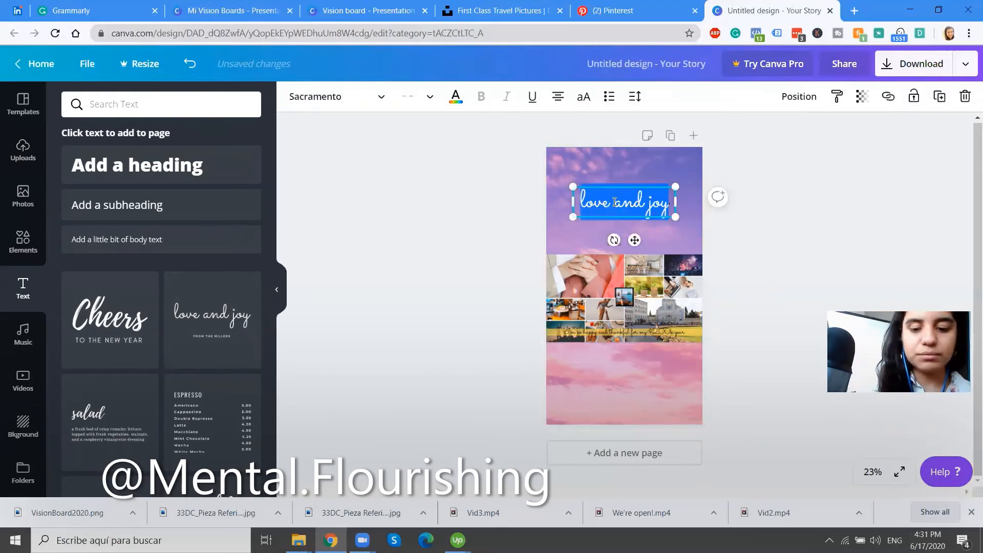
type("I'm so")
key("Caps_Lock")
type("H")
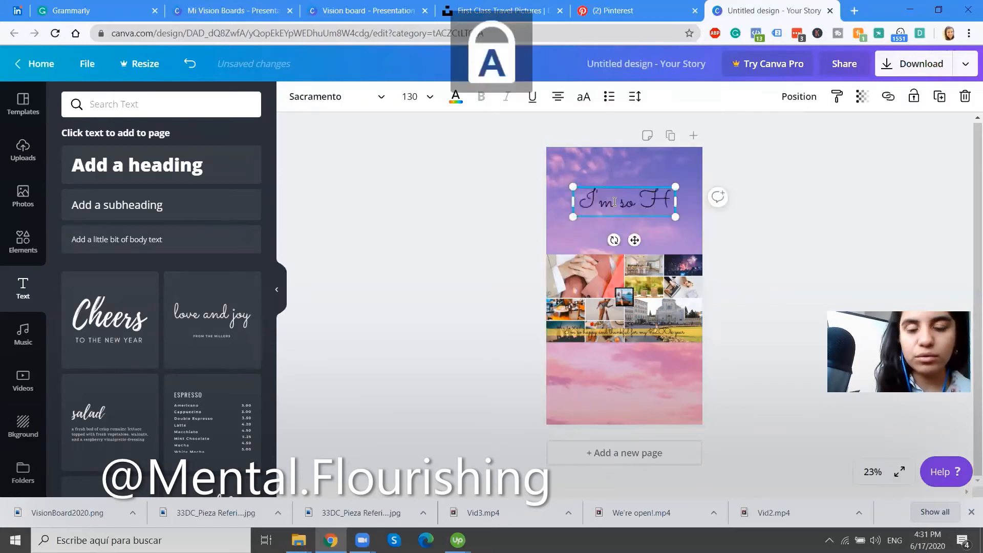
key("Caps_Lock")
type("appy")
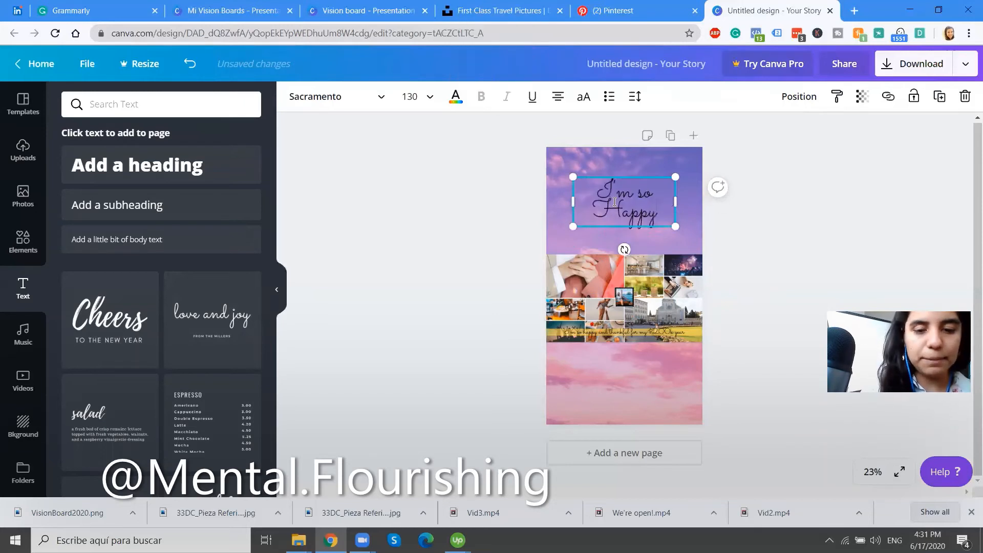
type(" & Thank")
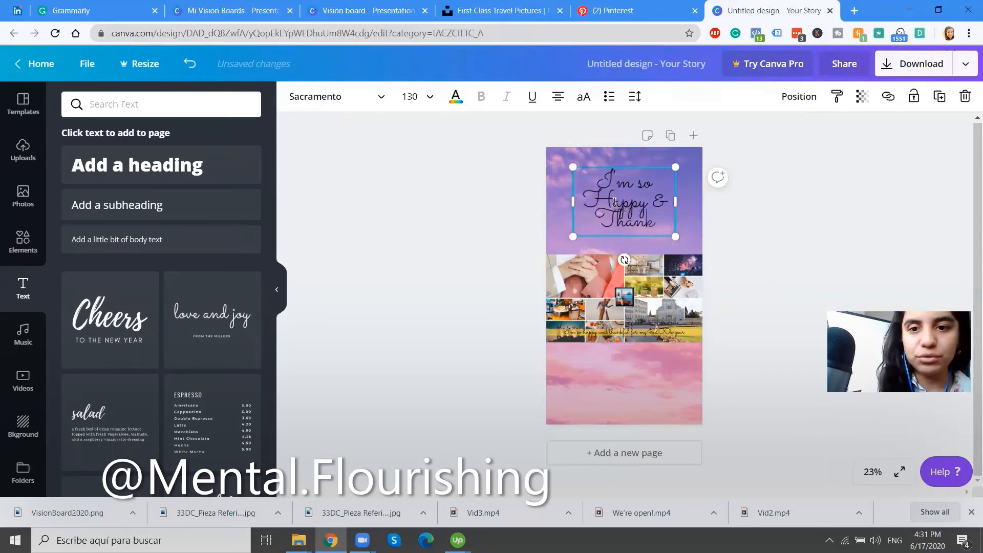
type("ful for my")
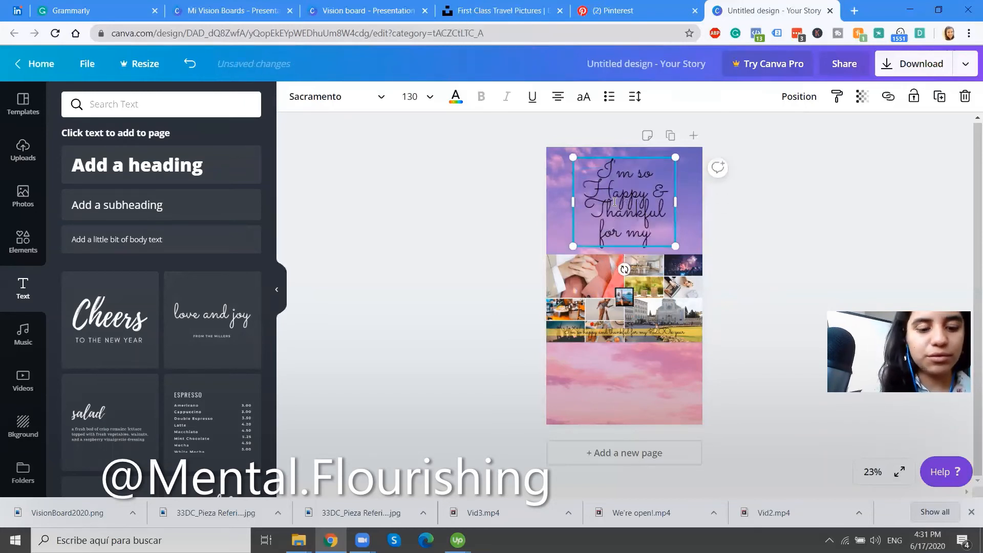
type(" $200")
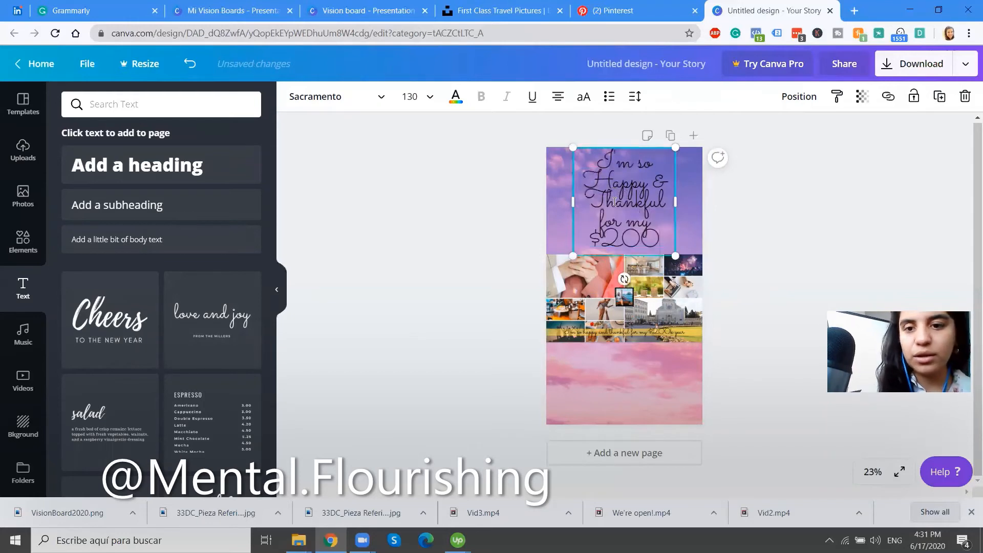
Change the end of the phrase so it reads "I'm so Happy & Thankful for finding the love of my life"
key("BackSpace")
key("BackSpace")
key("BackSpace")
key("BackSpace")
key("BackSpace")
key("BackSpace")
key("BackSpace")
key("BackSpace")
key("BackSpace")
key("BackSpace")
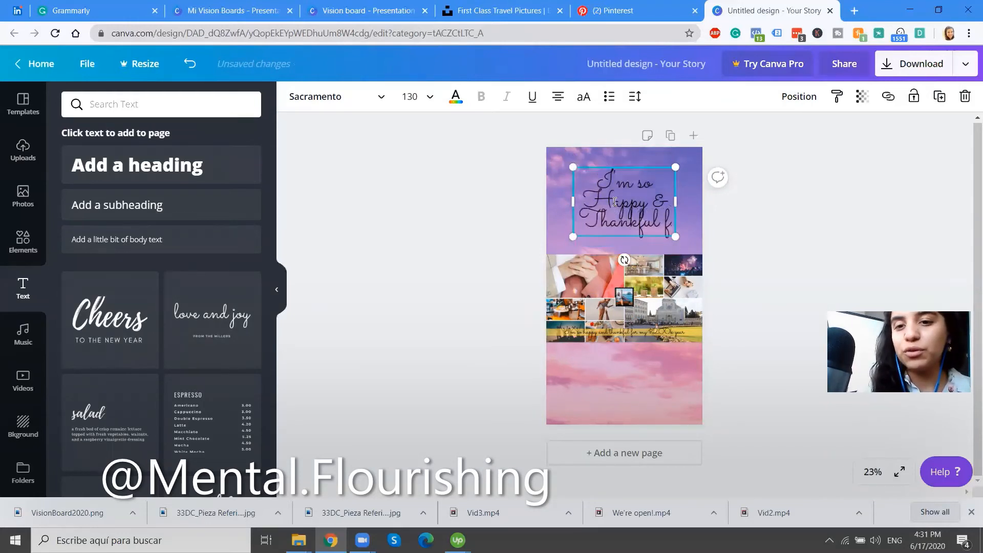
type("or finding")
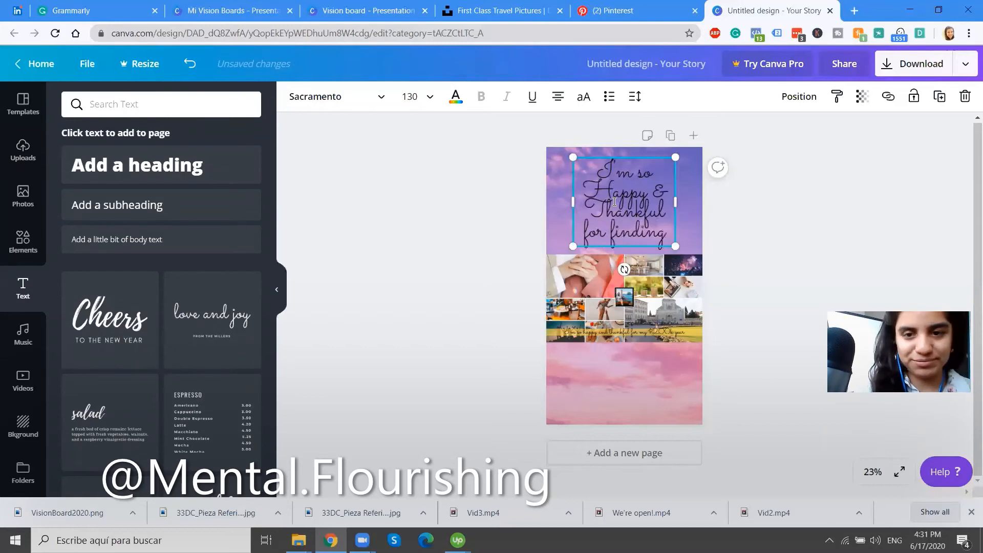
type(" the love o")
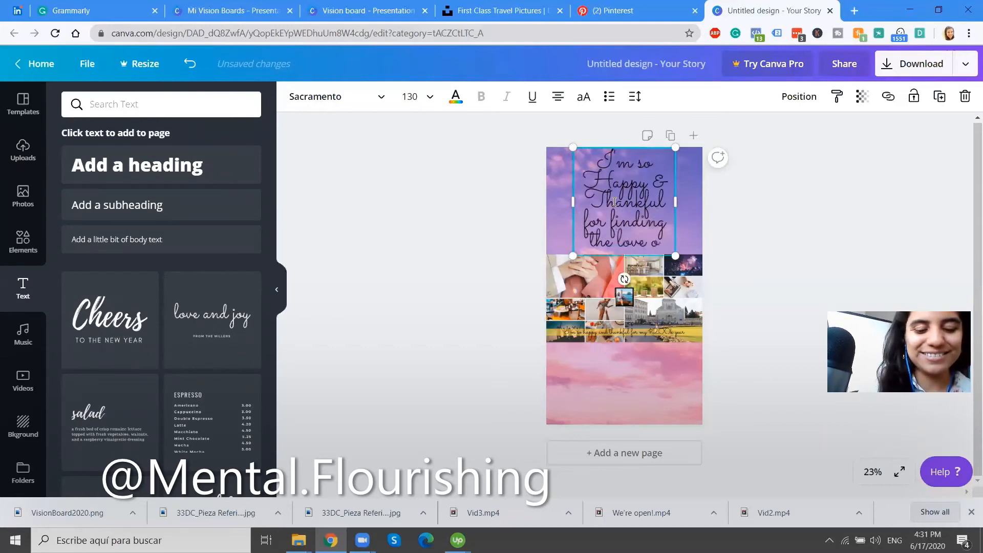
type("f my life")
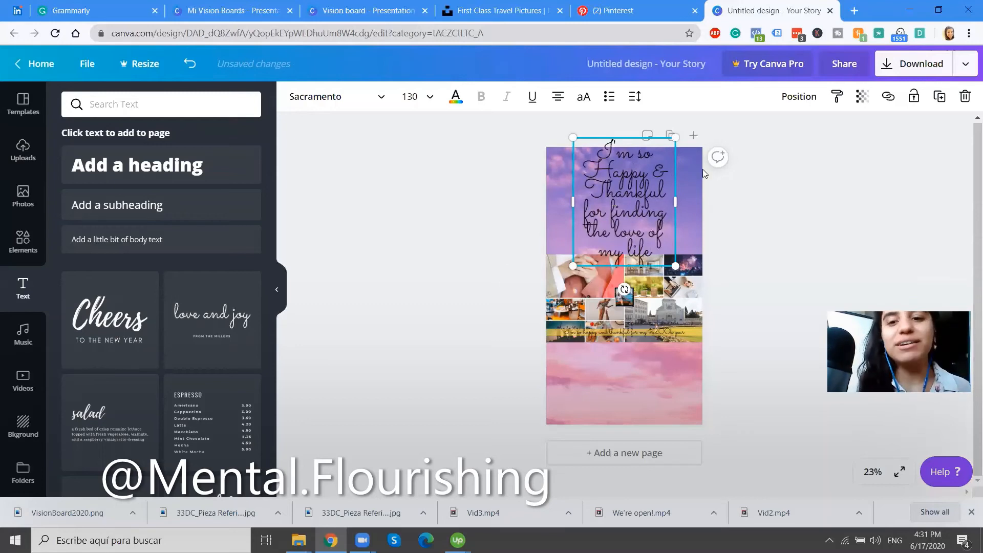
Widen the phrase's text box to the full page width of 1,080 and set its font size to 88
left_click_drag(696, 204, 724, 225)
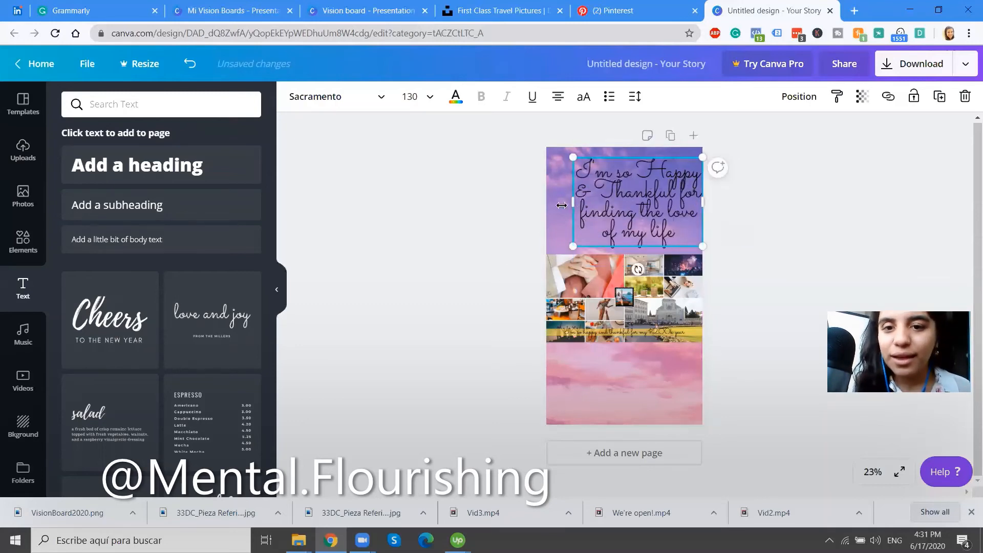
left_click_drag(562, 205, 544, 207)
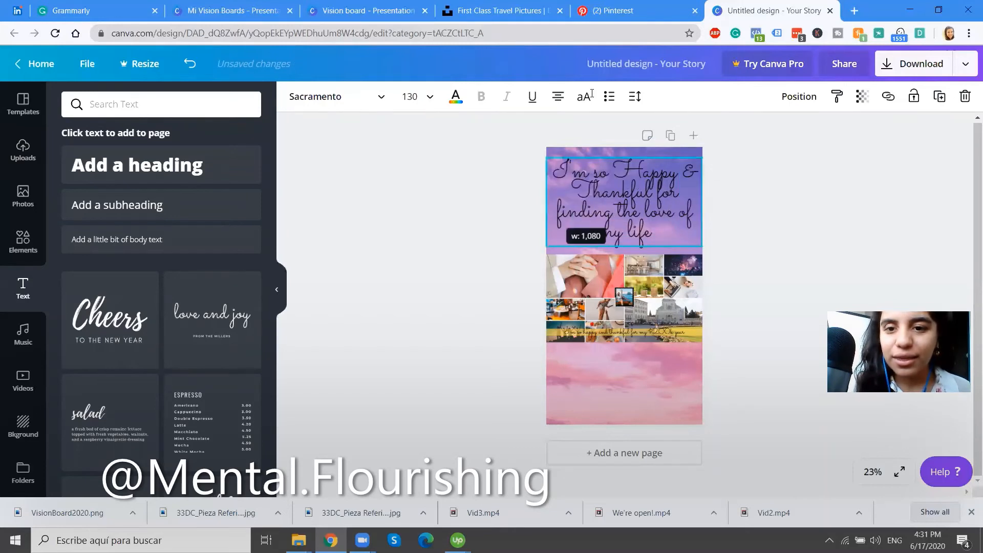
left_click(430, 97)
scroll(432, 275, "down", 5)
left_click(423, 324)
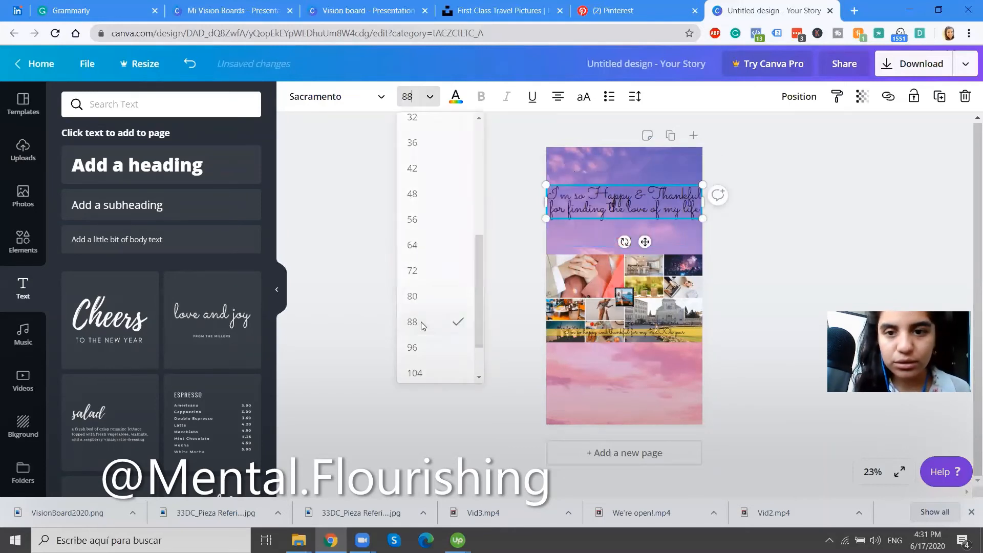
Increase the phrase's line height and move the text slightly down, keeping it above the vision board image
left_click(634, 96)
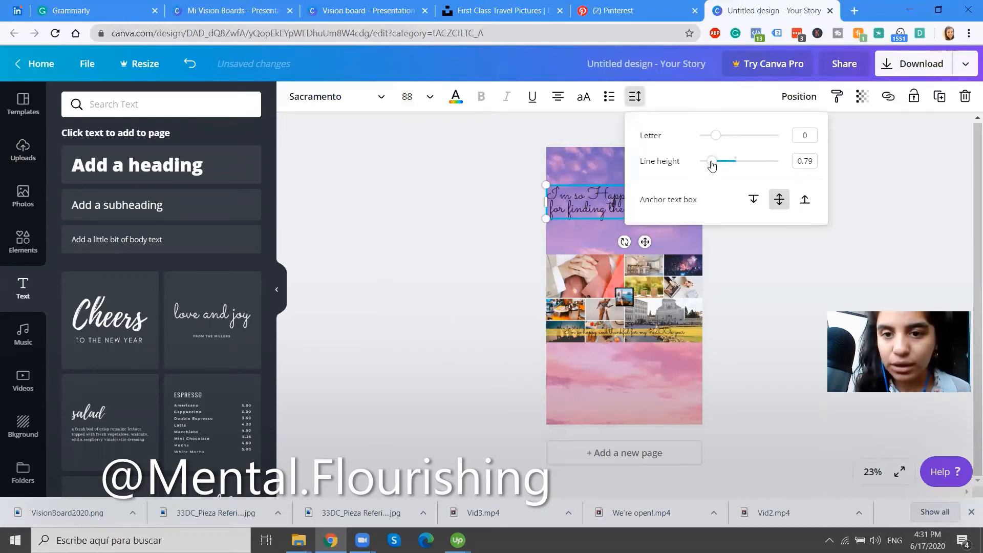
left_click_drag(711, 163, 748, 168)
left_click(874, 199)
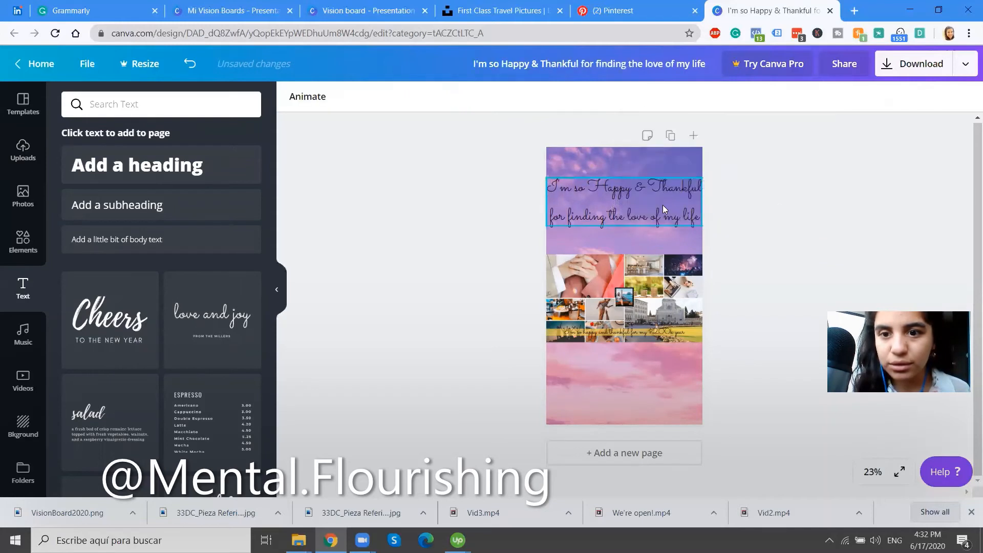
left_click_drag(653, 210, 635, 214)
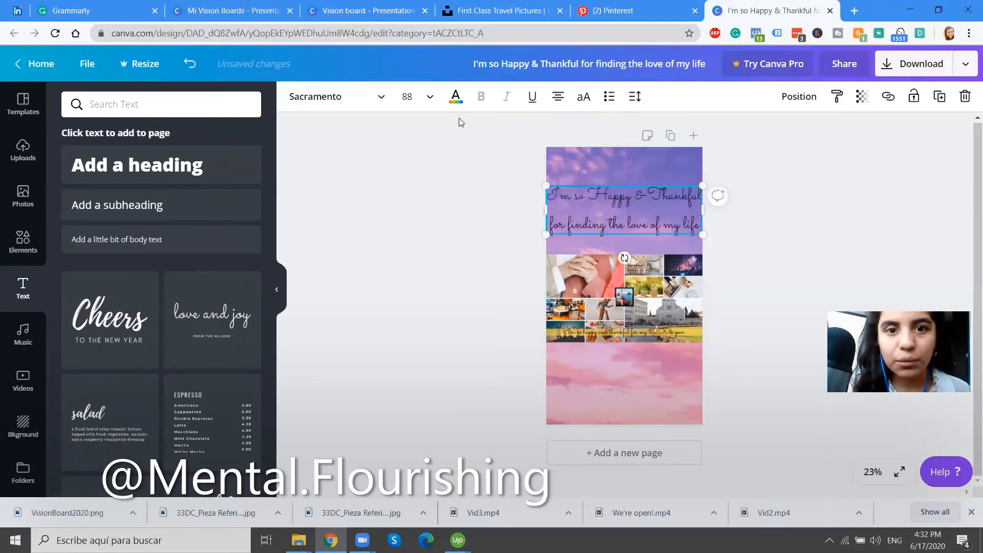
Change the gratitude phrase's text colour to white
left_click(455, 102)
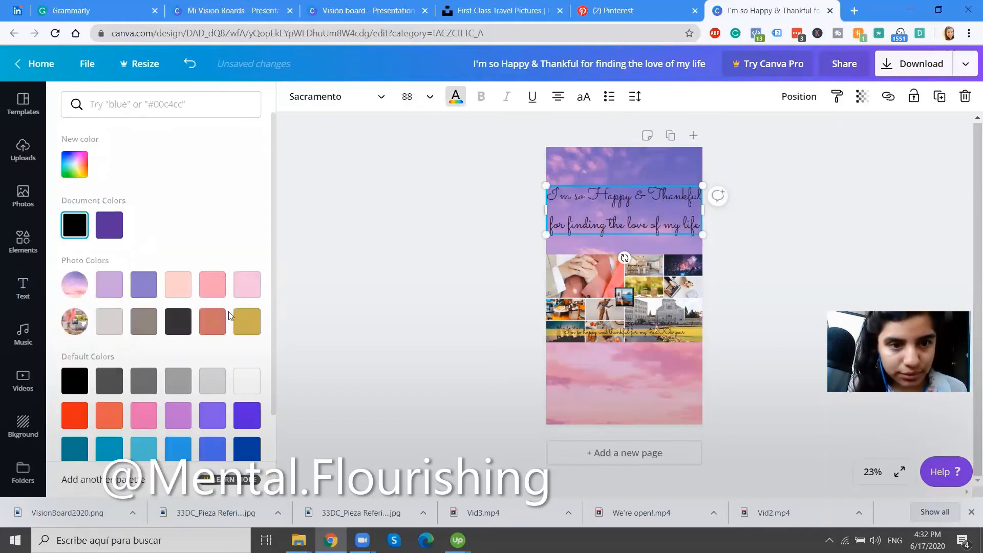
left_click(240, 375)
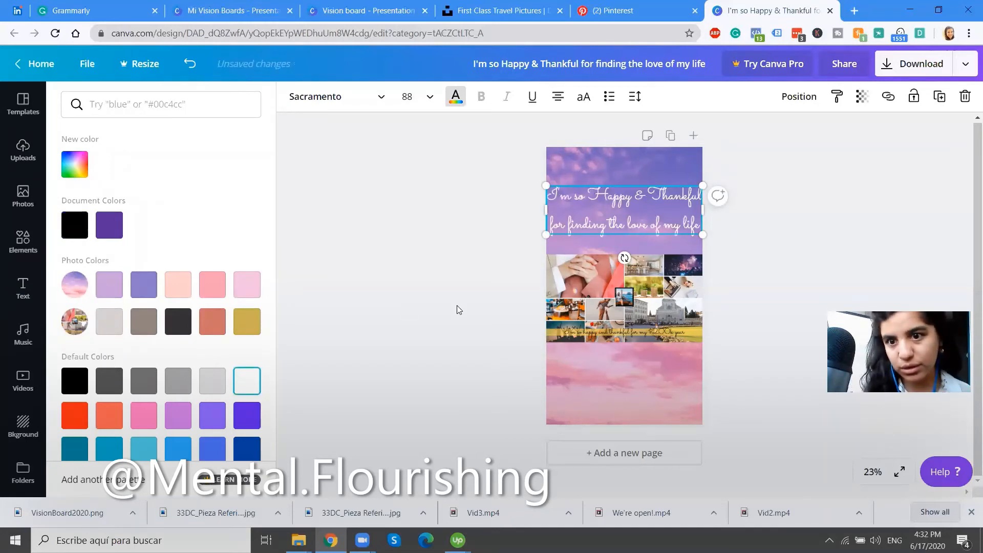
left_click(457, 307)
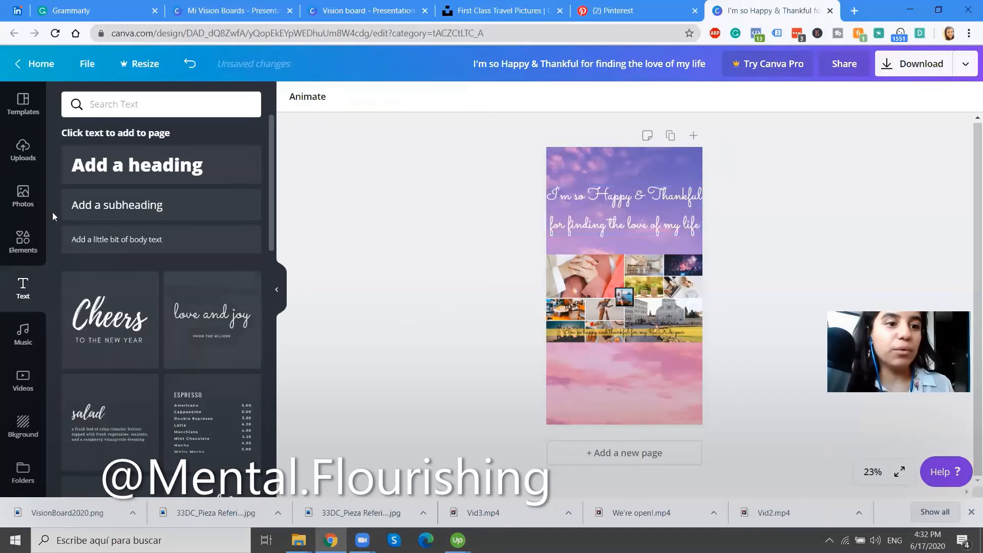
Search the elements for "star" and place the scattered gold stars graphic over the pink sky below the vision board image
left_click(24, 261)
left_click(154, 103)
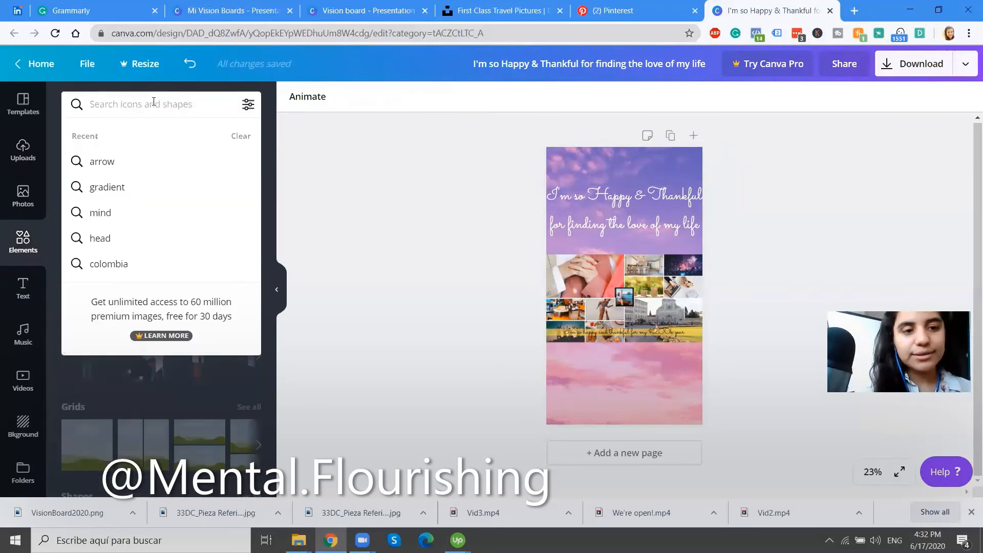
type("star")
key("Return")
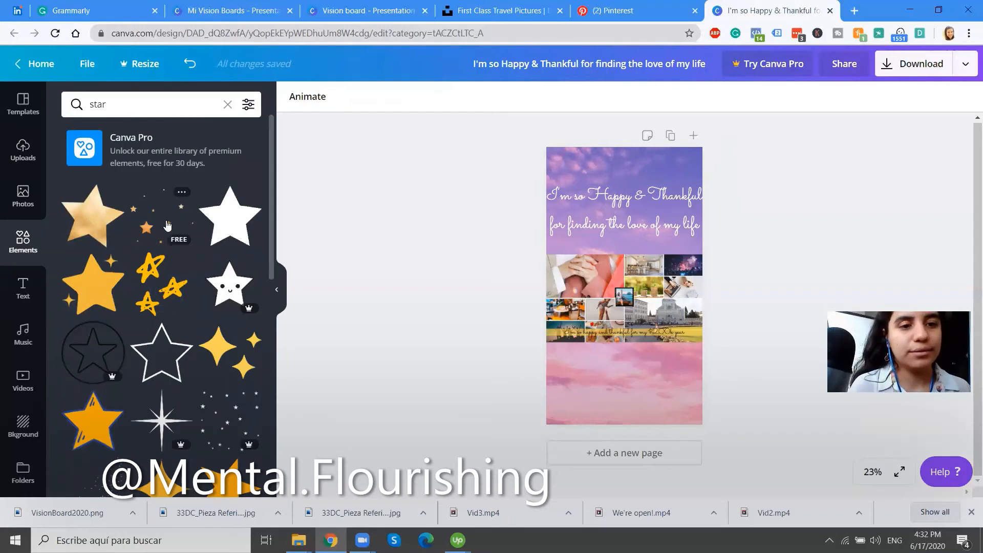
left_click(612, 309)
left_click_drag(610, 306, 583, 388)
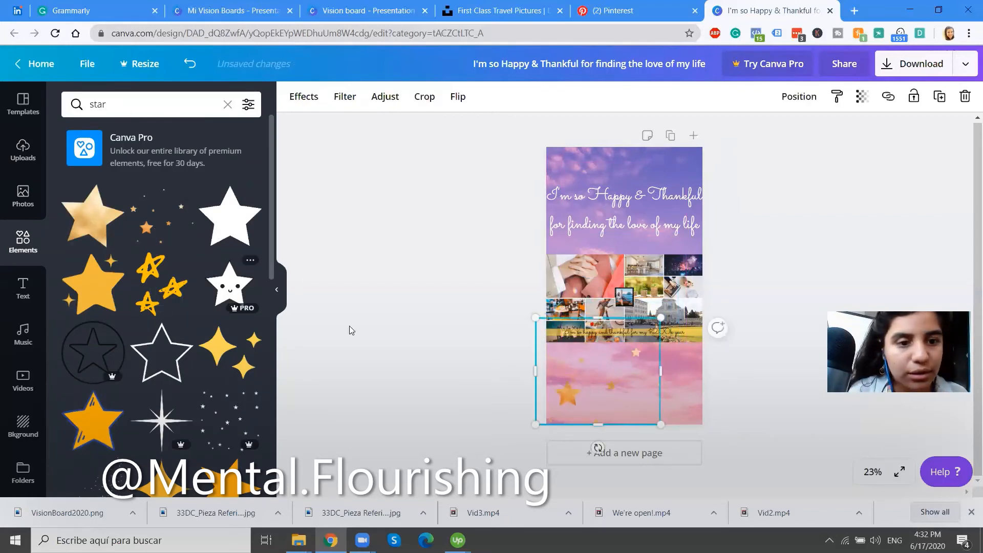
Add the yellow three-sparkle graphic and place it in the page's upper-right corner above the phrase
left_click(225, 361)
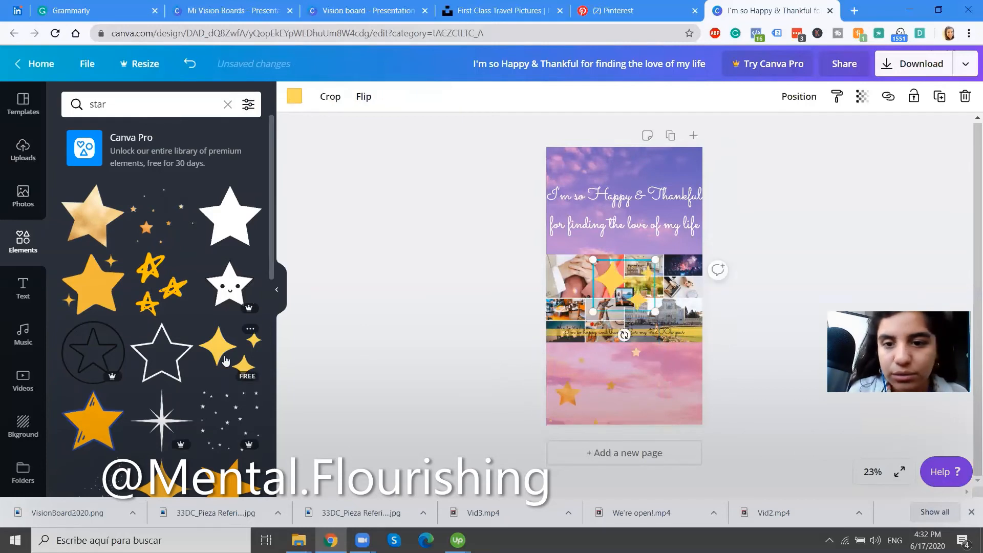
left_click_drag(610, 285, 701, 189)
left_click(740, 215)
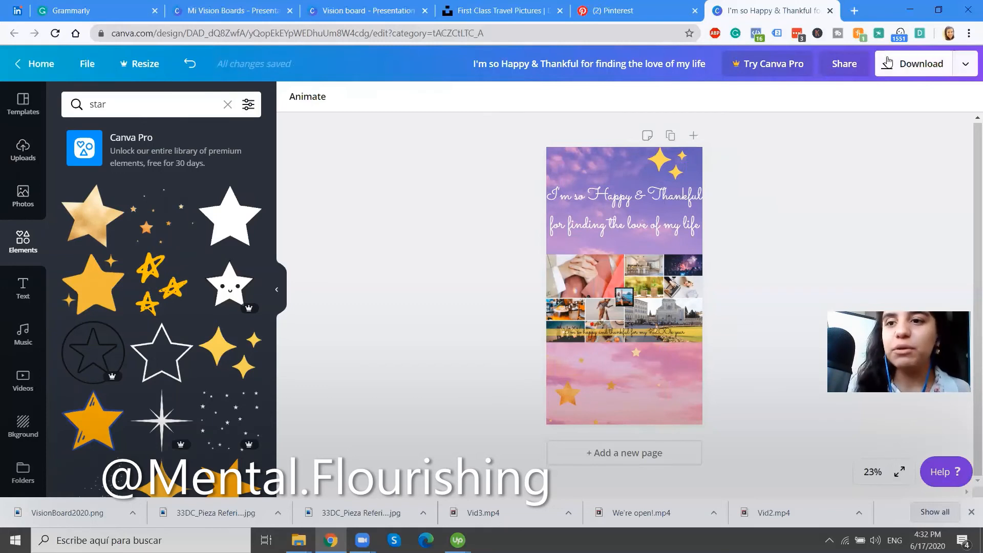
Look at the download options for the story and close them without downloading
left_click(914, 63)
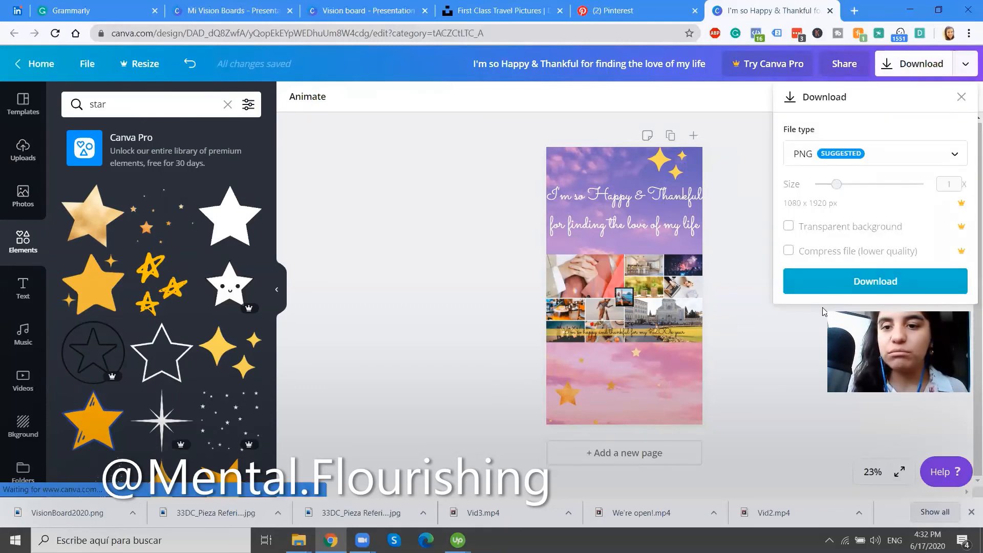
left_click(804, 362)
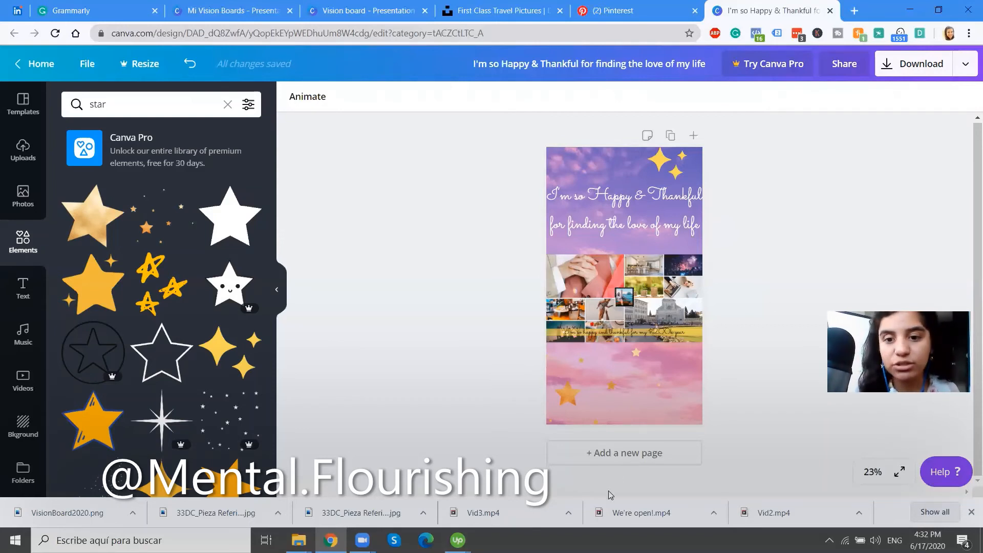
Duplicate the finished story page to make a second page
left_click(593, 166)
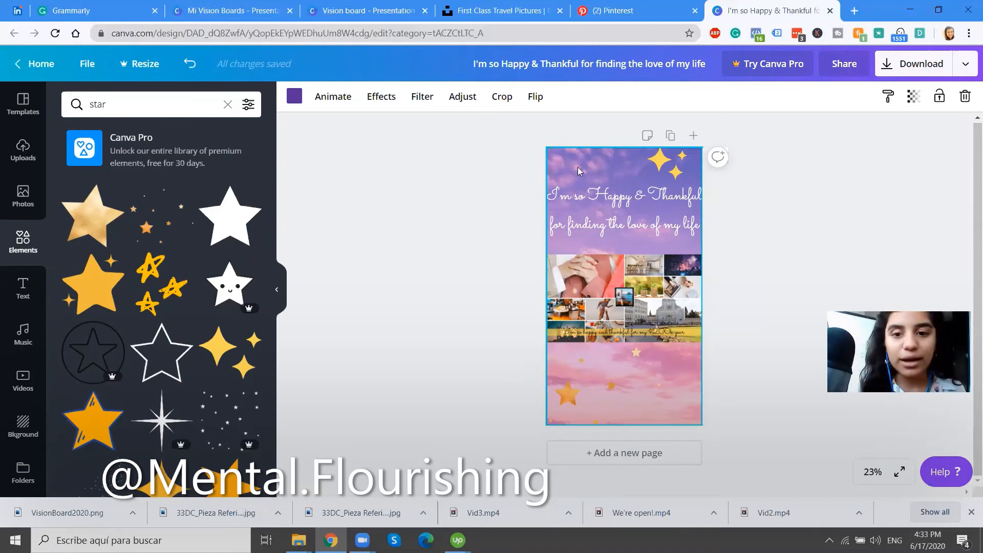
left_click(672, 136)
Try to apply the dark green pine-branch background to page 2, undo it and reload the design to its last saved state
left_click(23, 425)
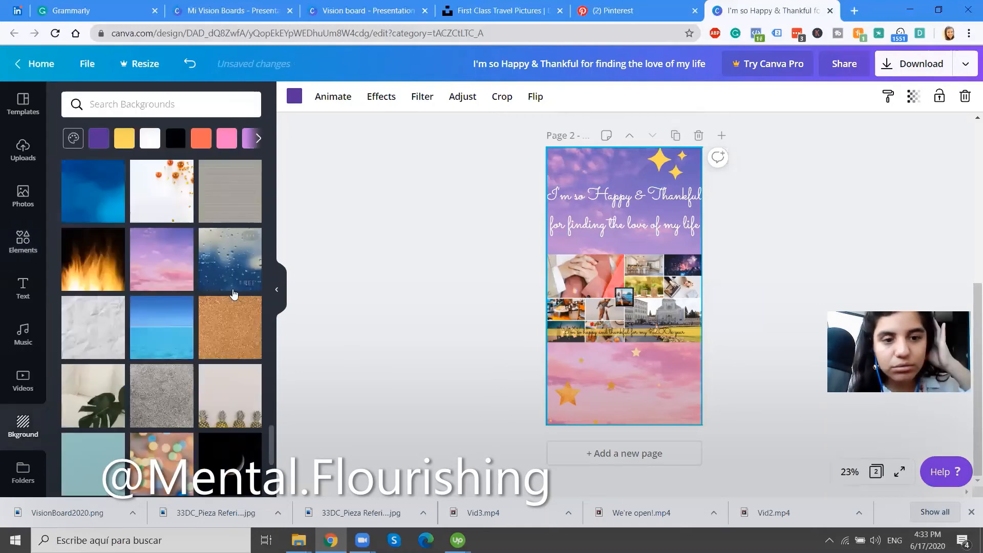
scroll(185, 365, "down", 6)
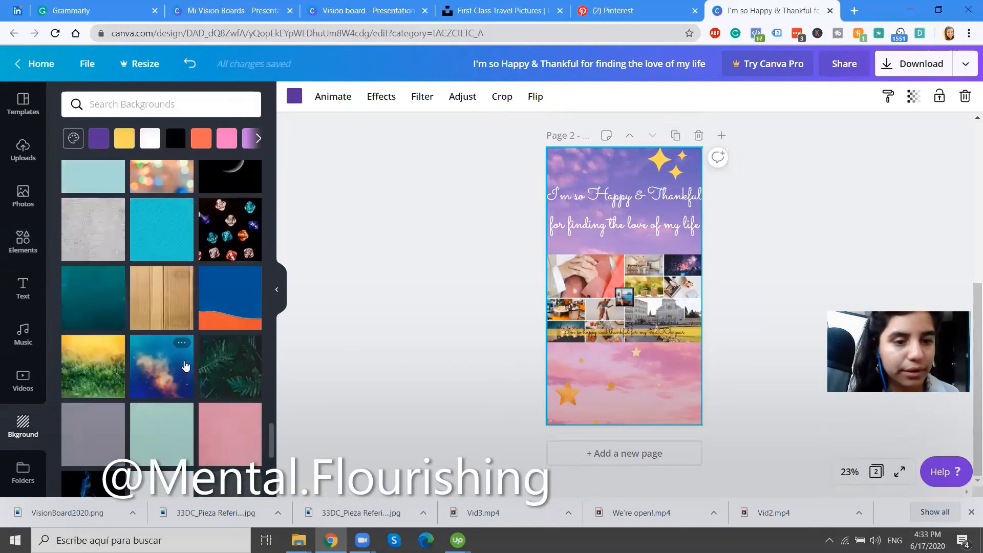
scroll(185, 364, "down", 3)
left_click(246, 219)
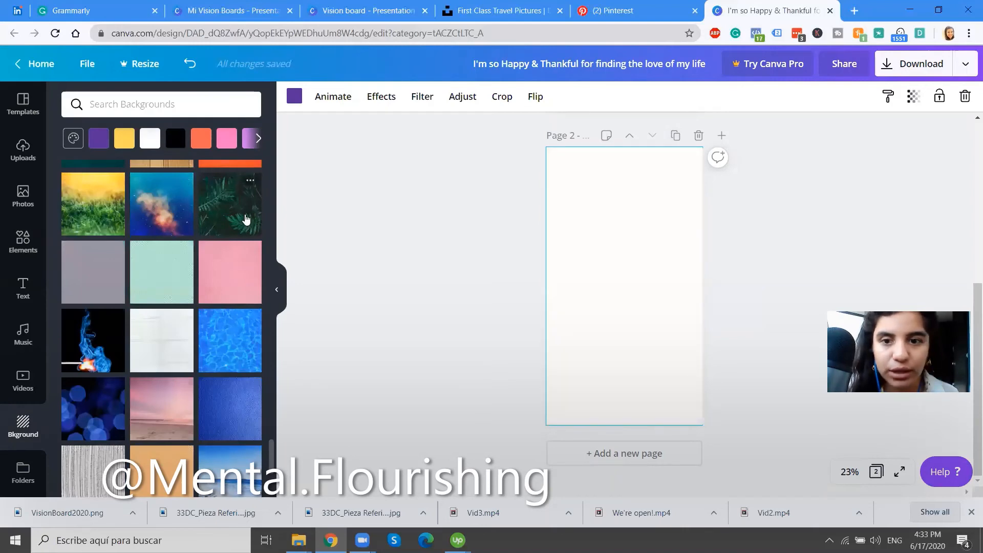
key("ctrl+z")
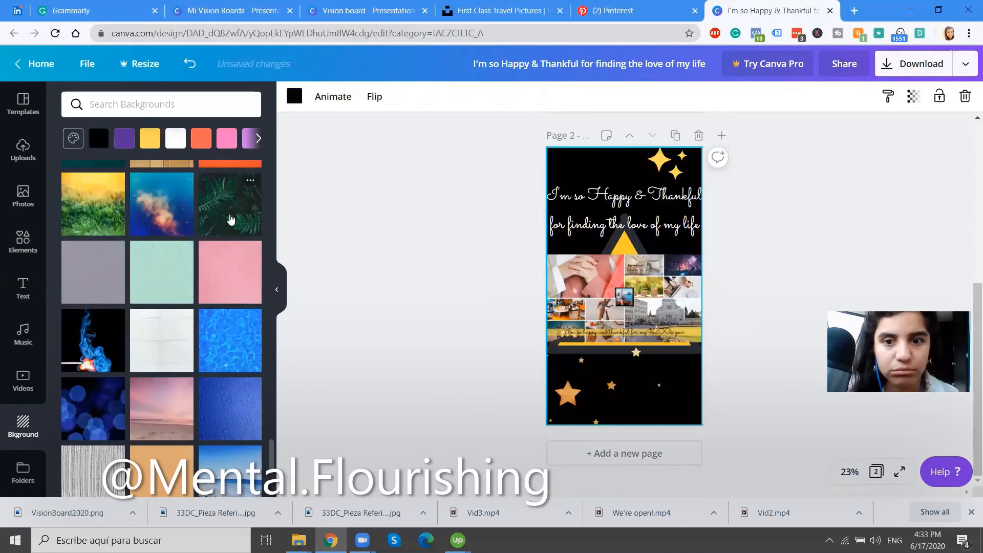
scroll(194, 278, "down", 3)
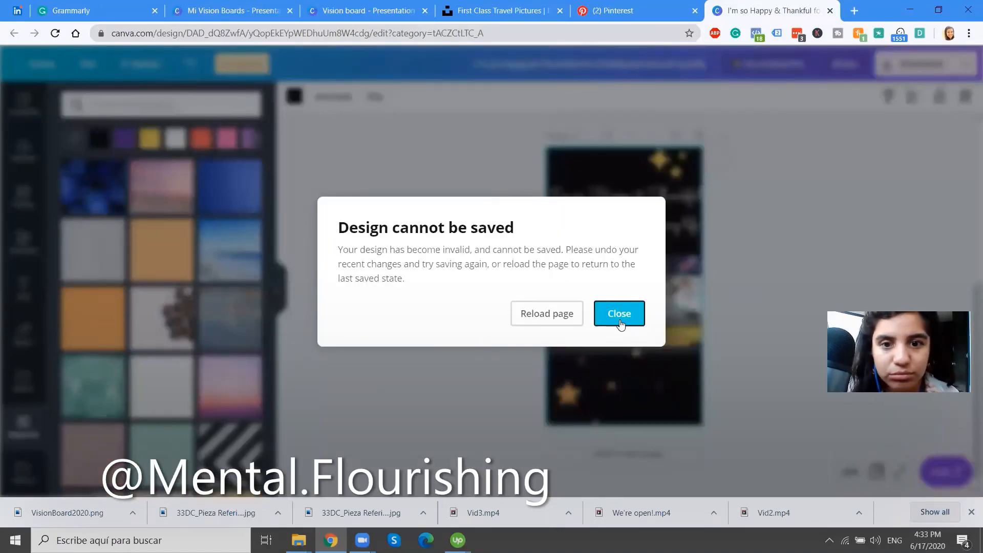
left_click(541, 326)
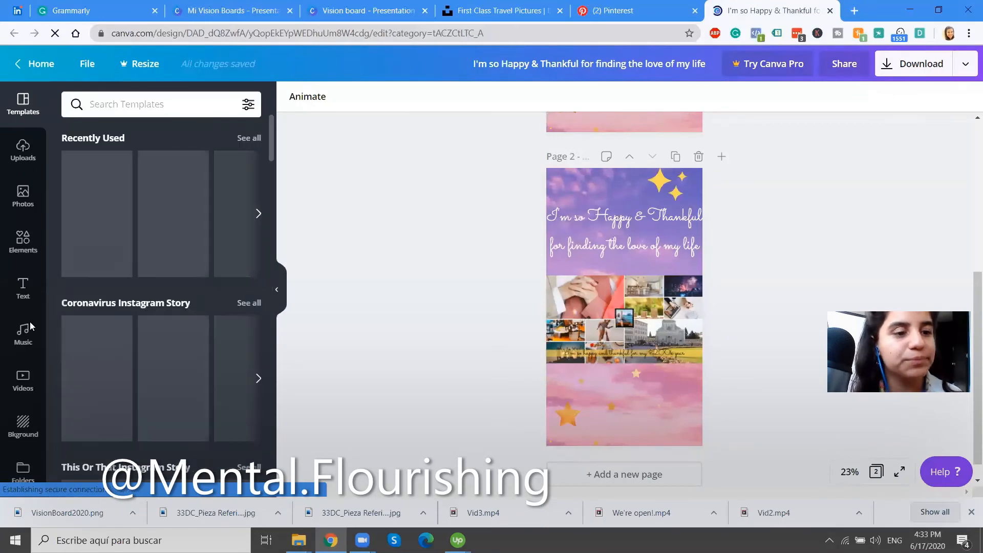
Replace page 2's background with the blue sky and sea photo
left_click(23, 382)
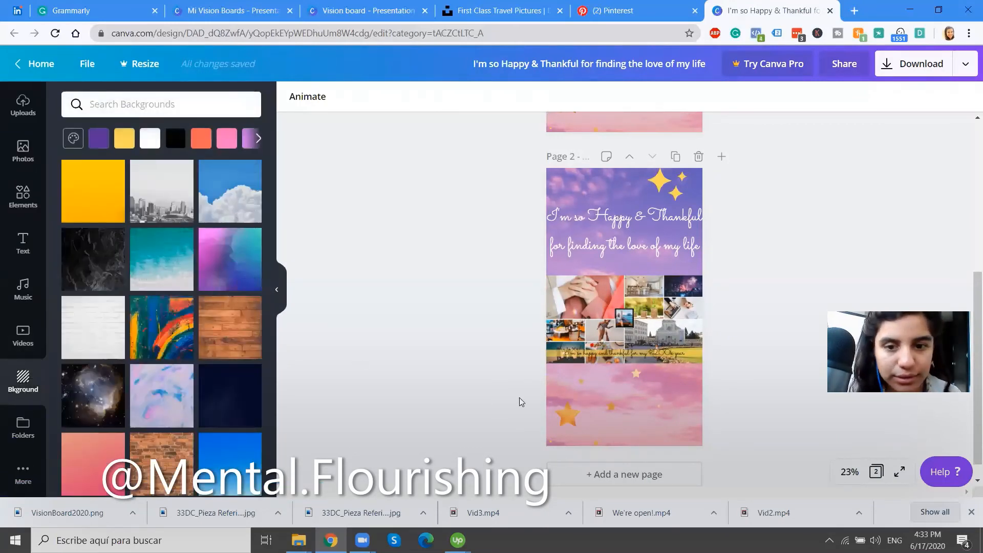
left_click(636, 395)
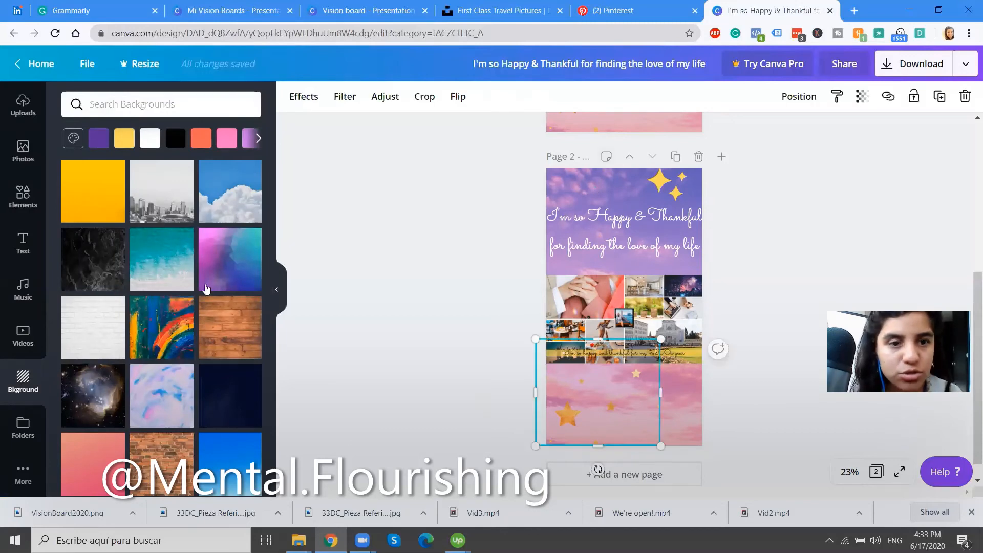
key("Escape")
scroll(197, 293, "down", 5)
scroll(197, 293, "down", 8)
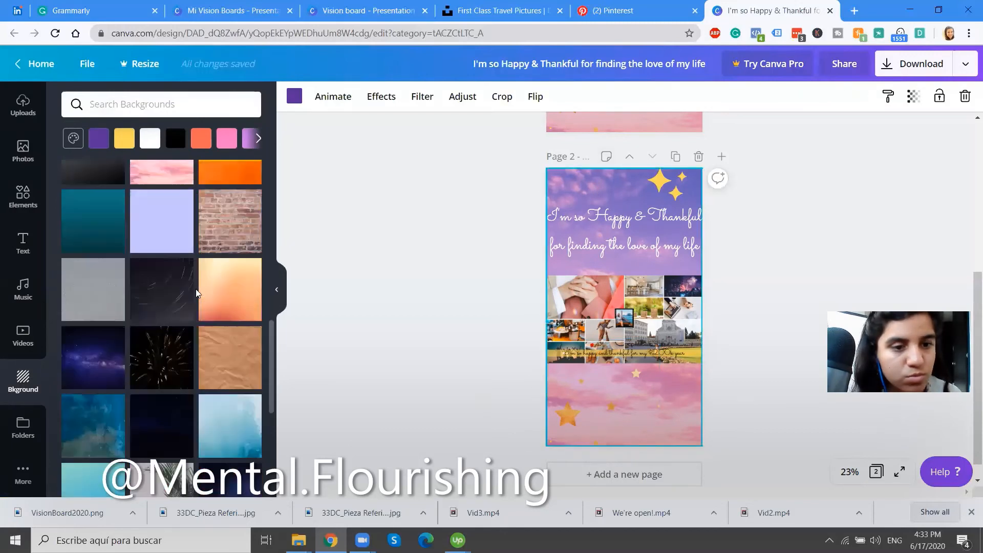
scroll(197, 293, "down", 8)
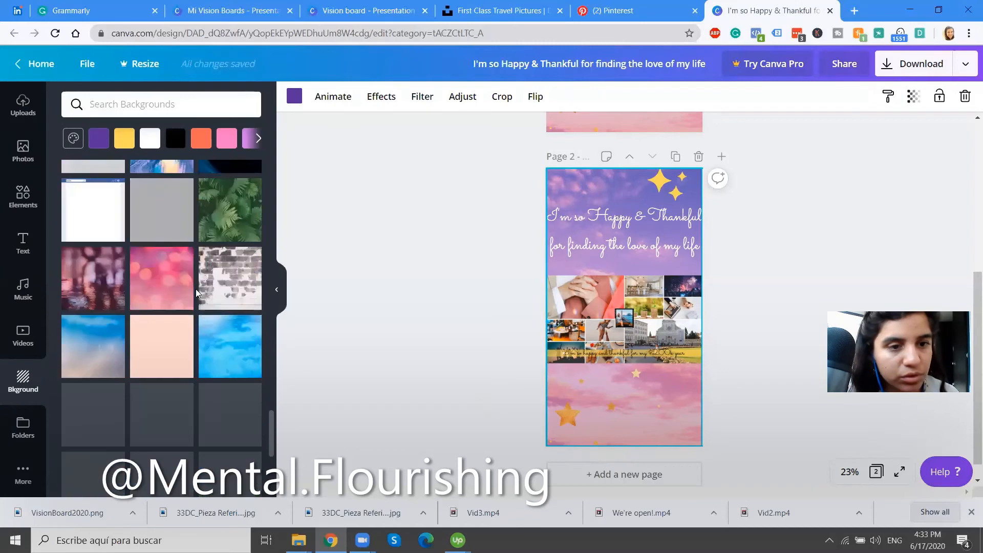
scroll(197, 293, "down", 2)
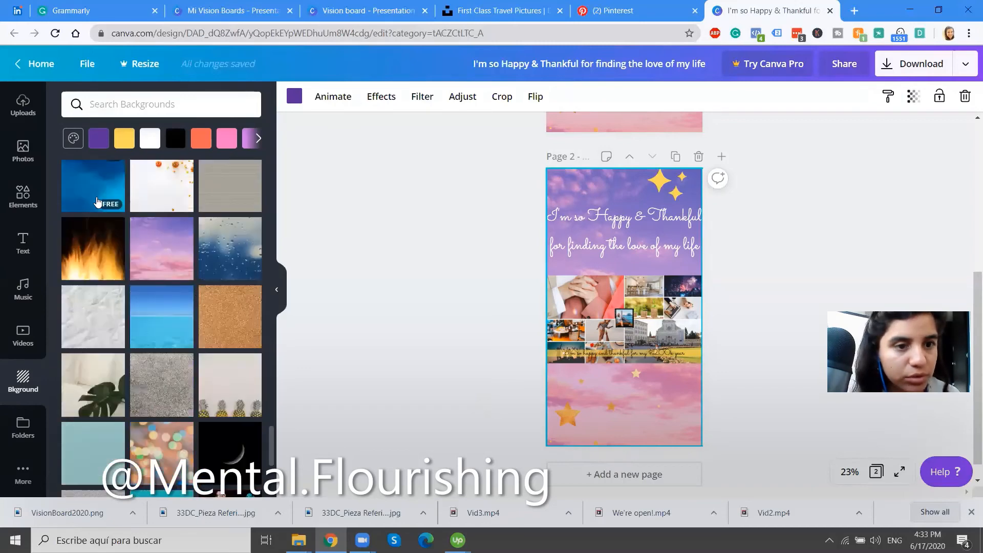
left_click(162, 328)
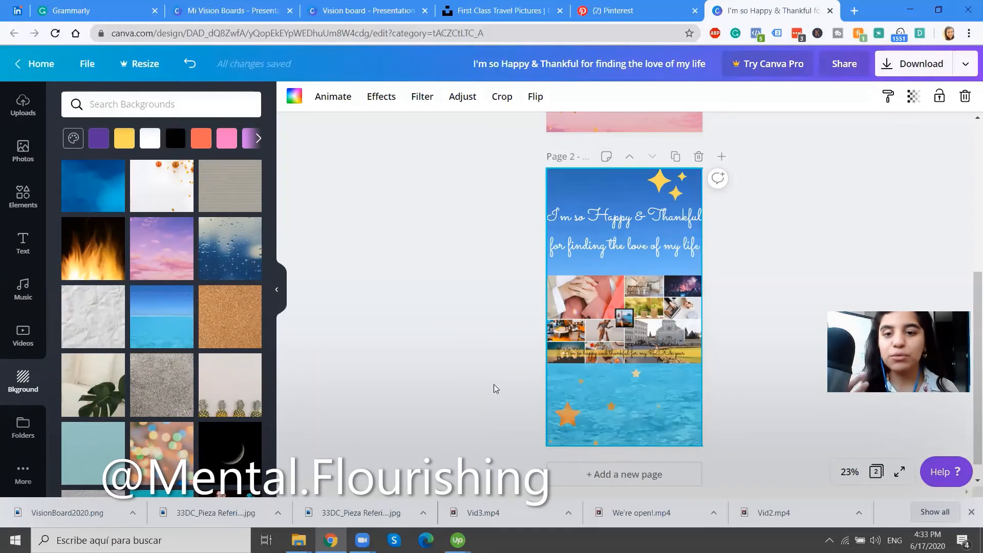
left_click(461, 306)
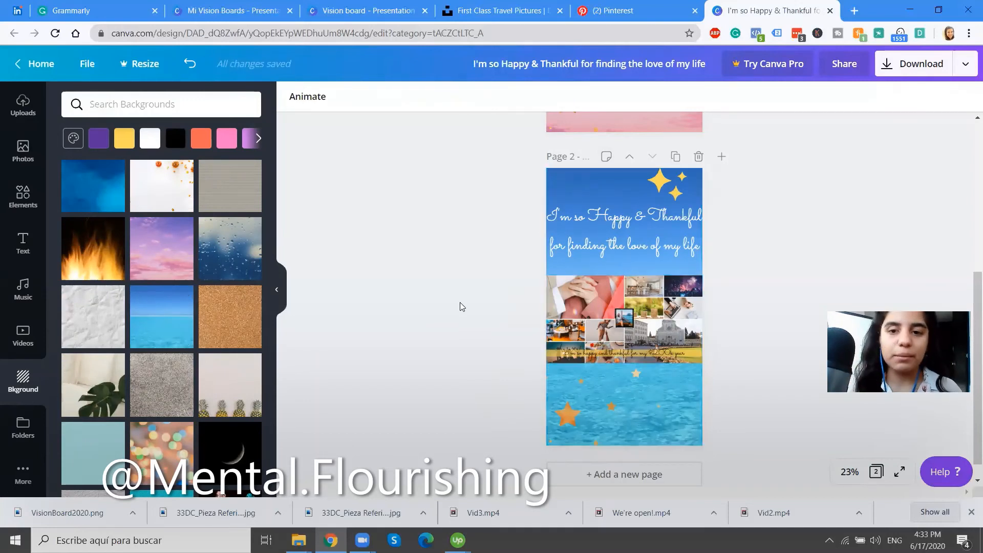
Change the gratitude phrase's text colour on page 2 to black
double_click(633, 209)
left_click(455, 96)
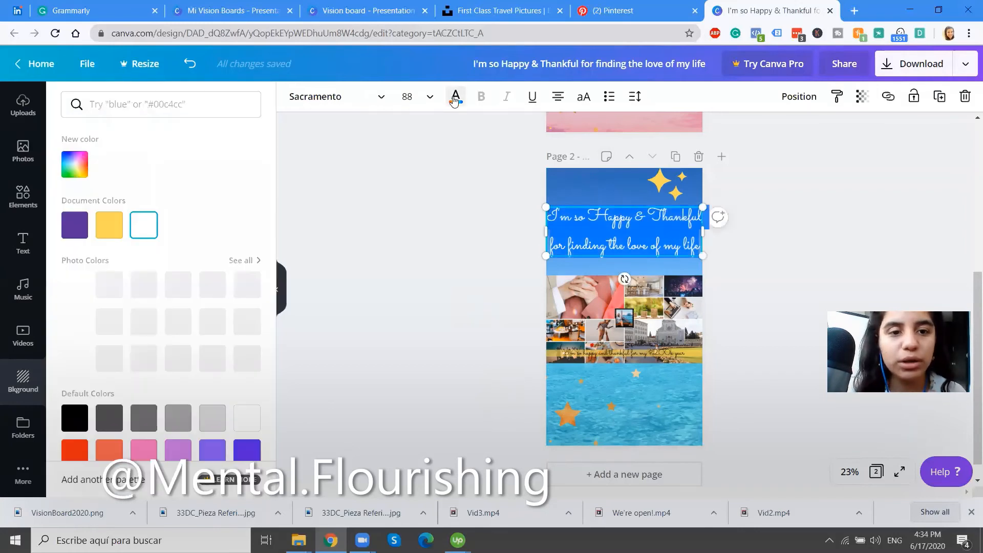
left_click(83, 418)
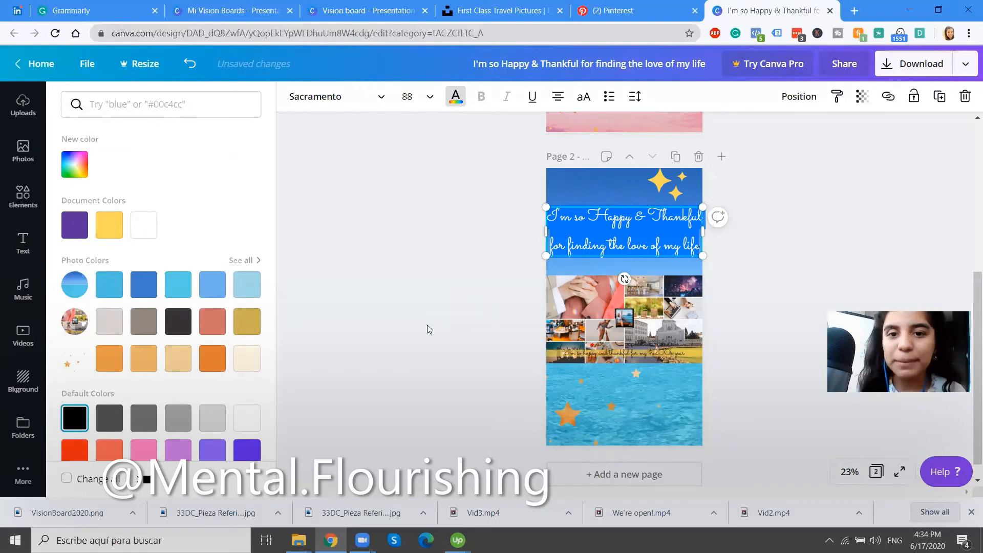
key("Escape")
left_click(461, 351)
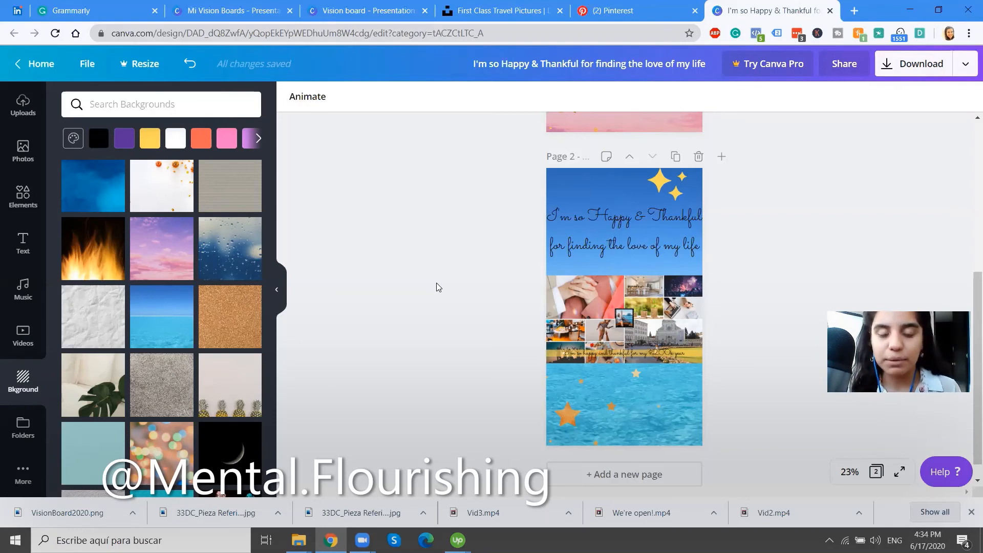
scroll(463, 251, "up", 5)
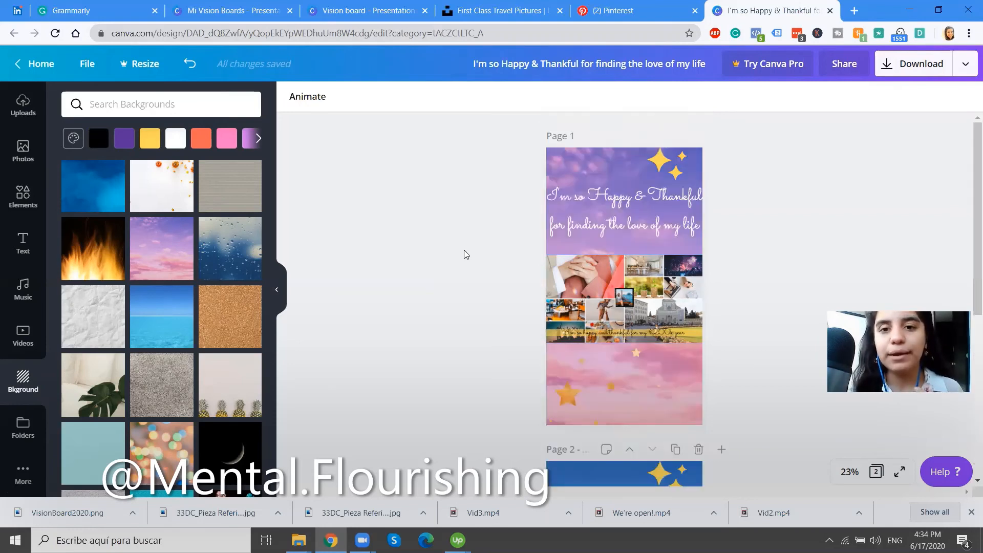